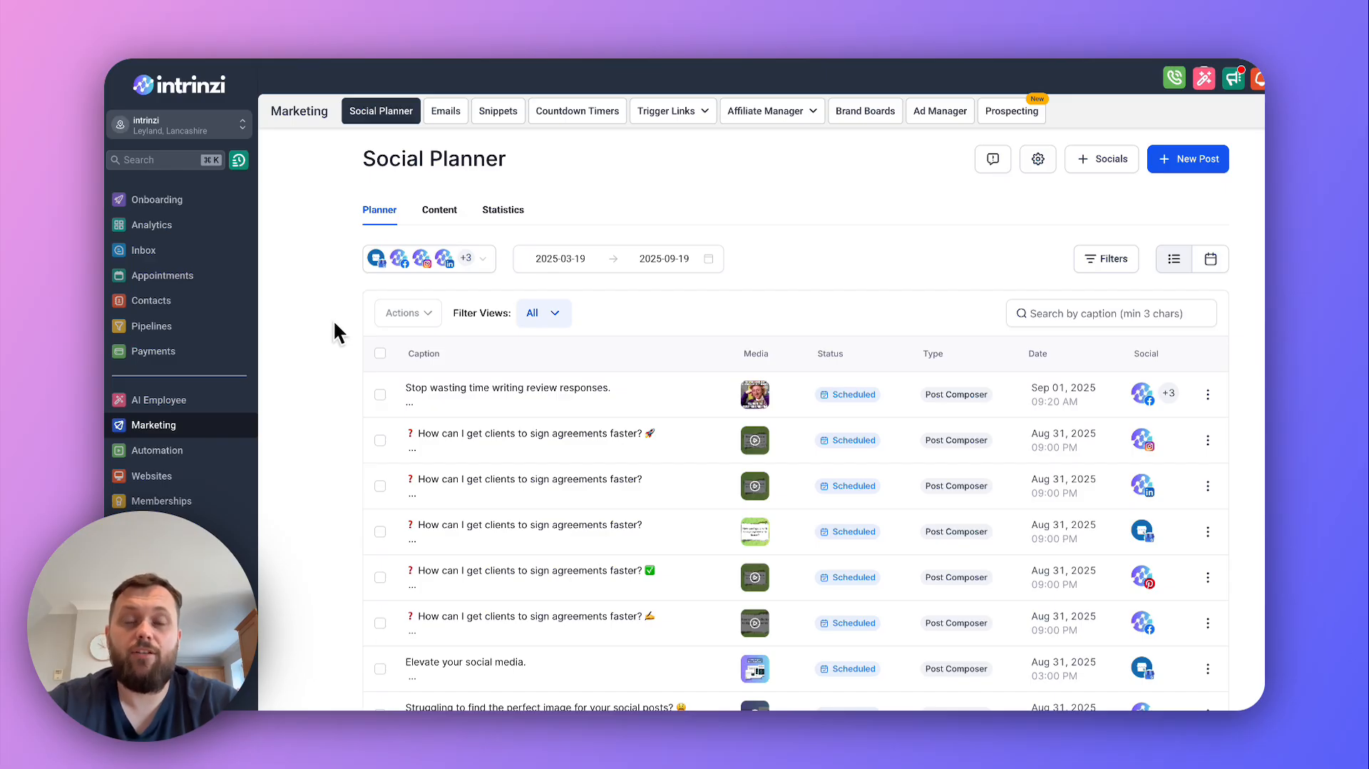
Step: Review the scheduled posts list, switch the planner to calendar view and look through the August 2025 posts
scroll(333, 322, "down", 2)
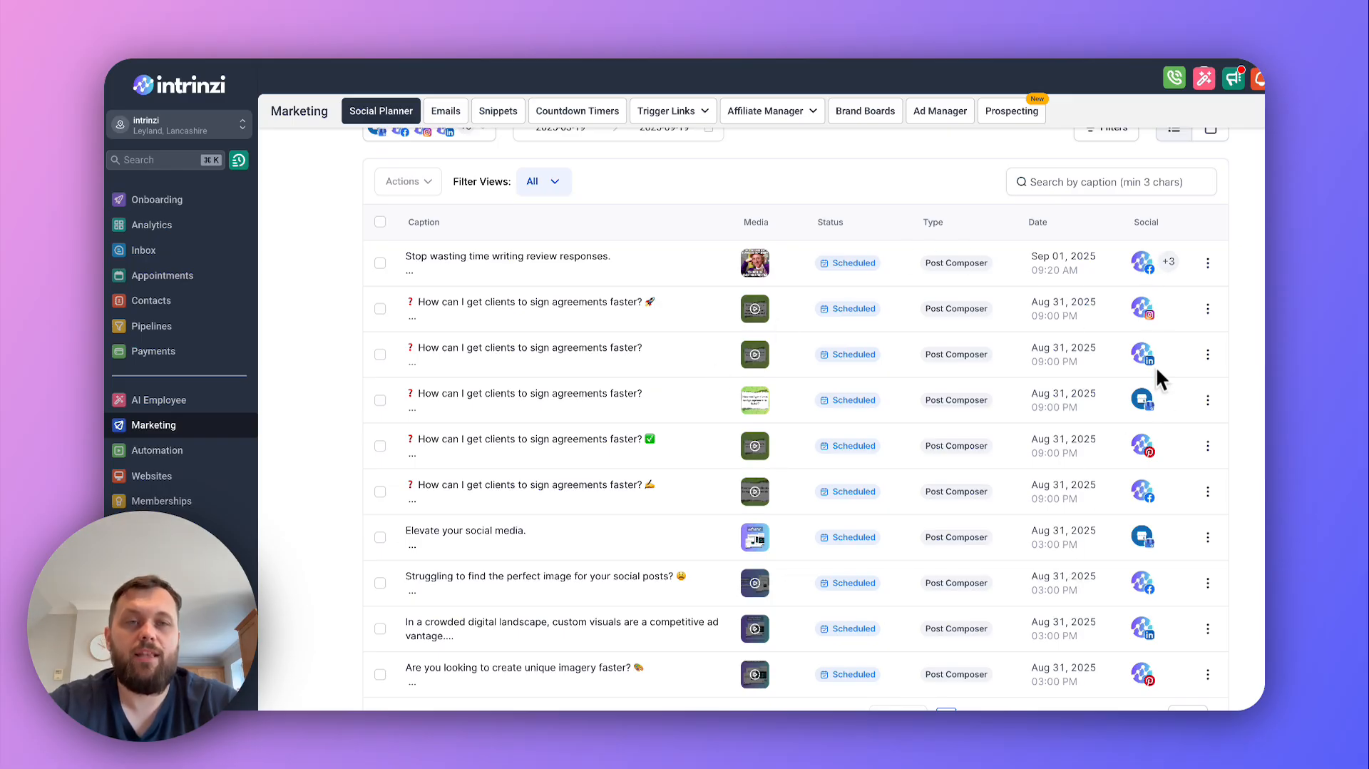
scroll(1177, 548, "up", 2)
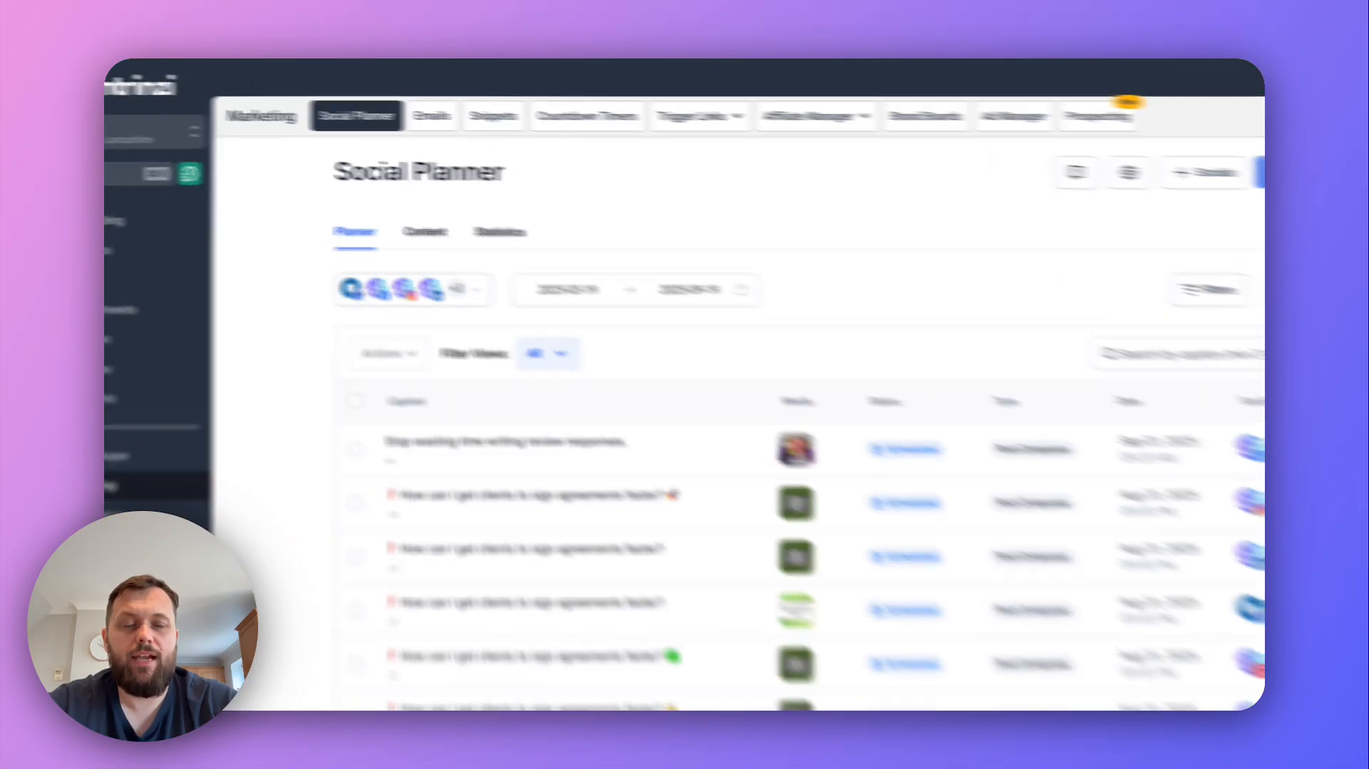
left_click(1211, 260)
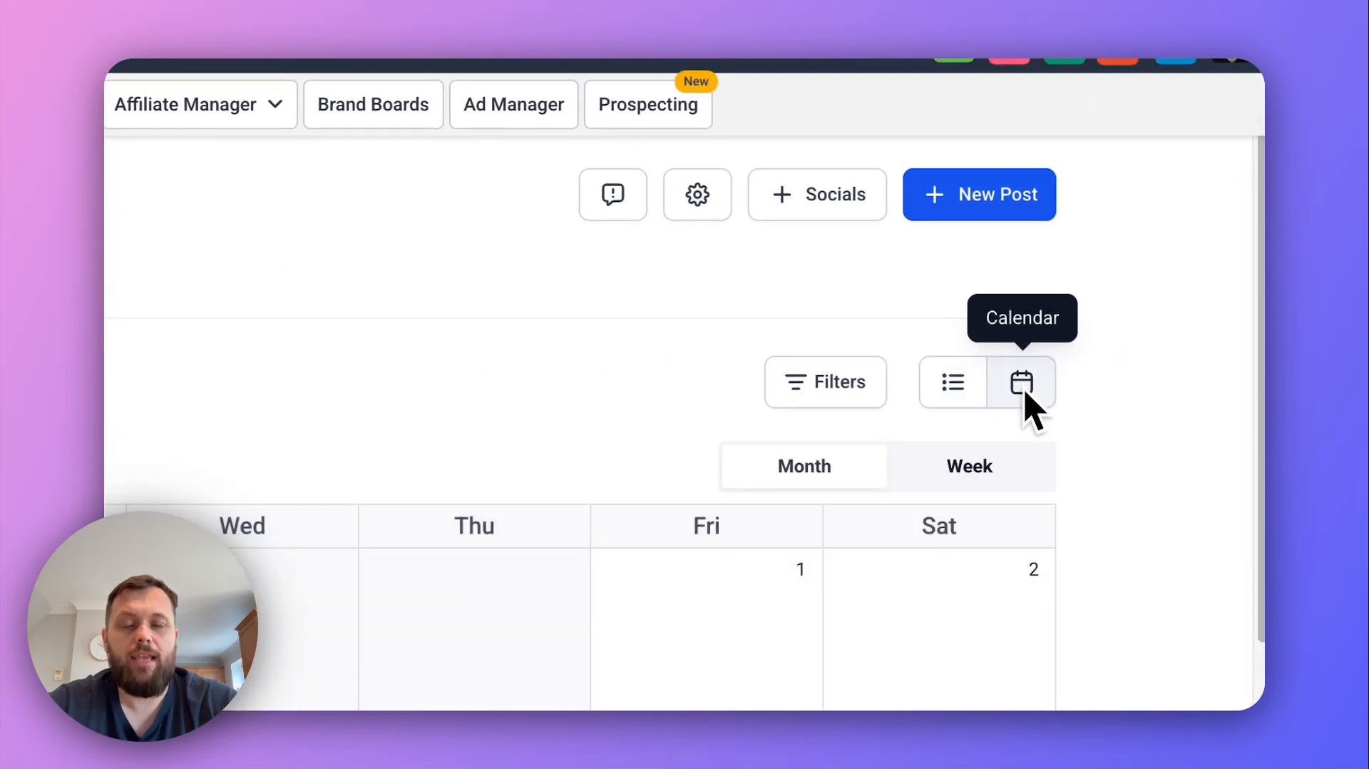
scroll(830, 417, "down", 2)
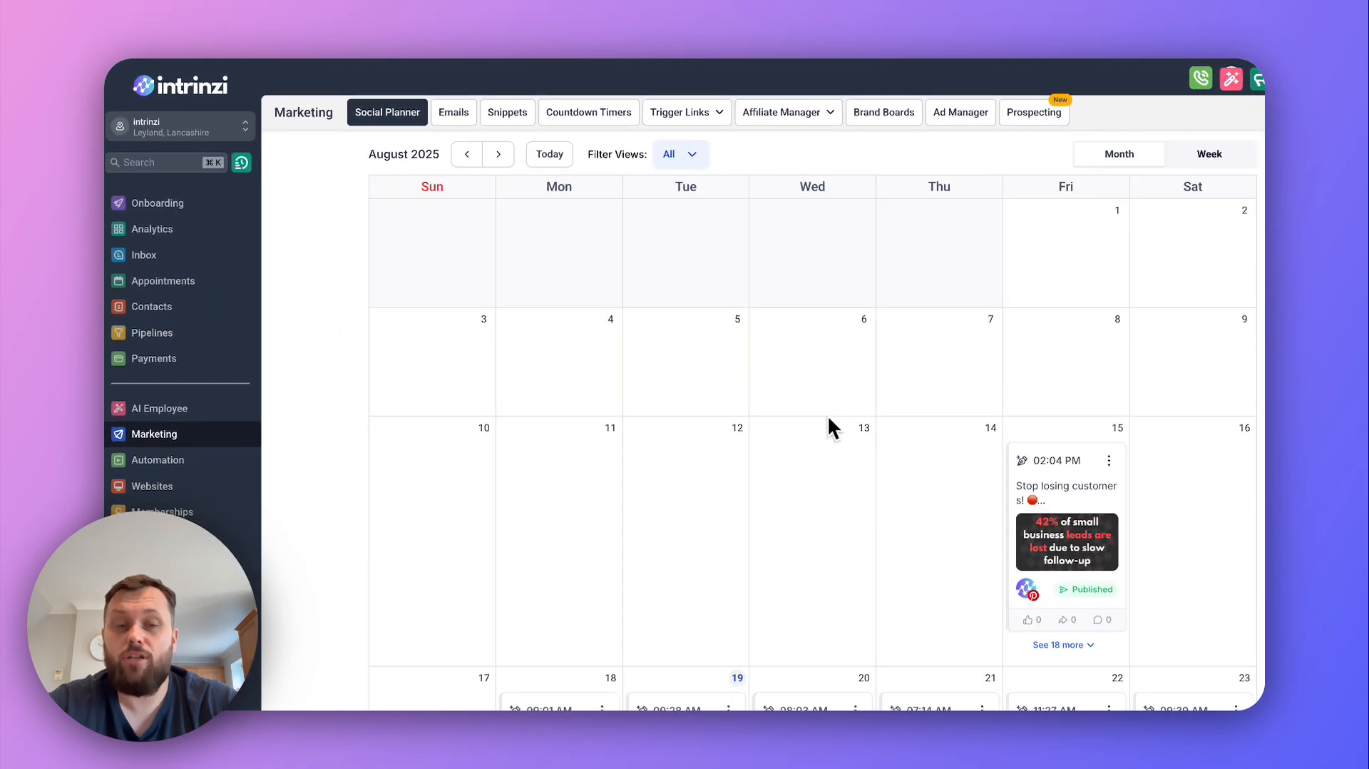
scroll(828, 415, "down", 2)
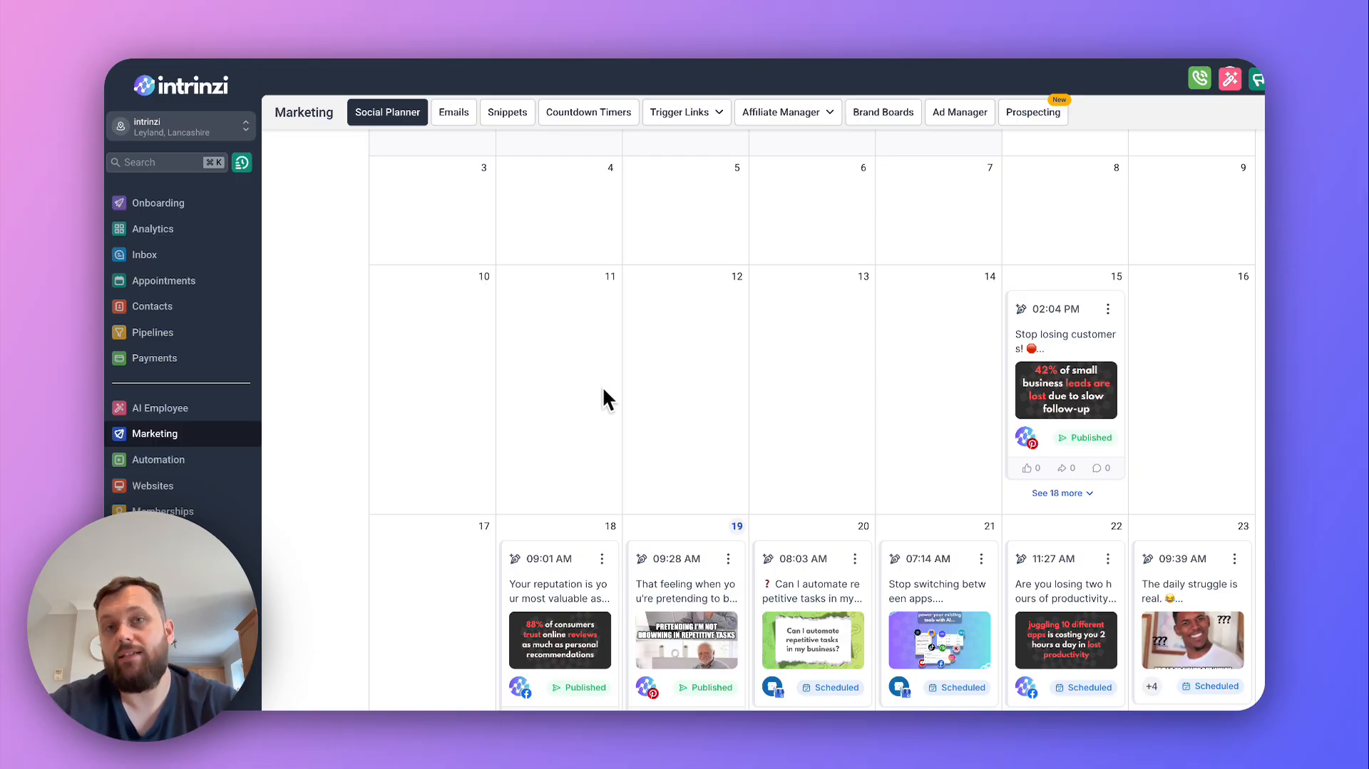
scroll(602, 386, "down", 4)
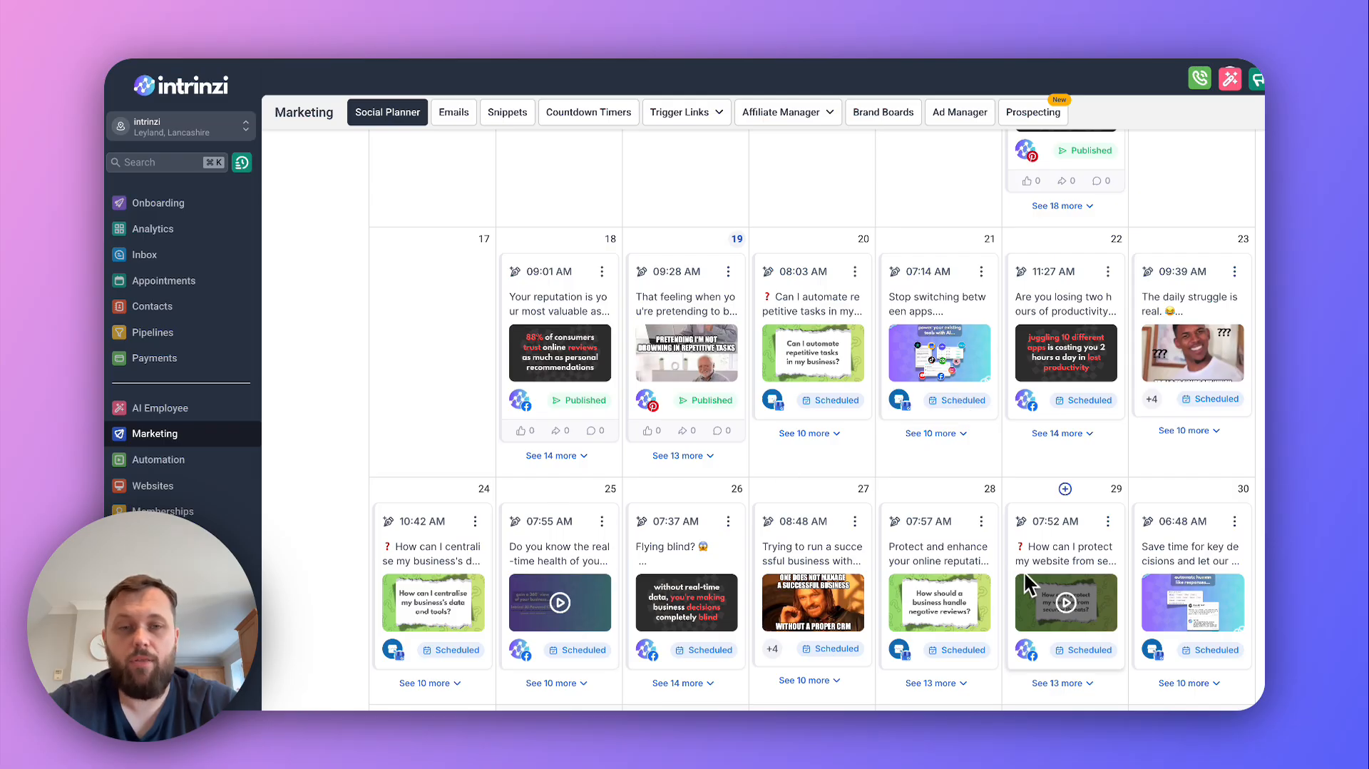
scroll(1043, 571, "down", 3)
scroll(1043, 572, "up", 2)
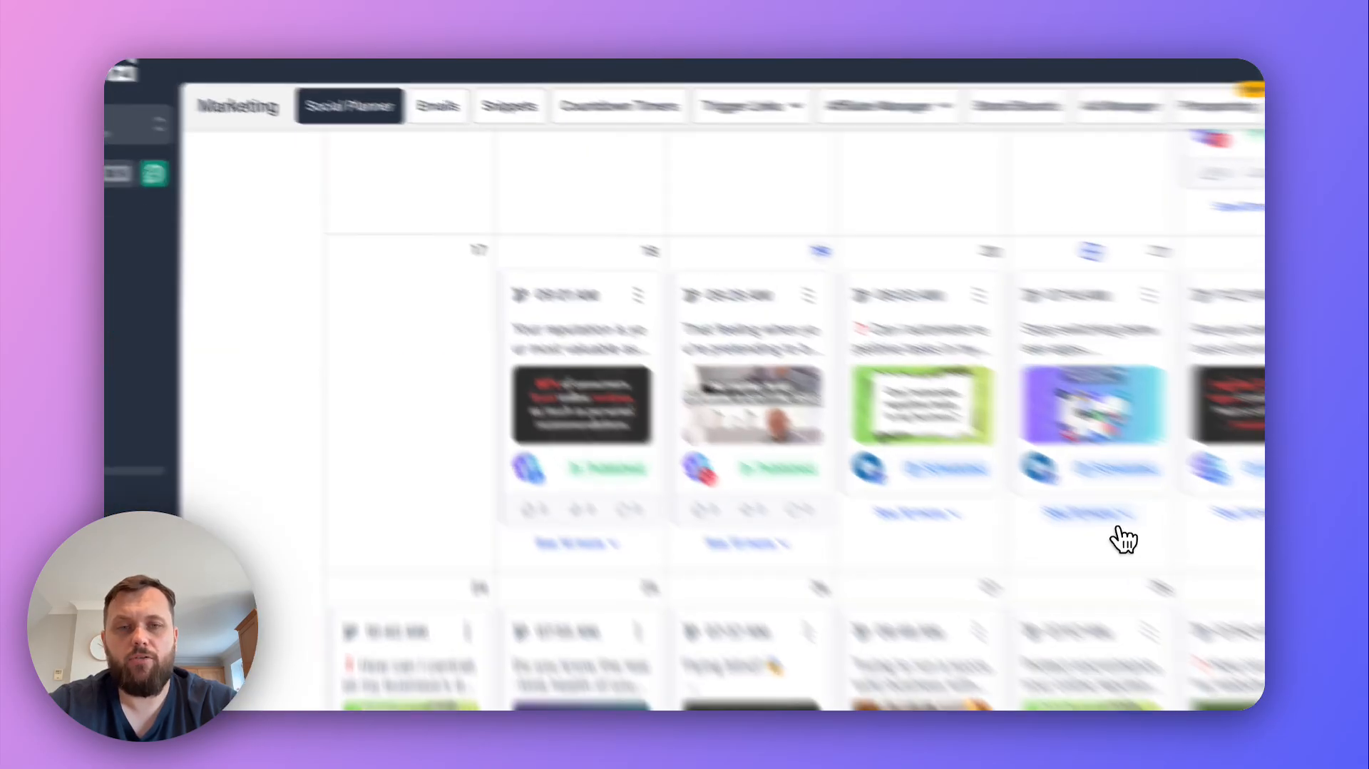
Step: Expand all posts for Thursday, August 21 and look through that day's schedule and the surrounding month
left_click(955, 416)
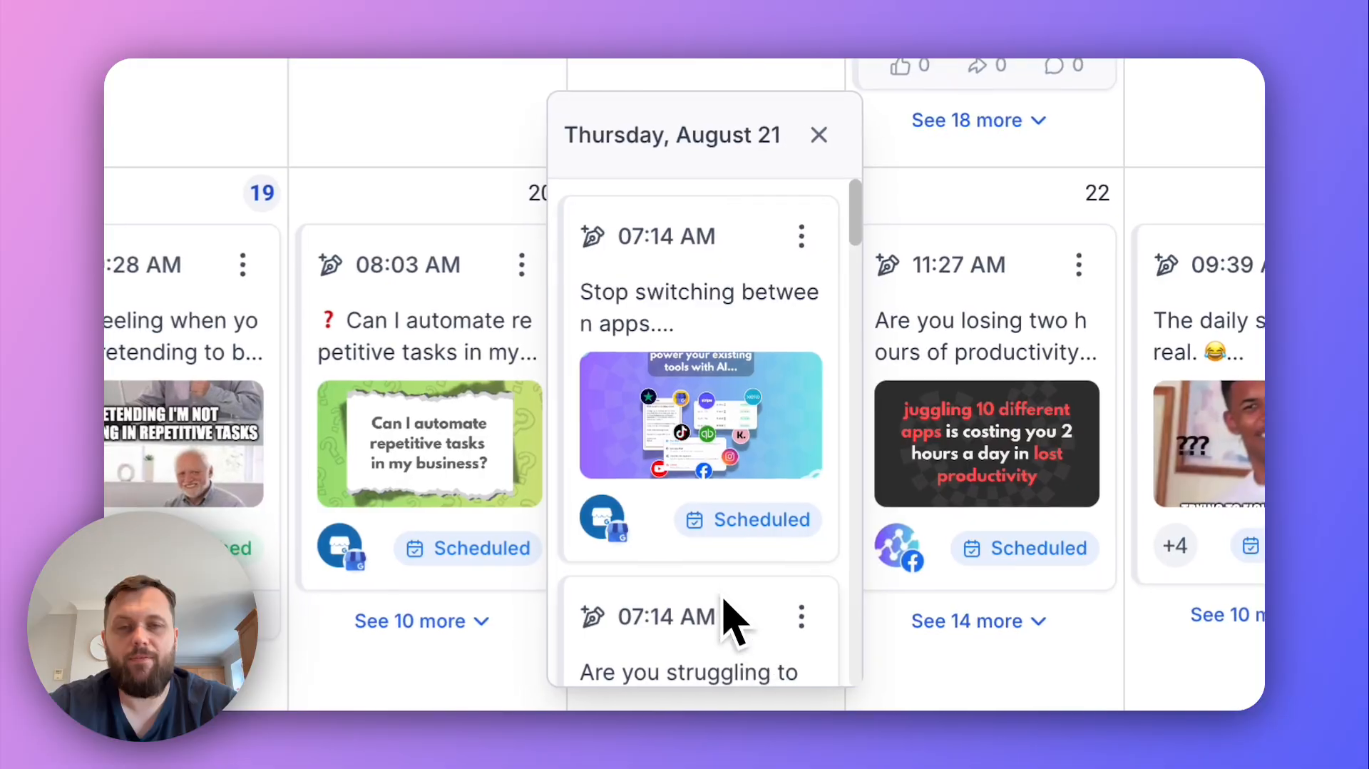
scroll(785, 567, "down", 10)
scroll(676, 564, "down", 15)
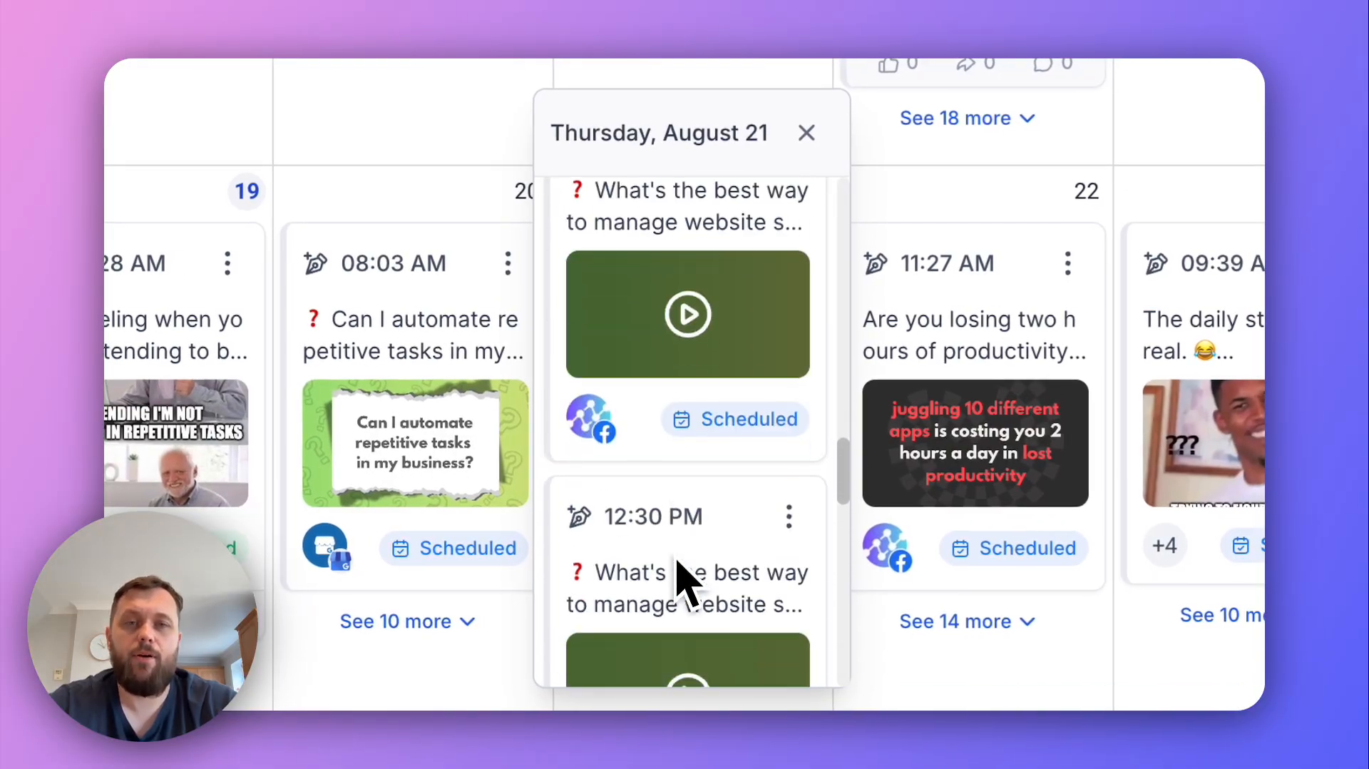
scroll(676, 564, "up", 15)
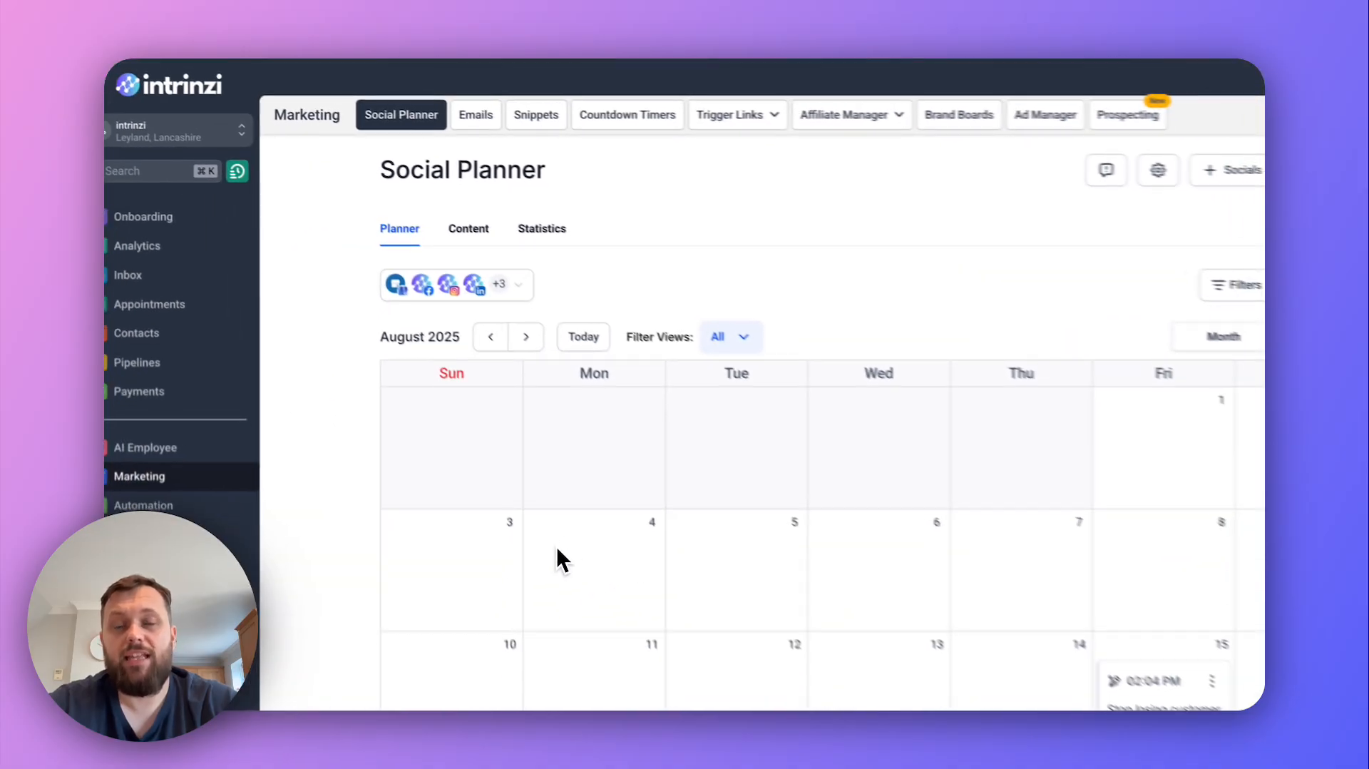
scroll(896, 544, "down", 5)
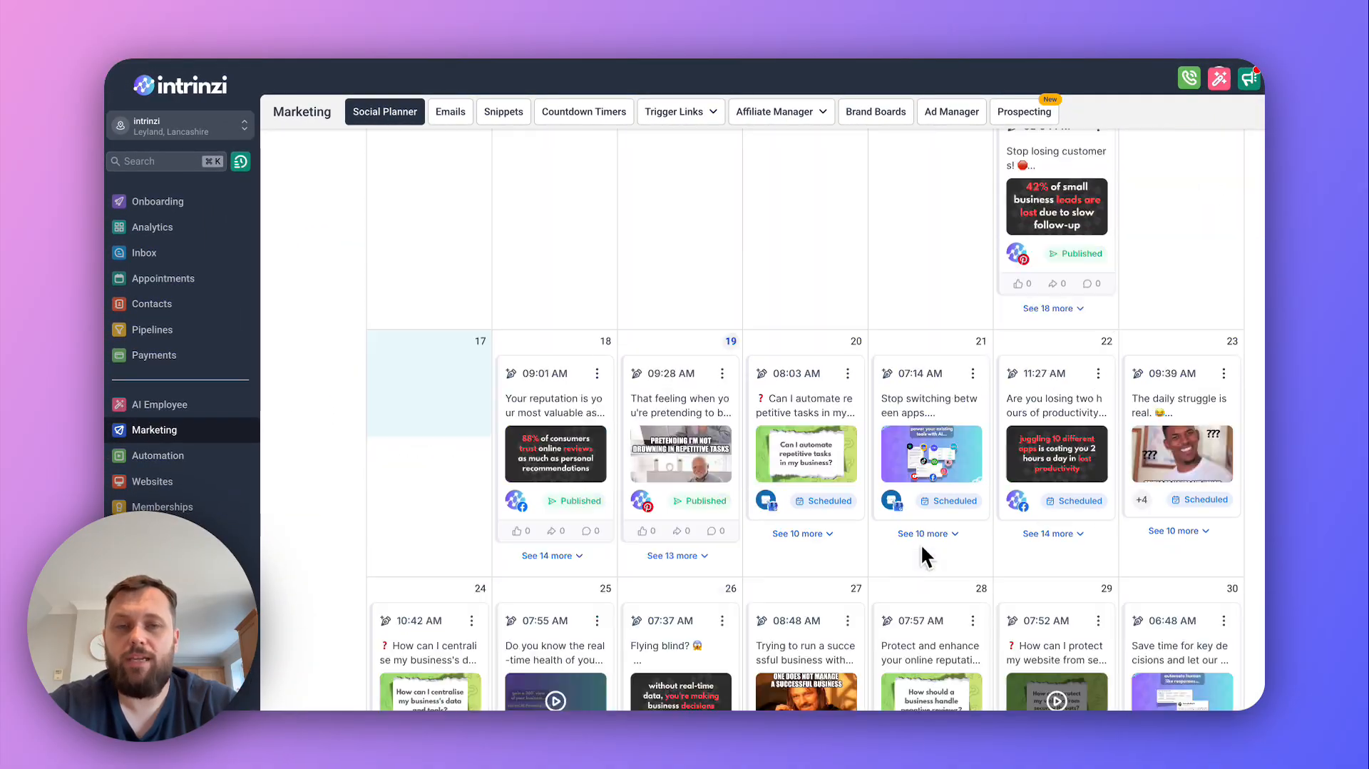
scroll(921, 544, "up", 5)
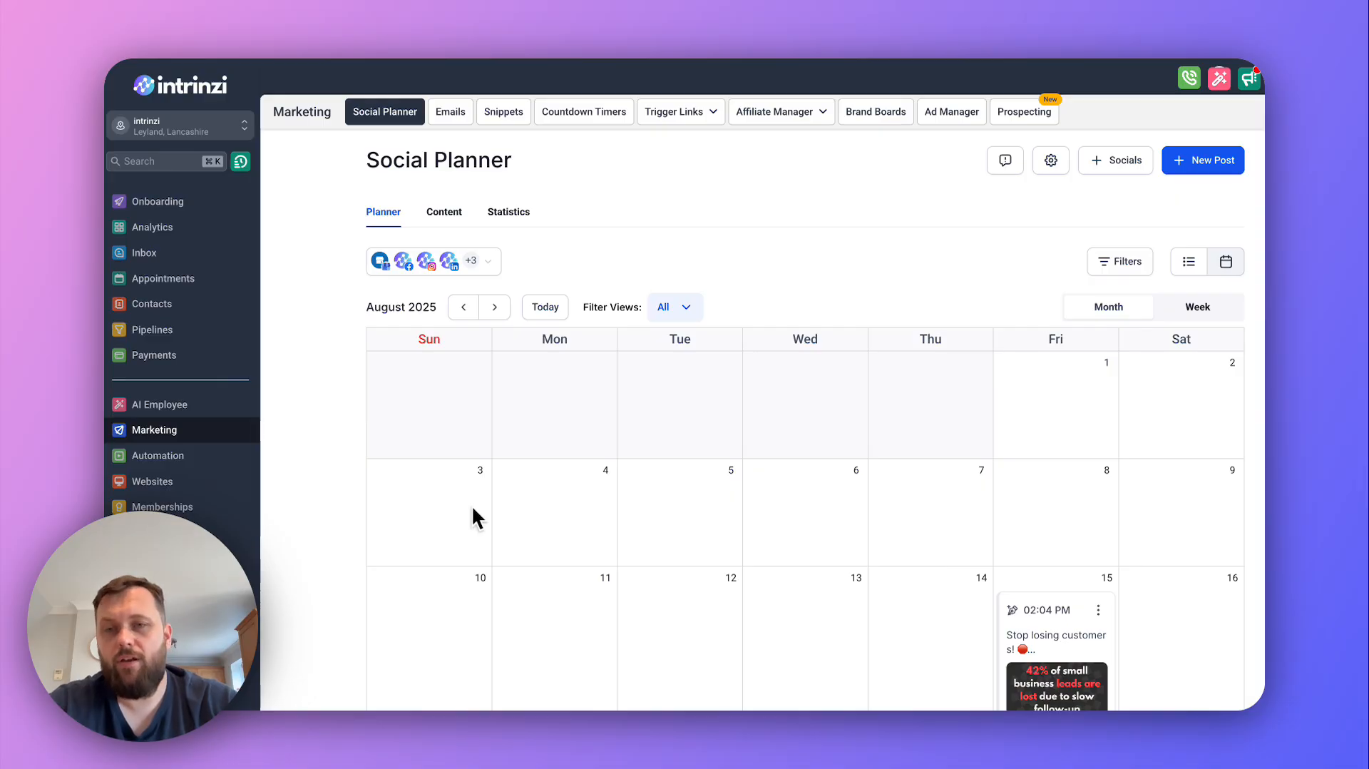
Step: Open the social statistics and examine post performance, number of posts, engagement, impressions, post reach and top performing posts
left_click(509, 212)
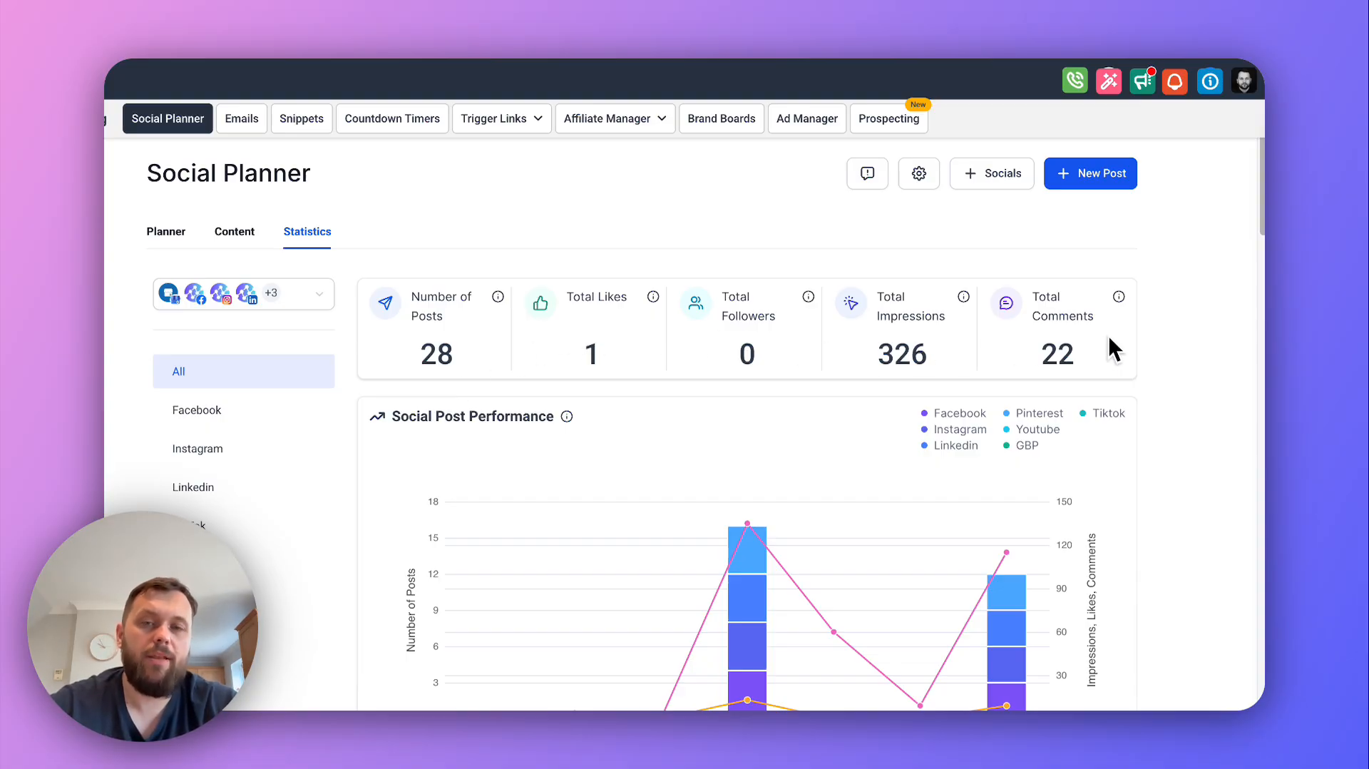
scroll(651, 533, "down", 1)
scroll(651, 534, "down", 2)
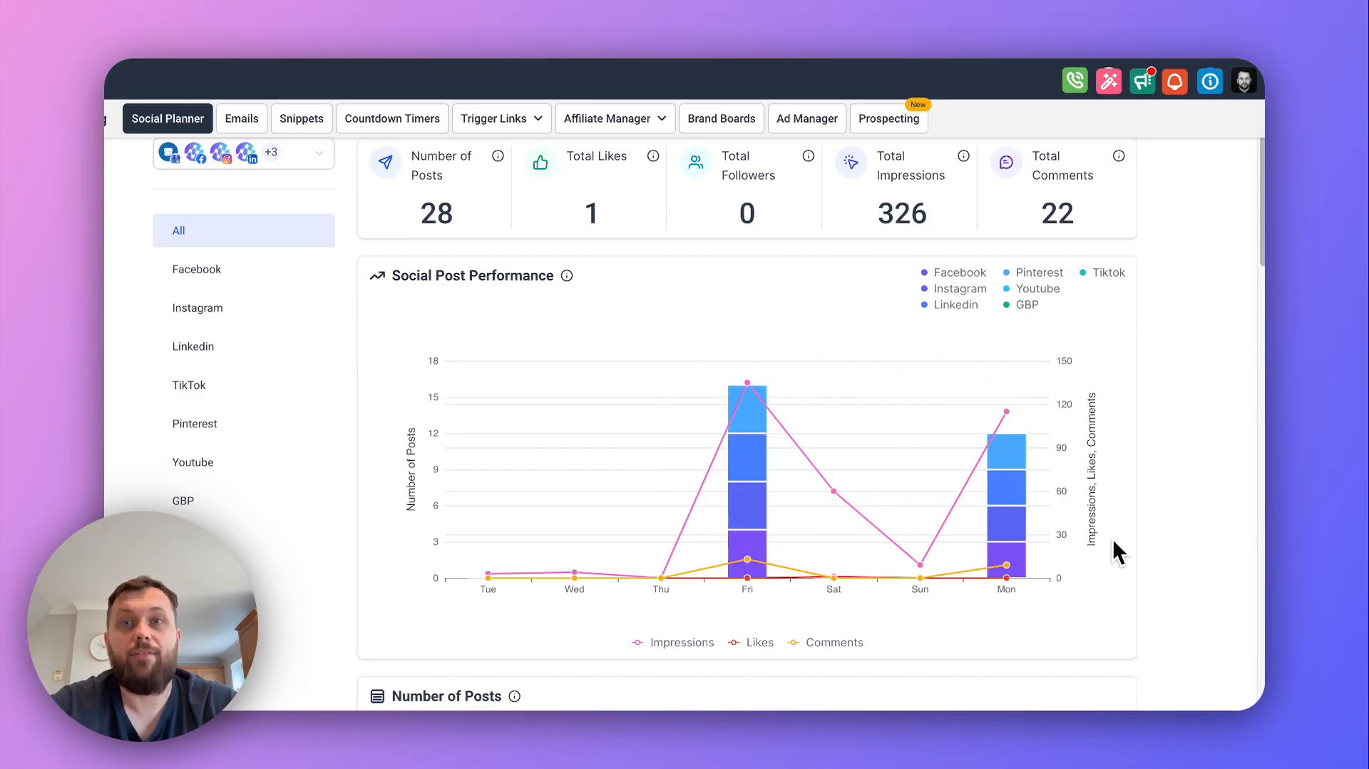
scroll(1117, 546, "down", 6)
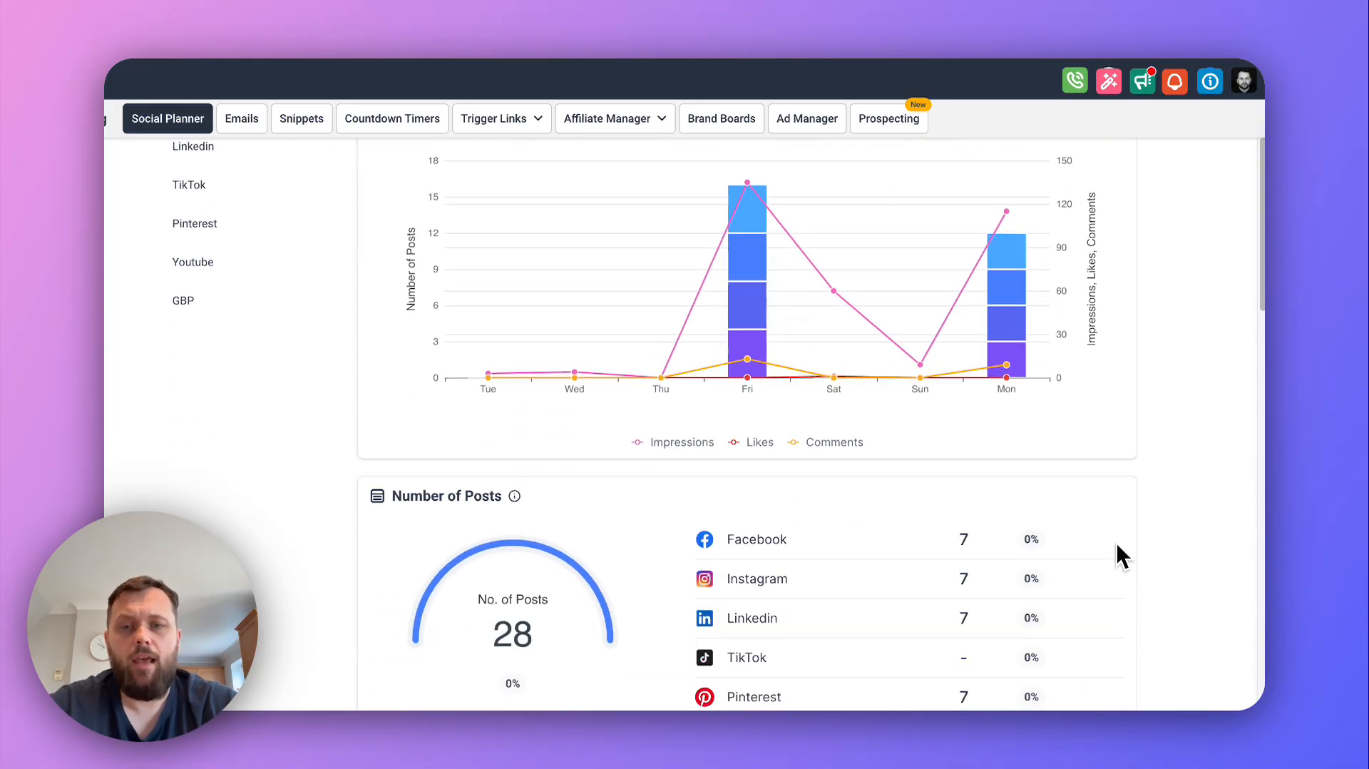
scroll(820, 592, "down", 4)
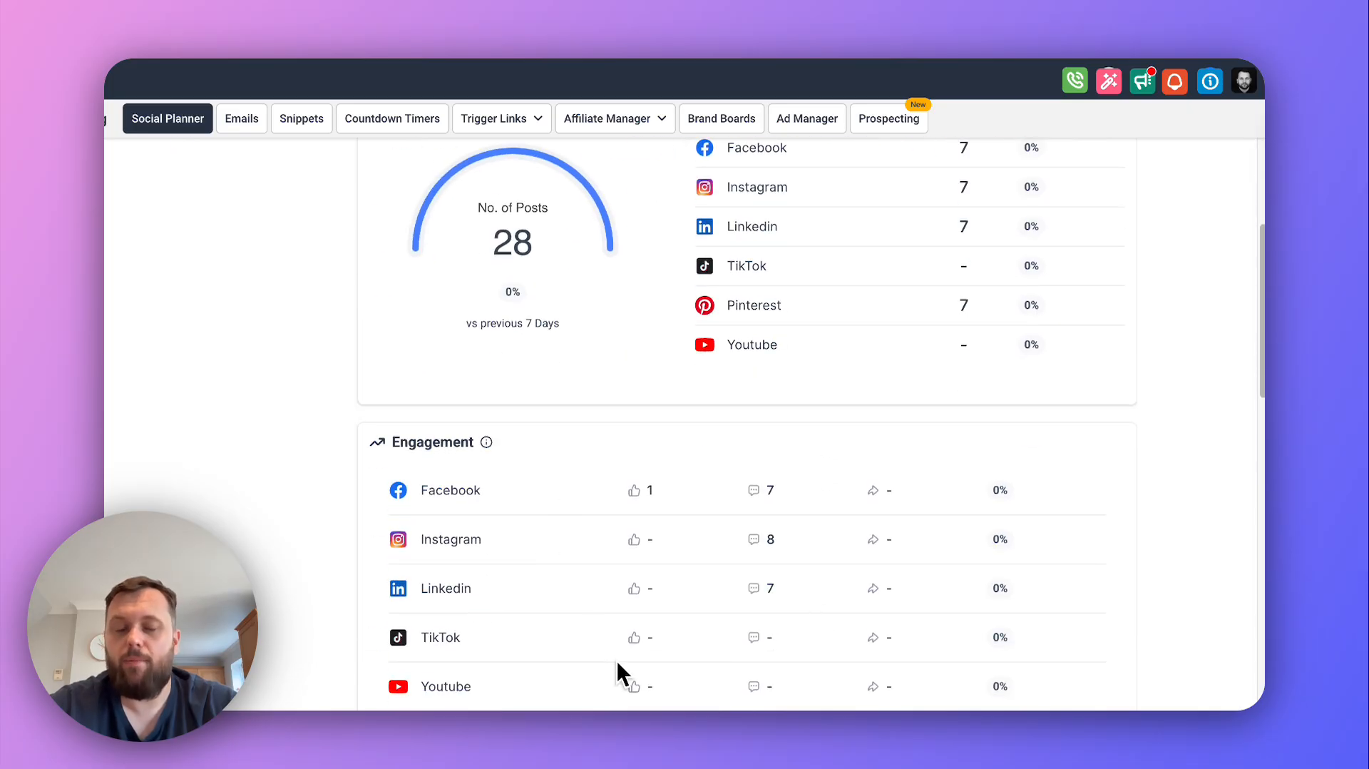
scroll(617, 656, "down", 6)
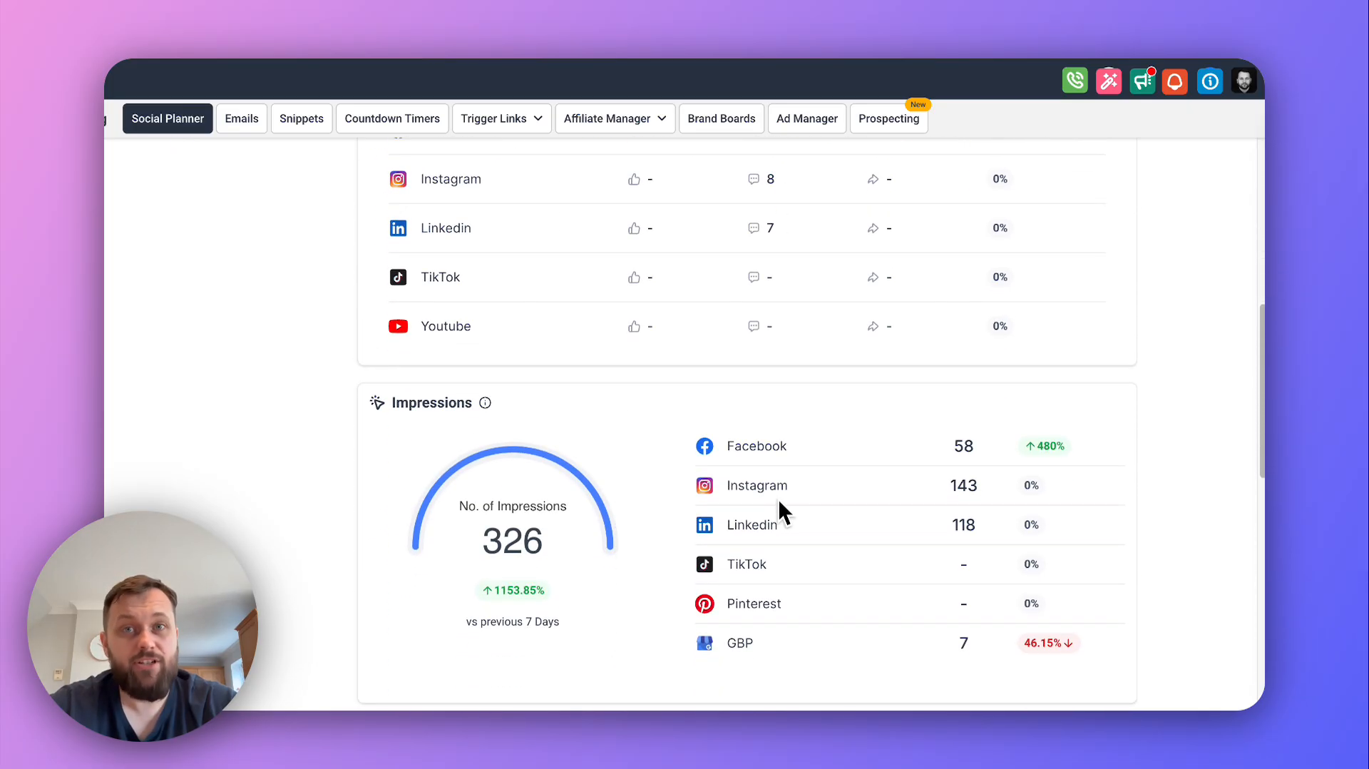
scroll(779, 501, "down", 6)
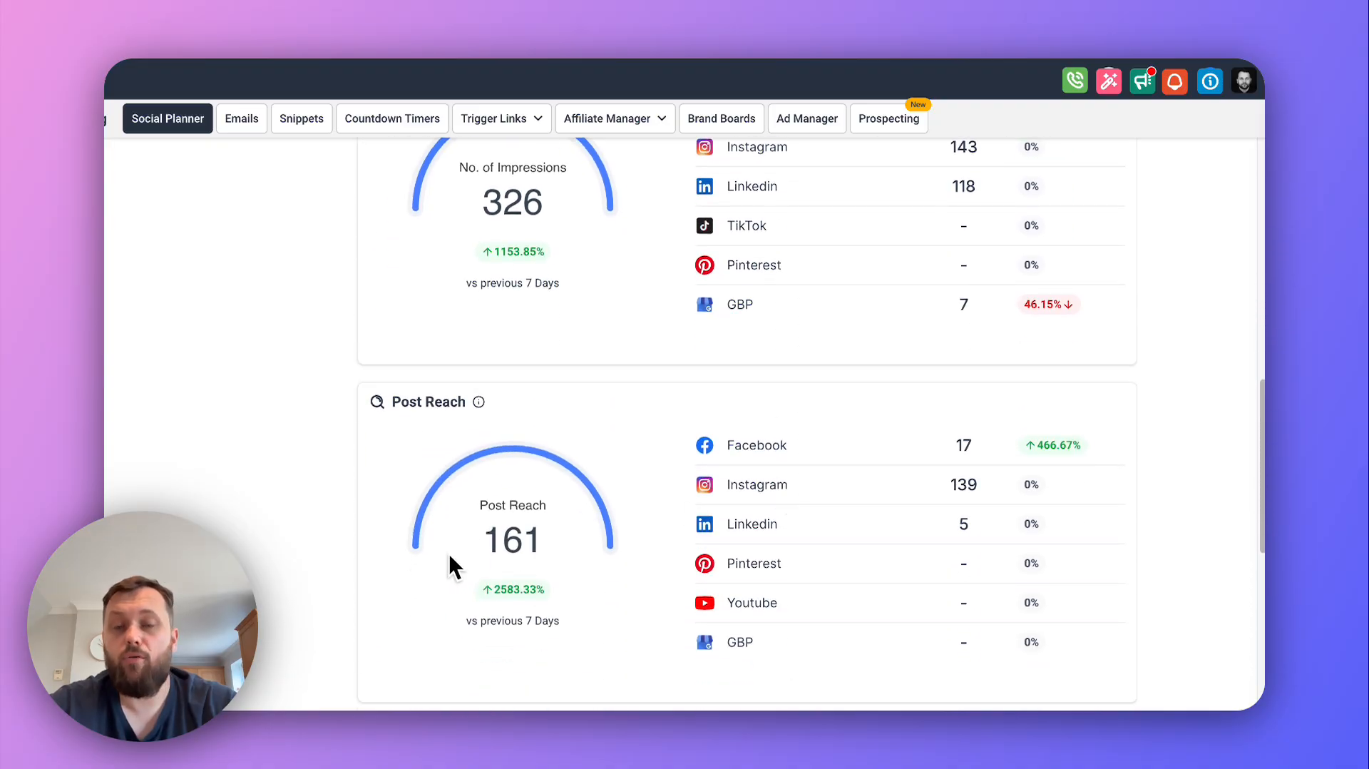
scroll(751, 594, "down", 7)
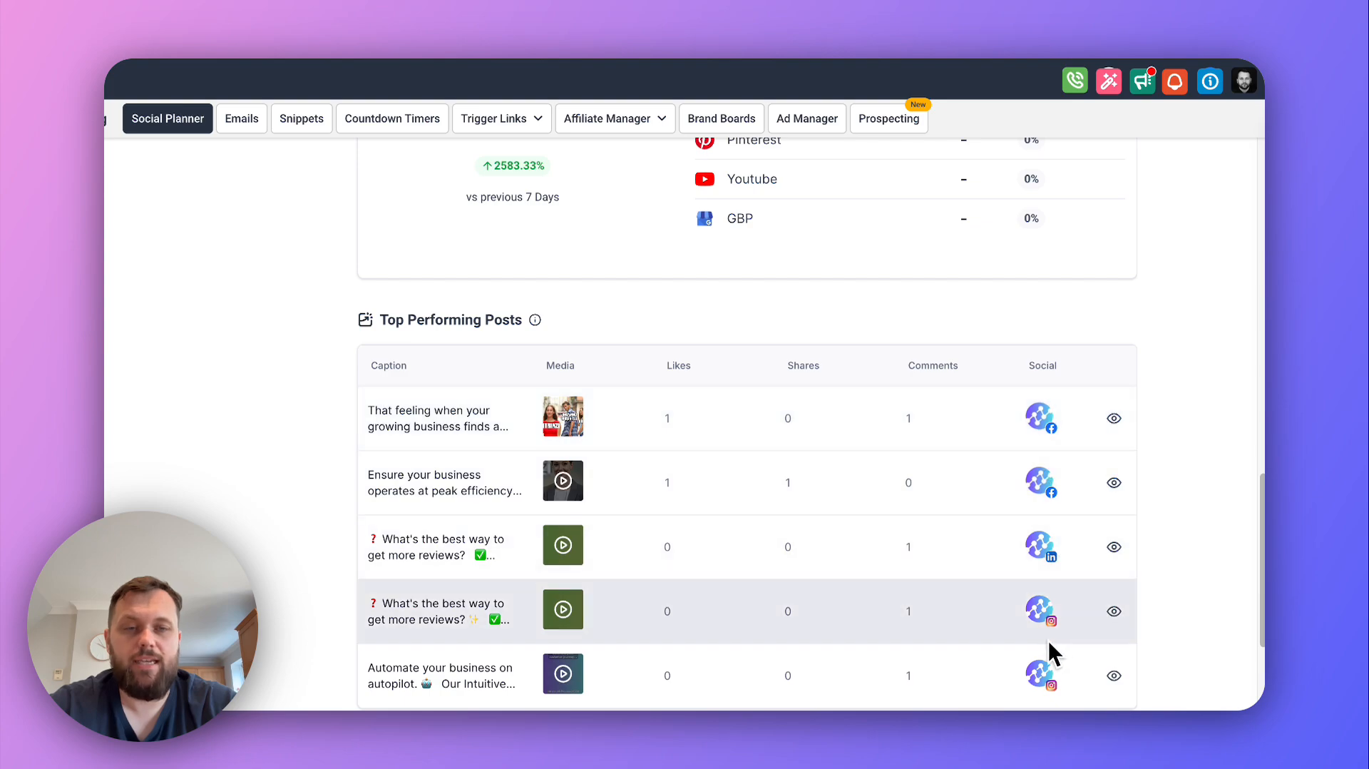
Step: Compare total followers, likes and impressions in the engagement stats and examine the gender demography
scroll(876, 686, "down", 7)
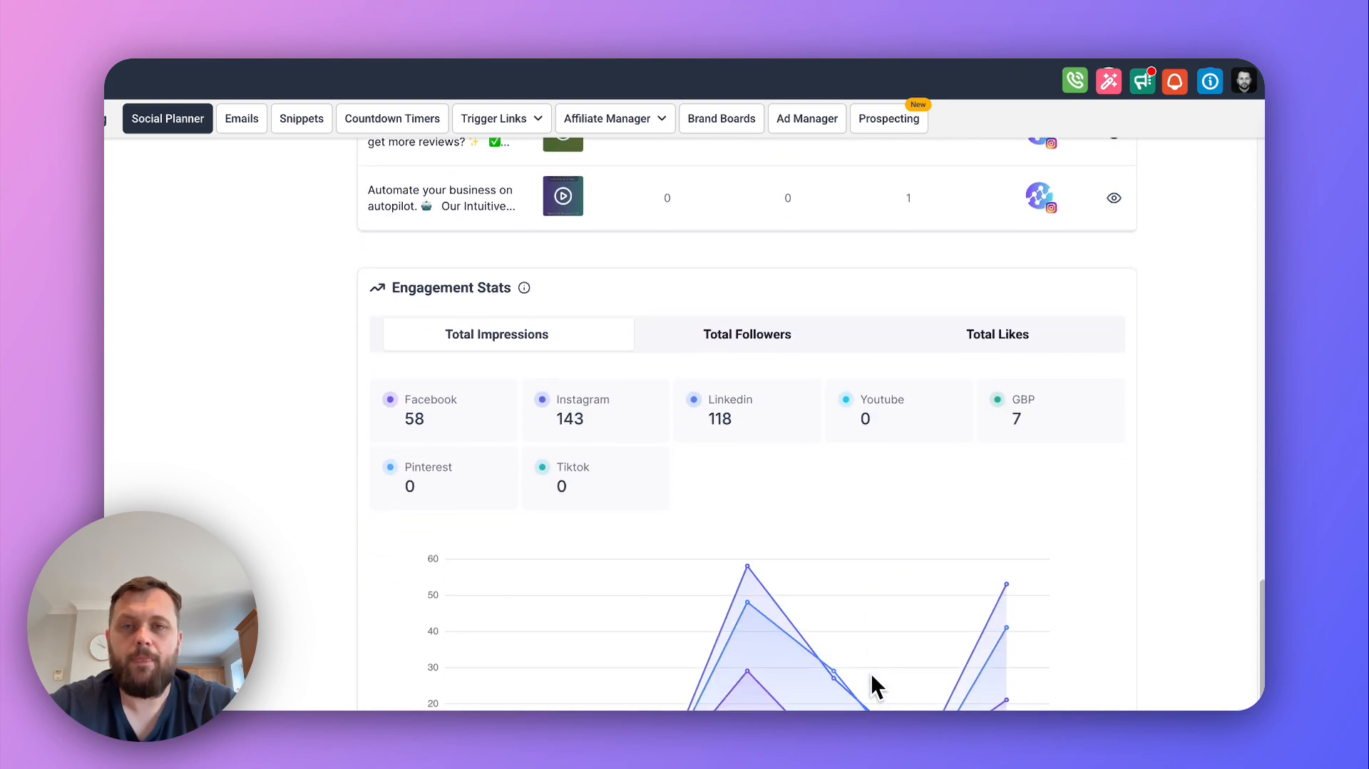
scroll(876, 686, "down", 2)
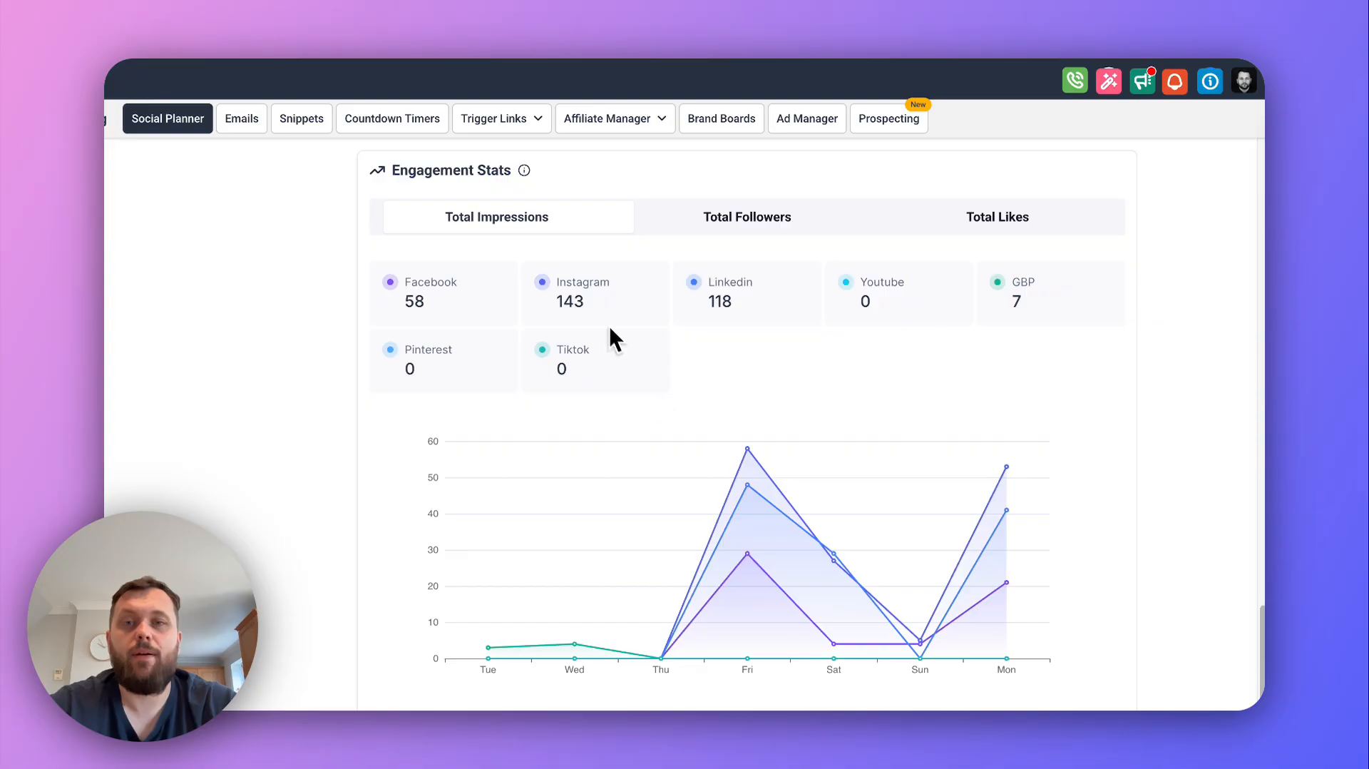
left_click(734, 222)
left_click(971, 220)
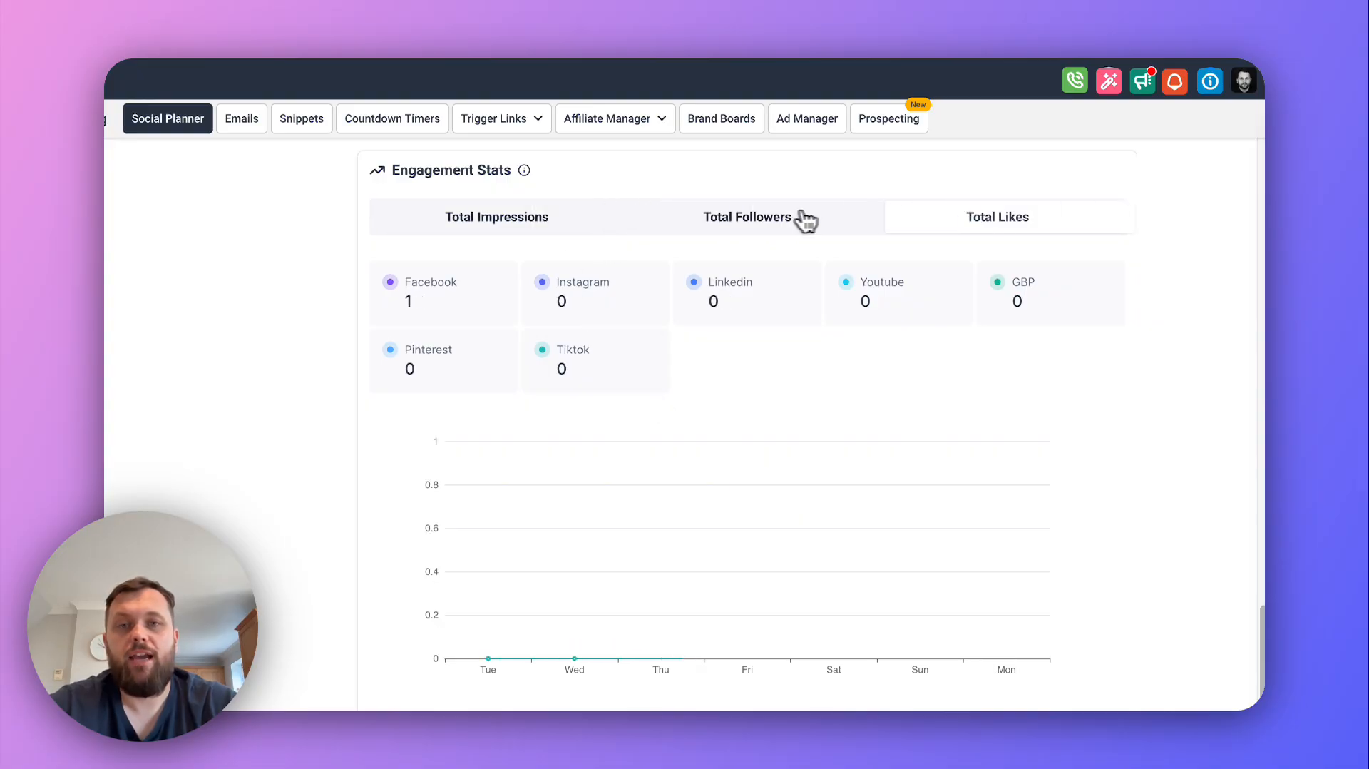
left_click(544, 221)
scroll(267, 460, "down", 3)
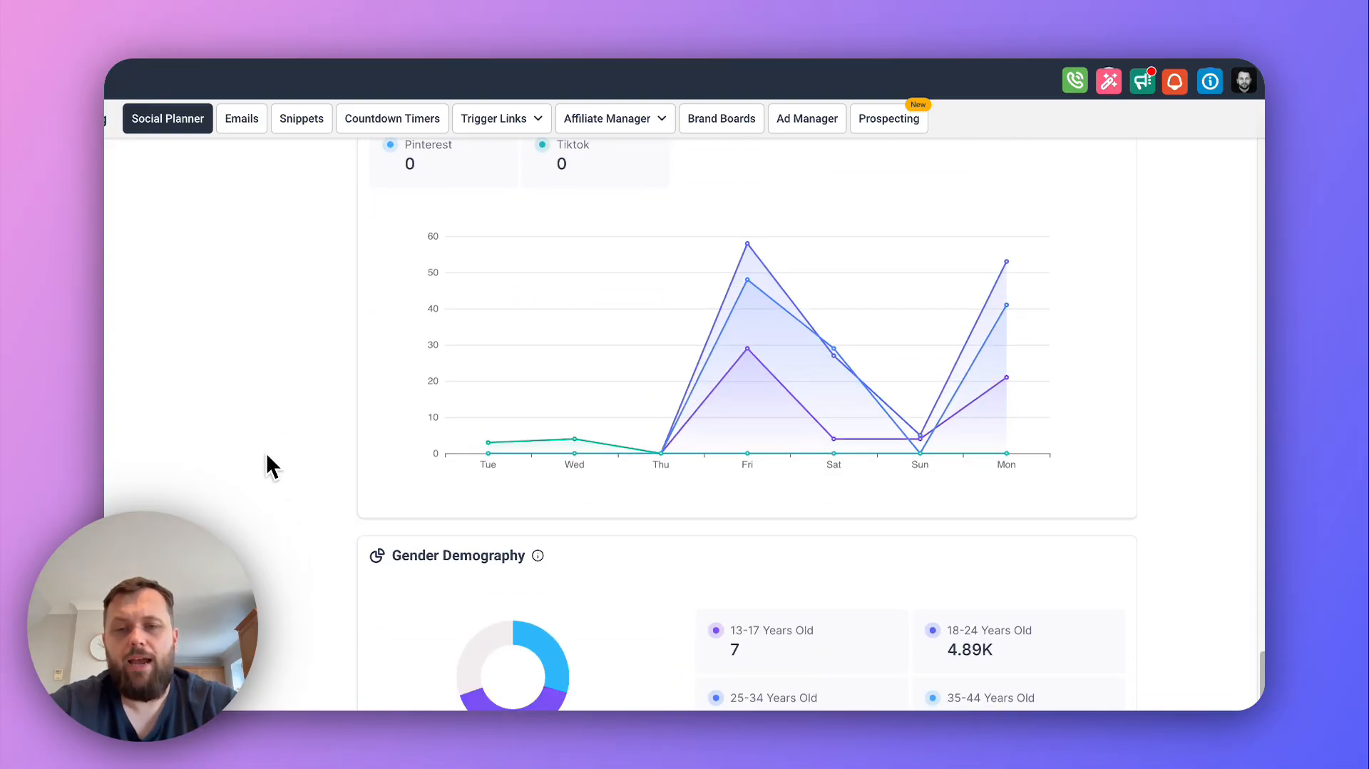
scroll(267, 456, "down", 2)
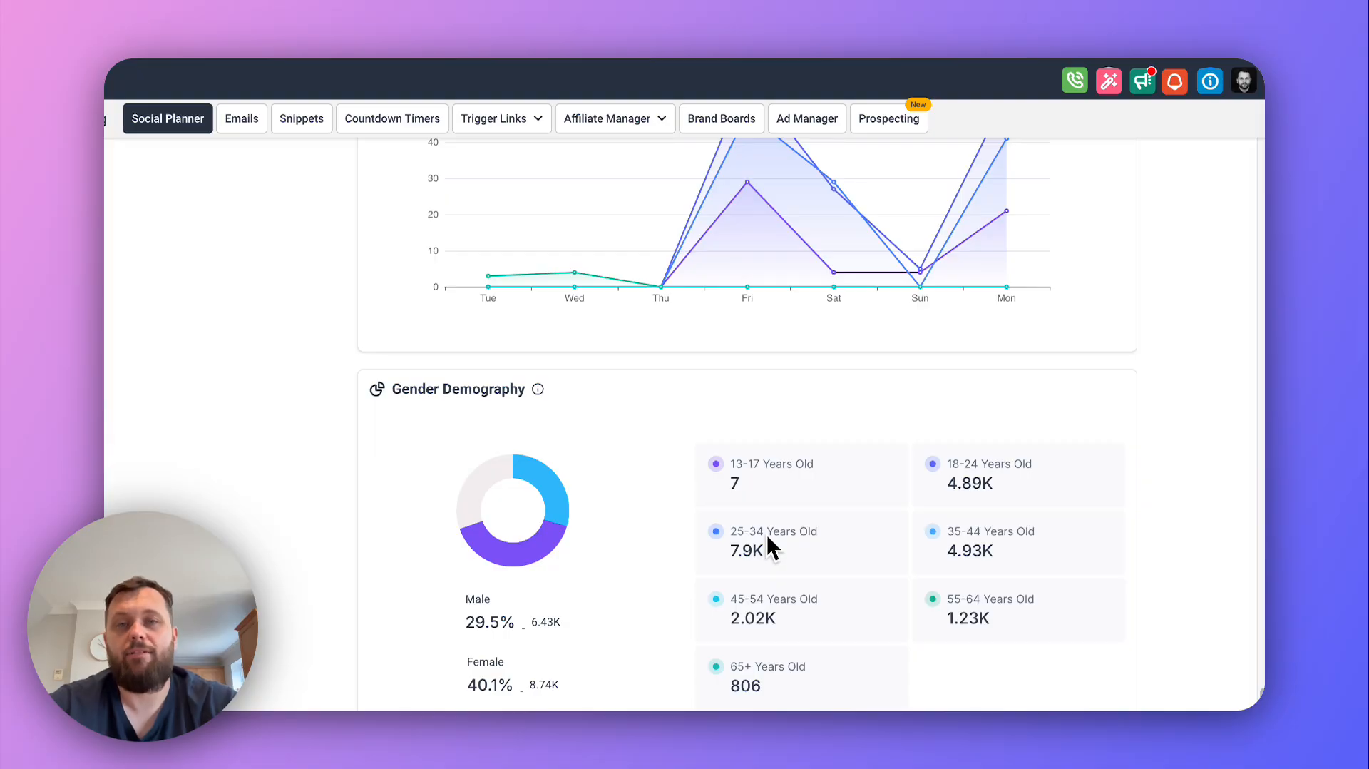
Step: Create a new social post and choose the Intrinzi Facebook account as its destination
scroll(768, 540, "up", 10)
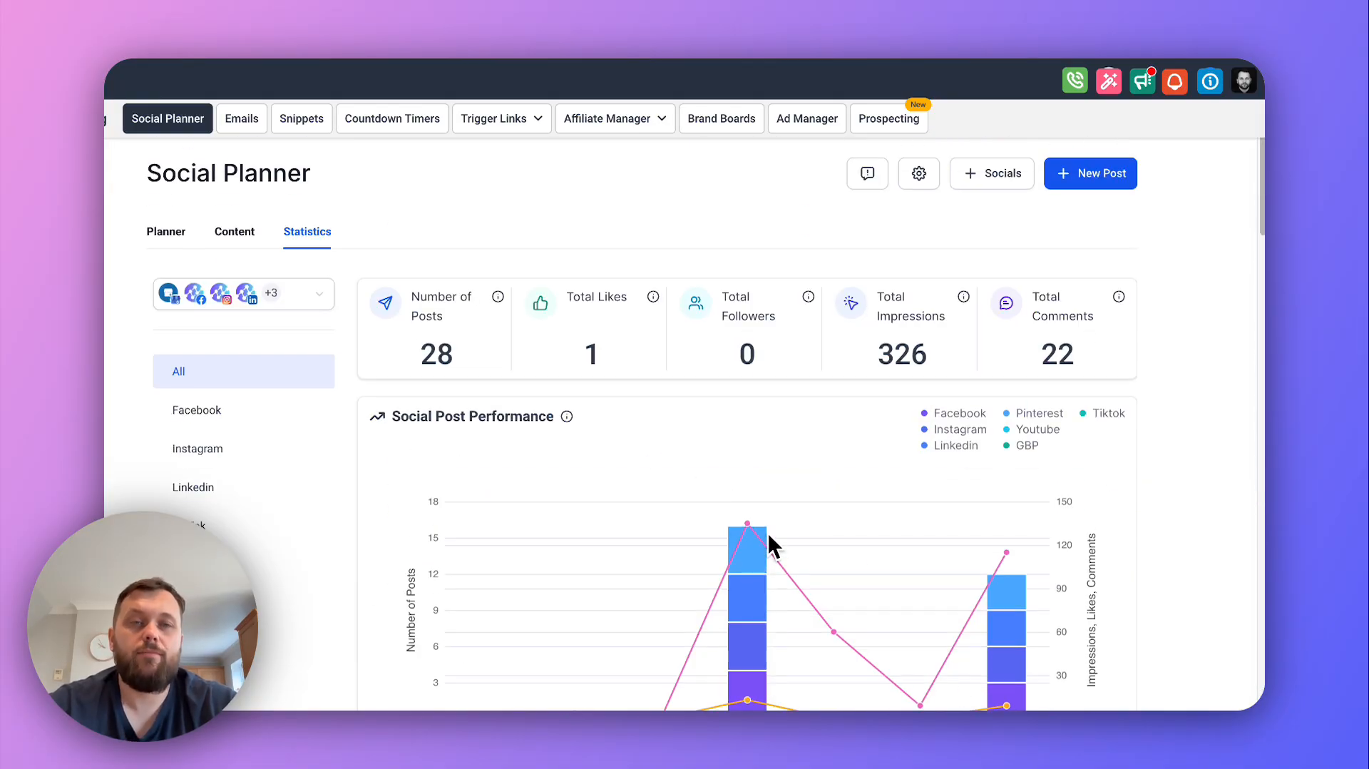
left_click(1101, 180)
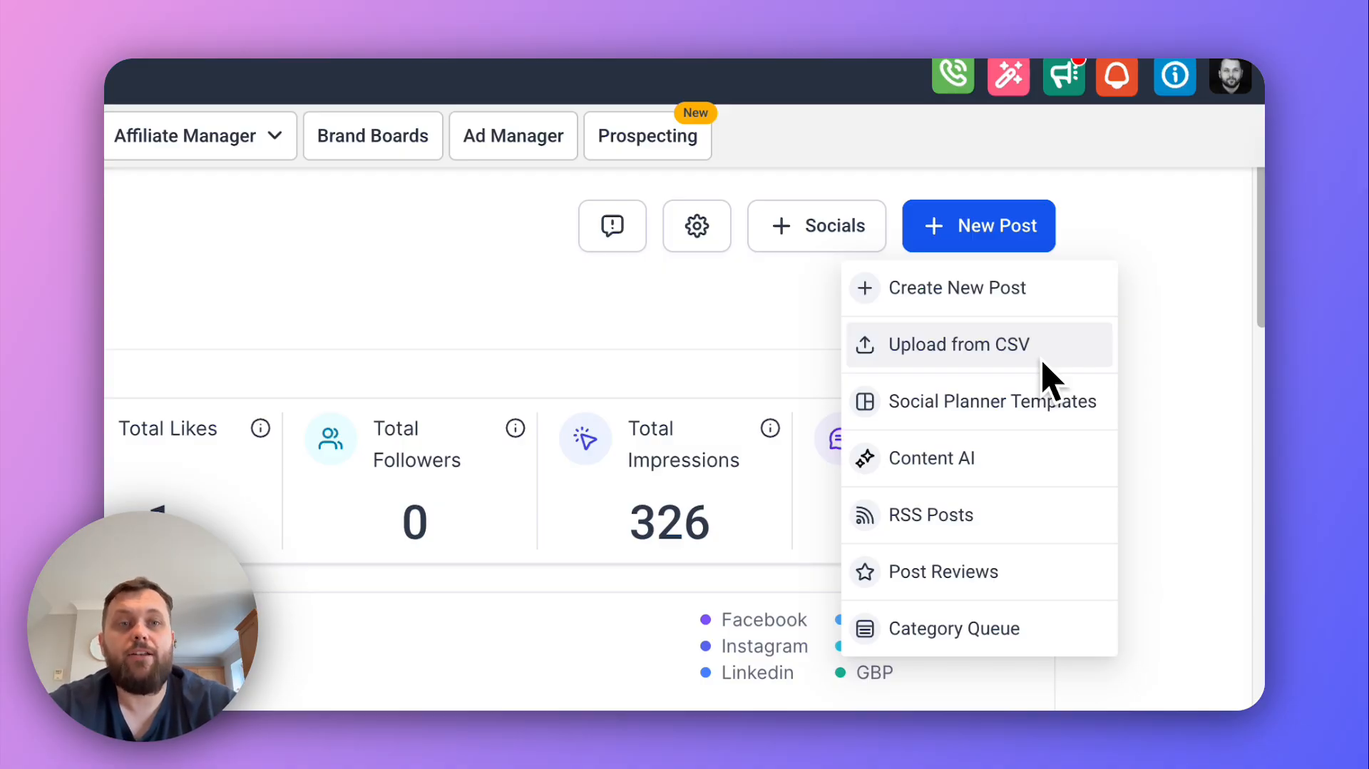
left_click(1040, 303)
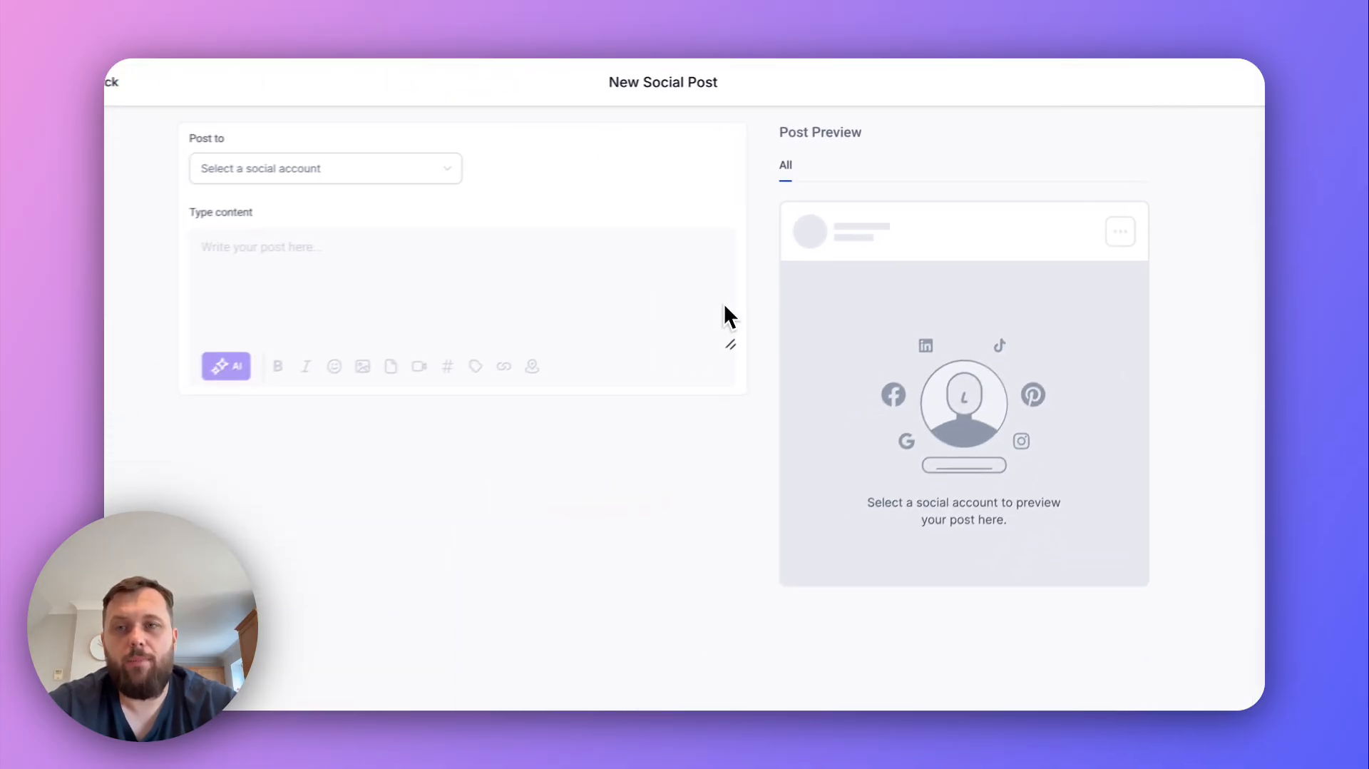
left_click(489, 179)
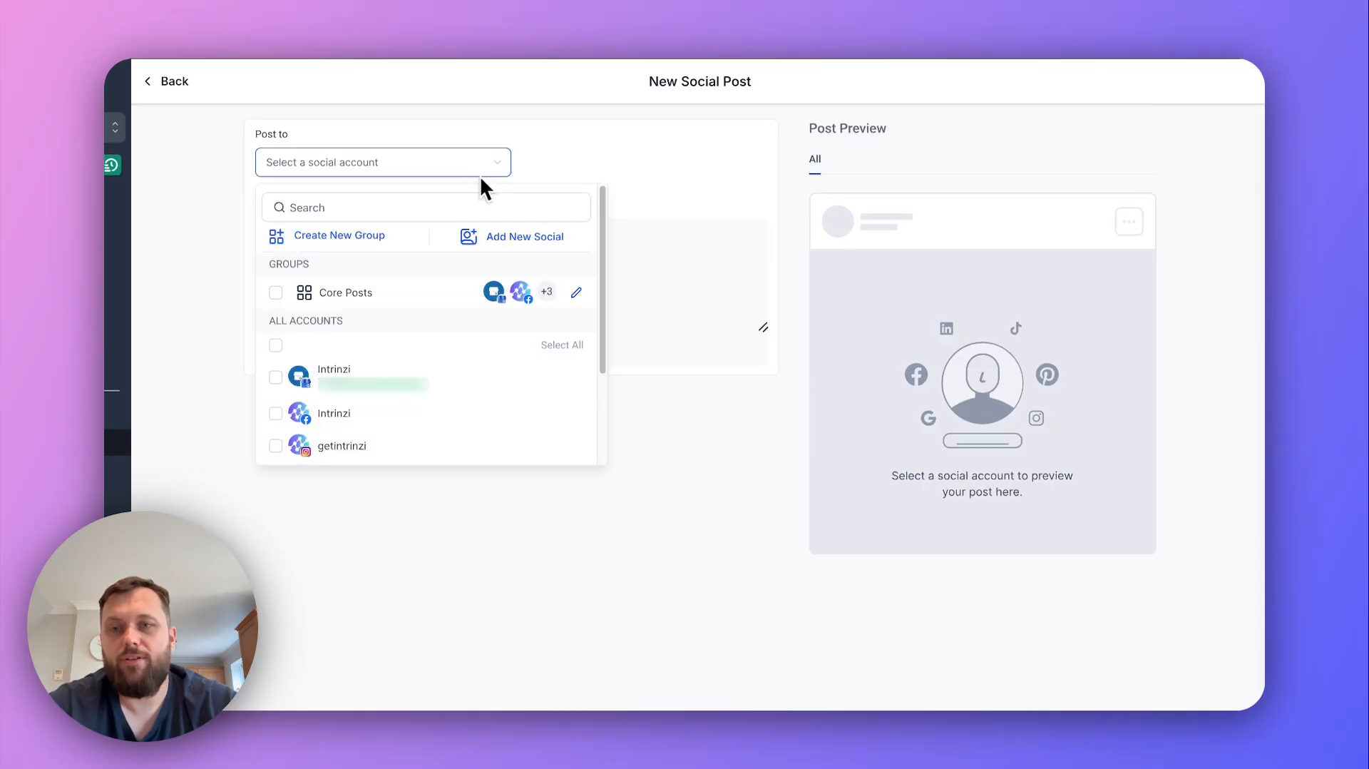
left_click(332, 413)
left_click(206, 479)
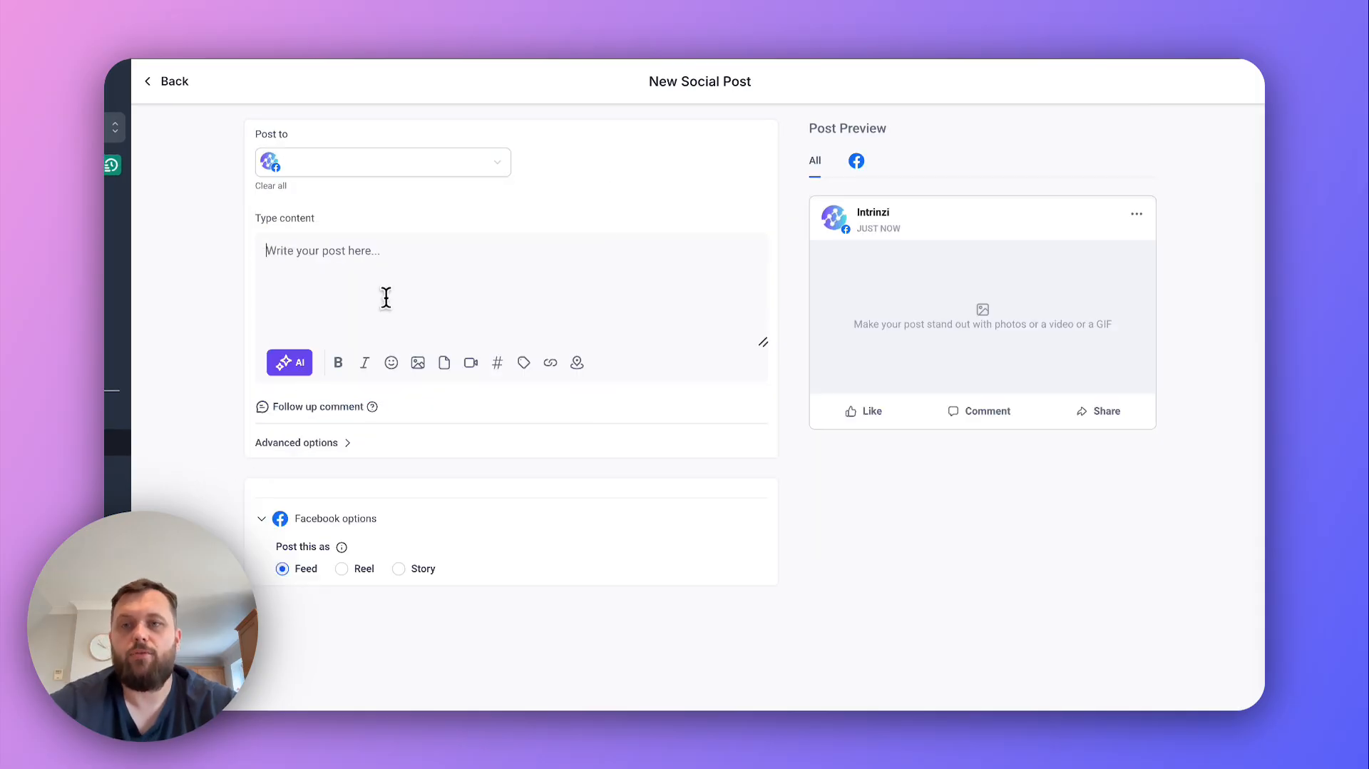
left_click(383, 298)
type("sdkfsdkfdsf")
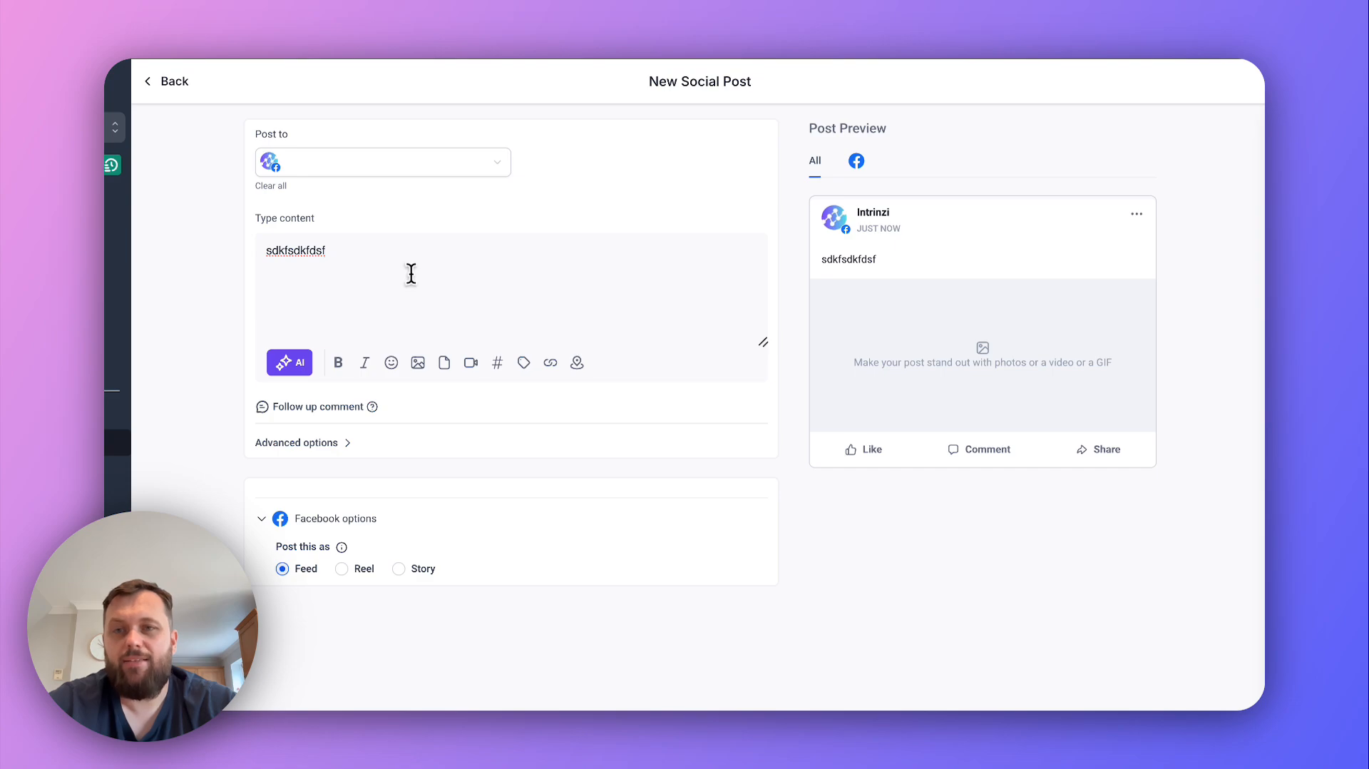
key("ctrl+a")
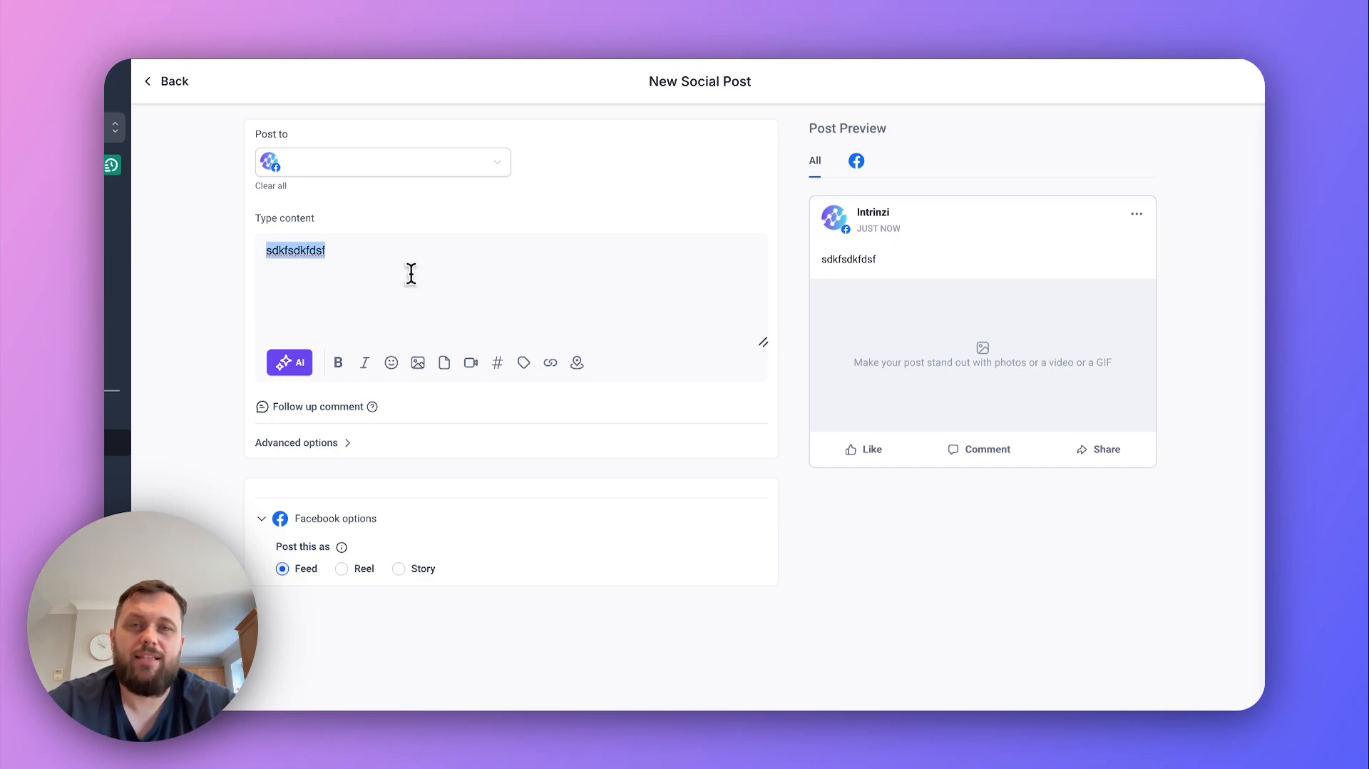
key("BackSpace")
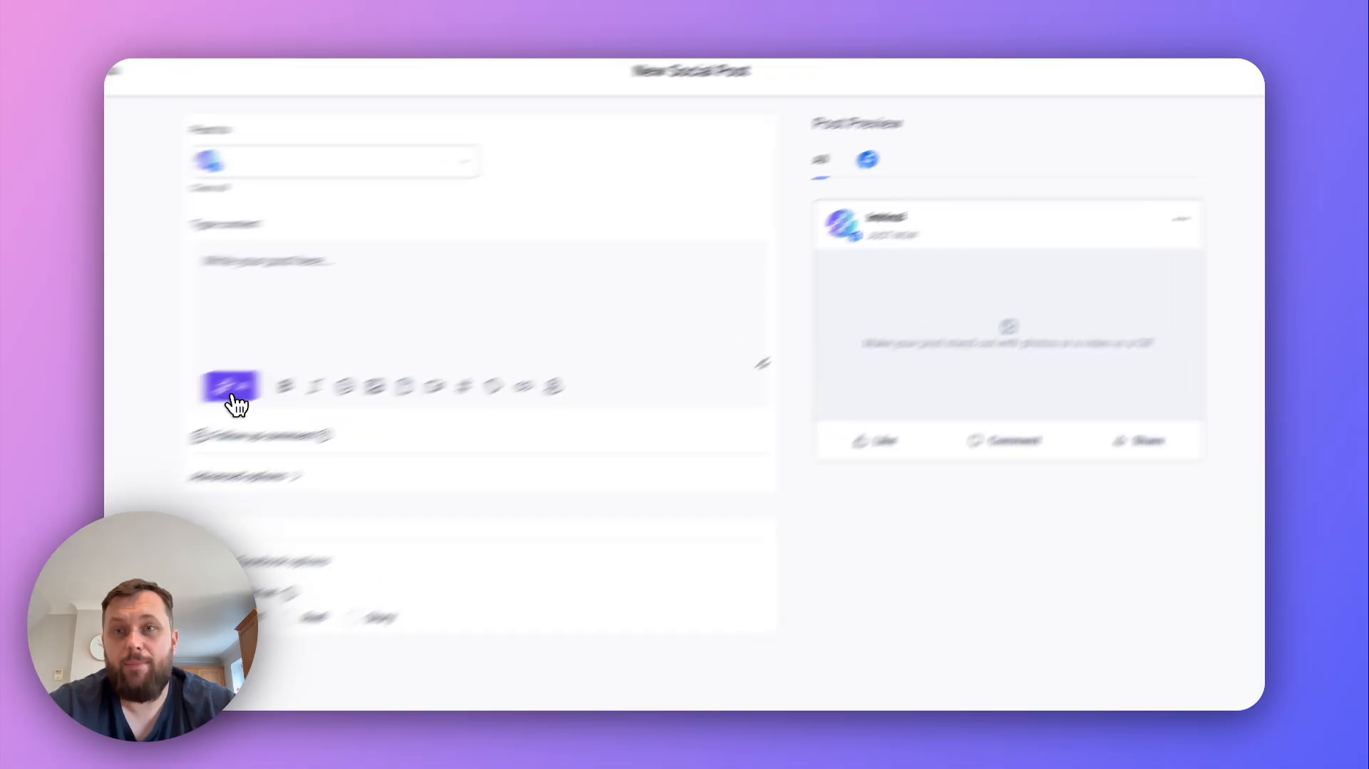
Step: Start AI content generation for the post with the Intrinzi brand voice and set the language to English (UK)
left_click(290, 364)
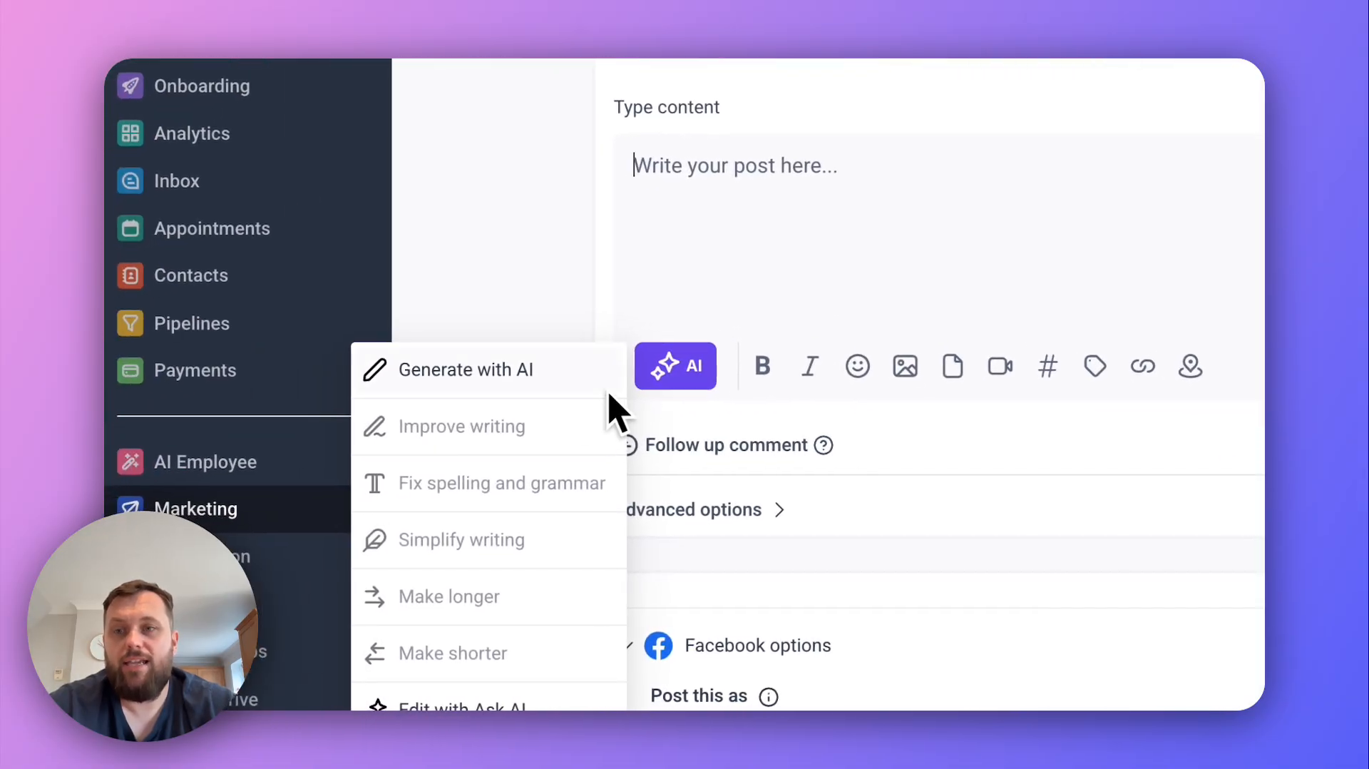
left_click(540, 389)
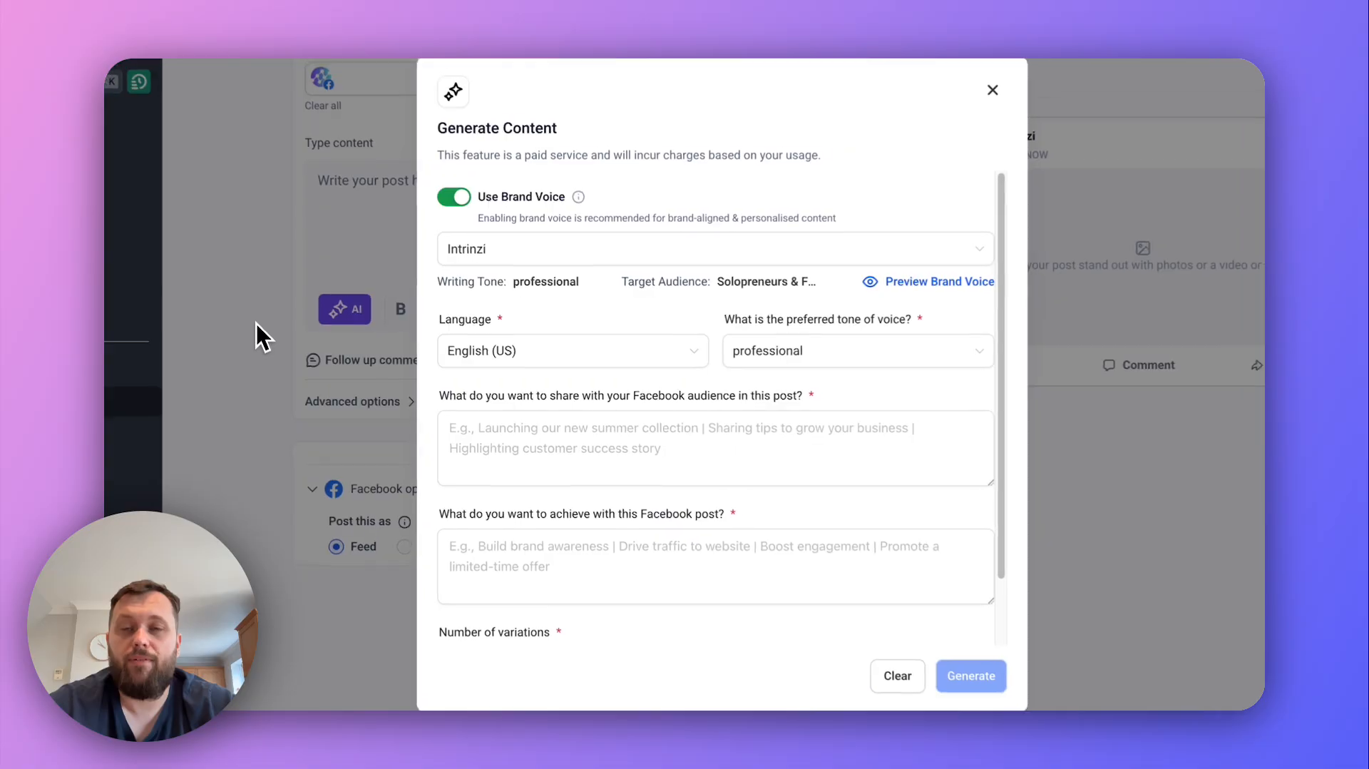
left_click(695, 251)
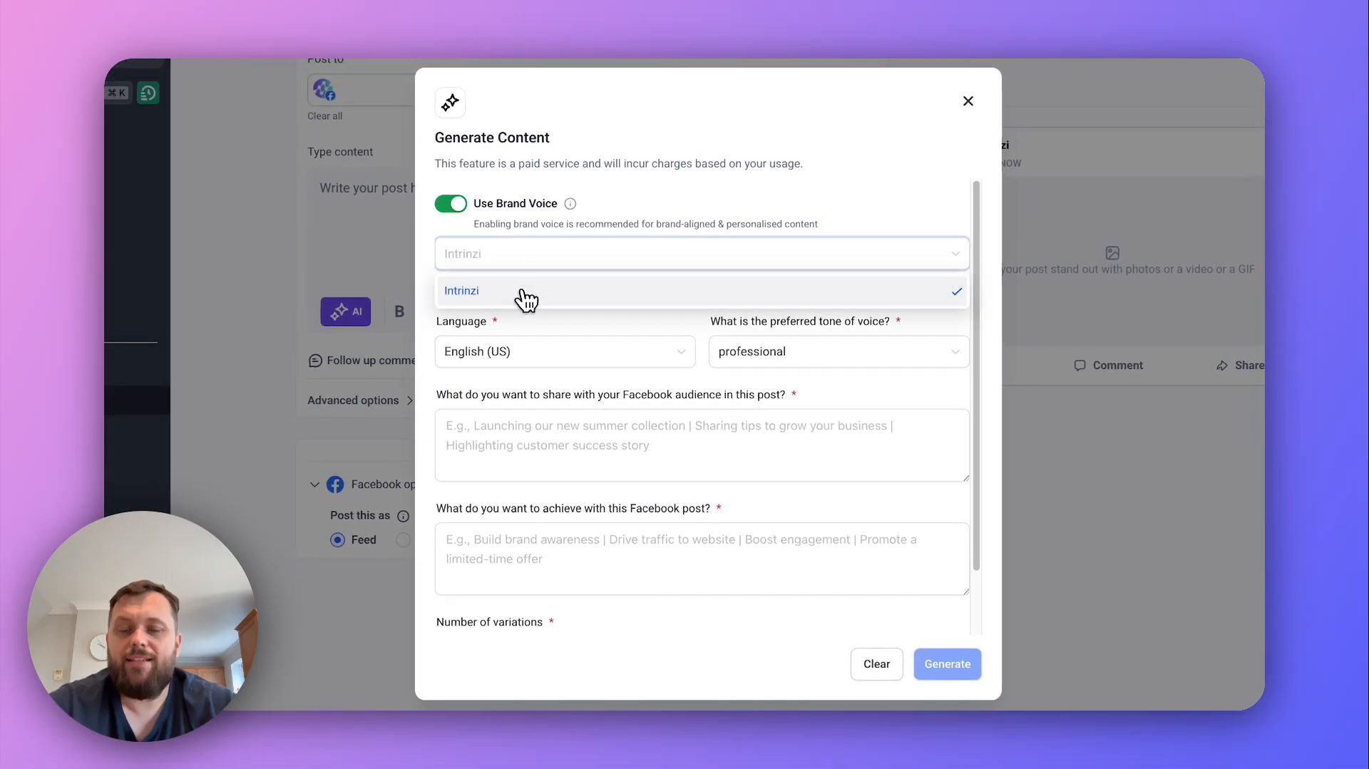
left_click(523, 294)
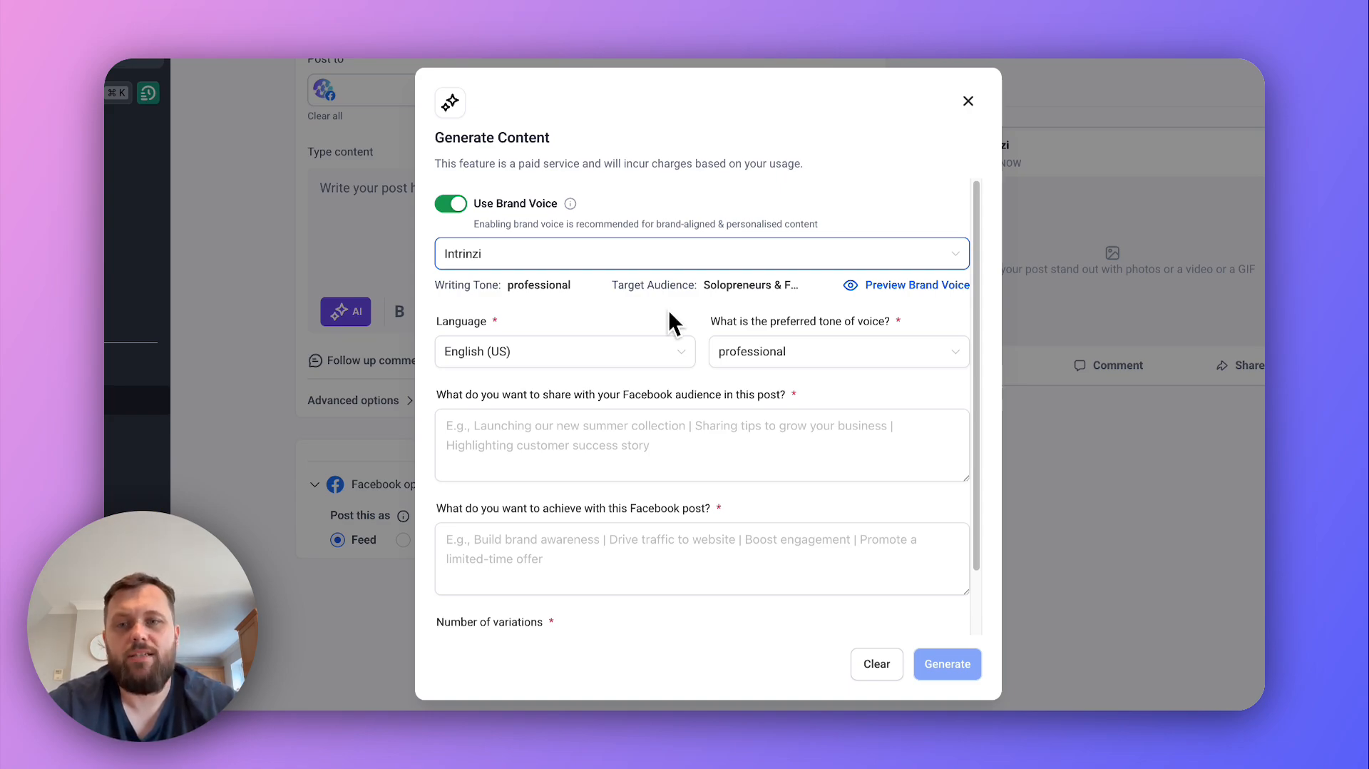
left_click(611, 360)
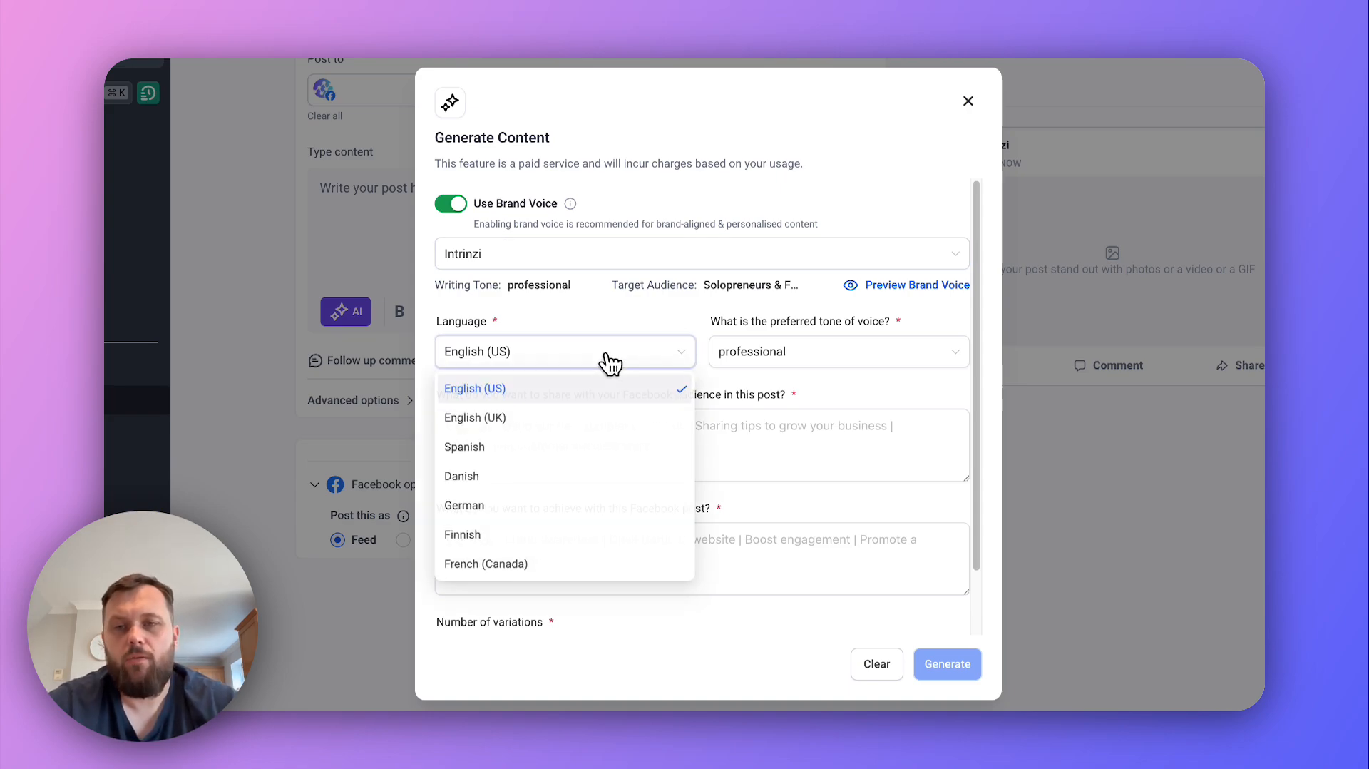
left_click(542, 428)
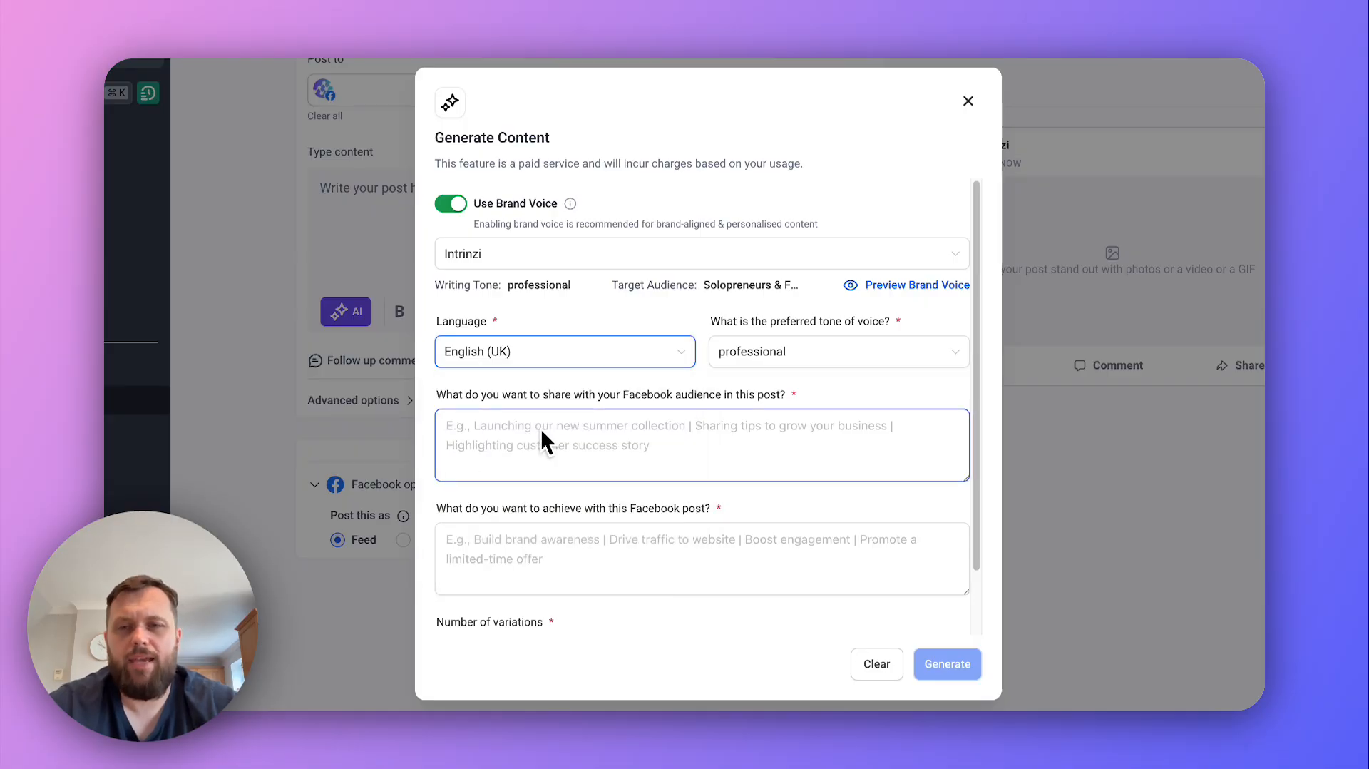
Step: Enter what to share as "We're launching new voice models for our AI receptionists and want to share this new news with our audience."
scroll(540, 426, "down", 1)
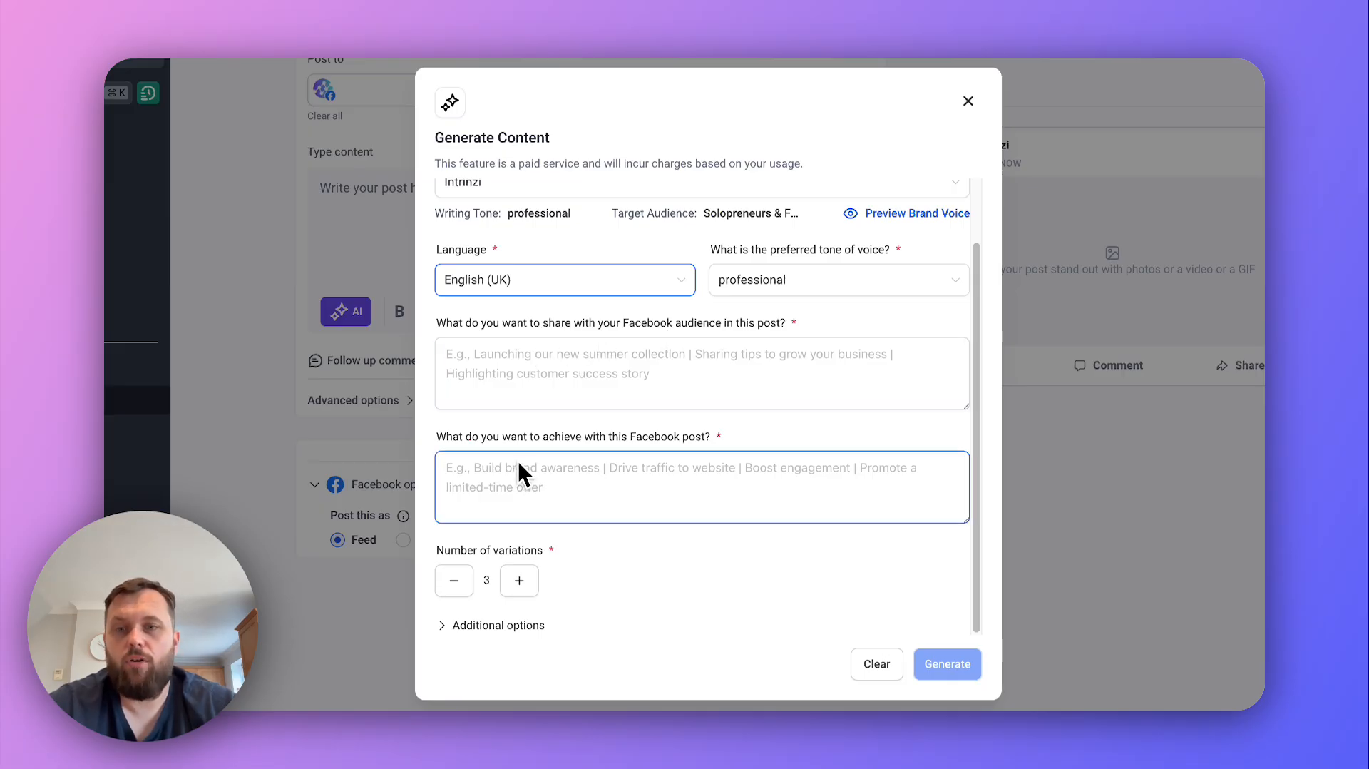
left_click(610, 376)
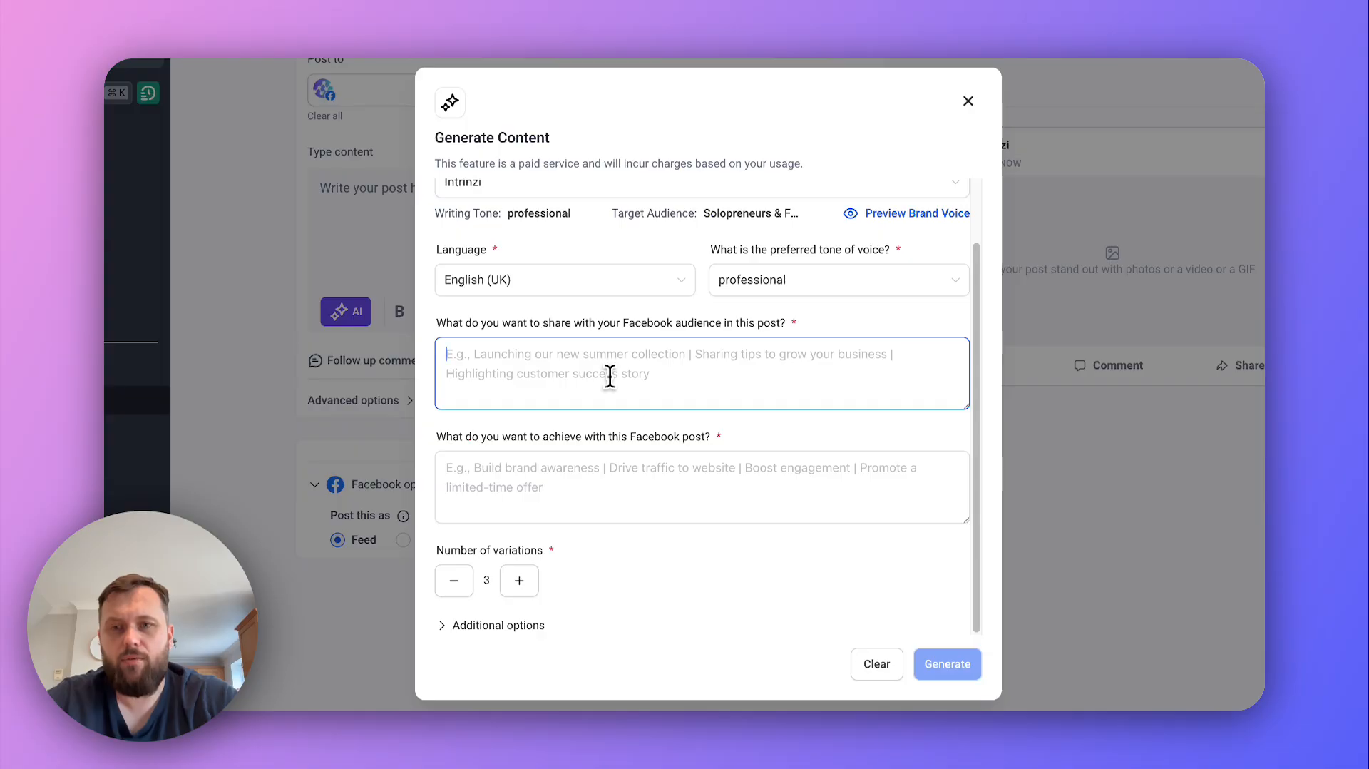
type("We'r")
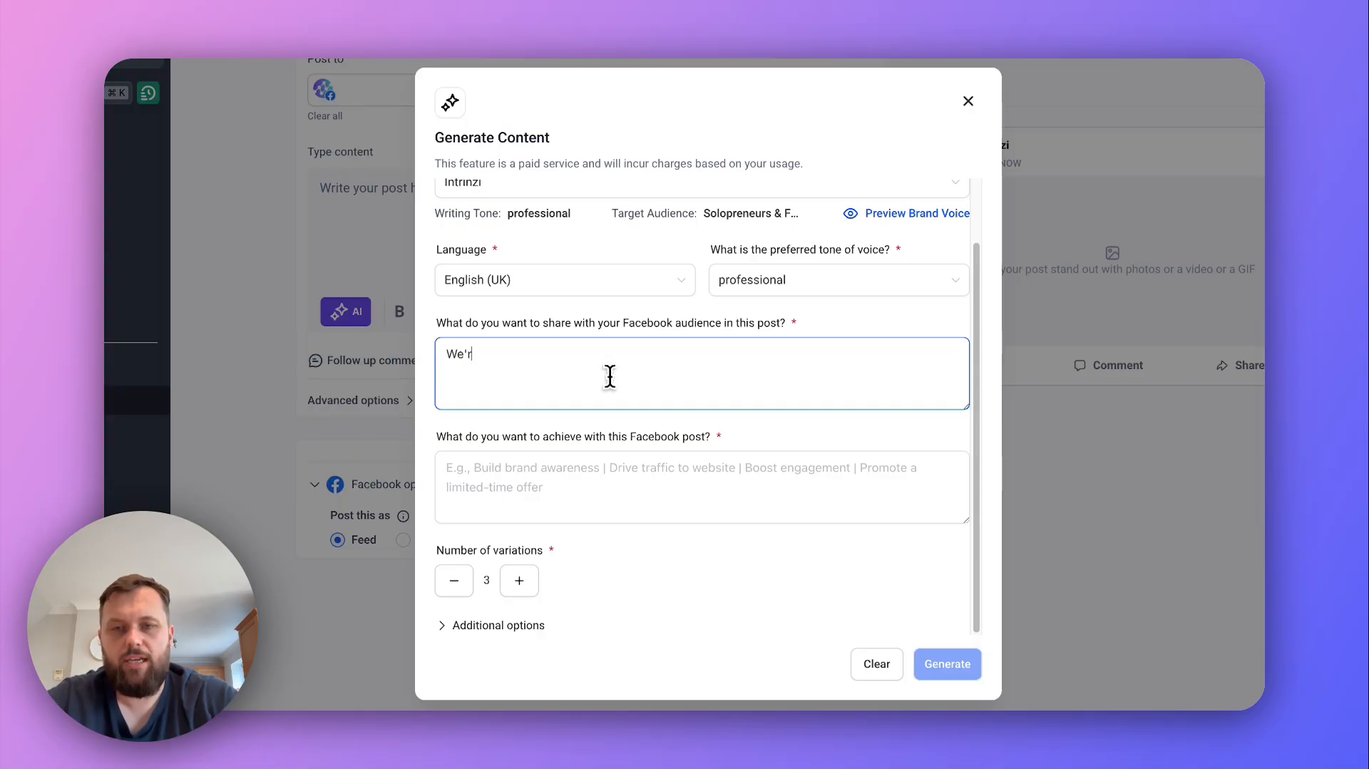
type("e launch")
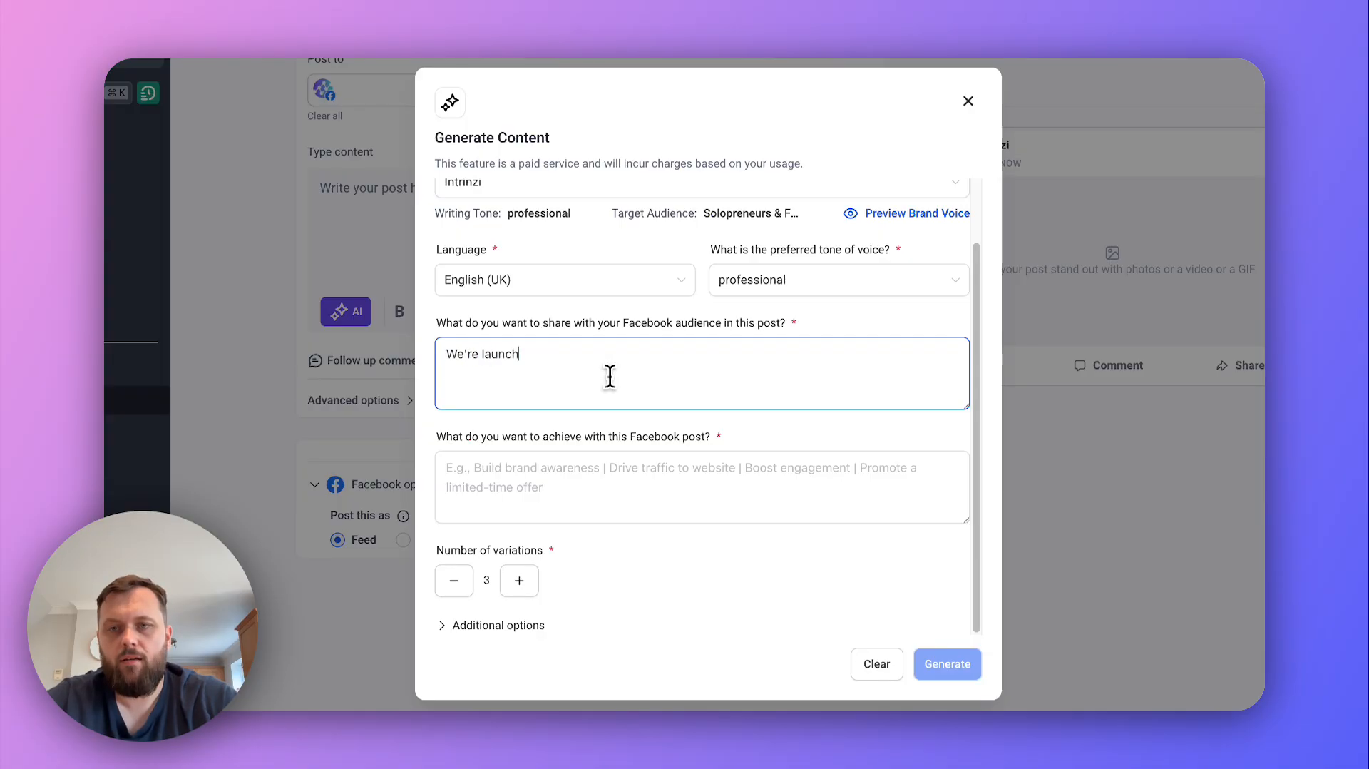
type("ing new voice mo")
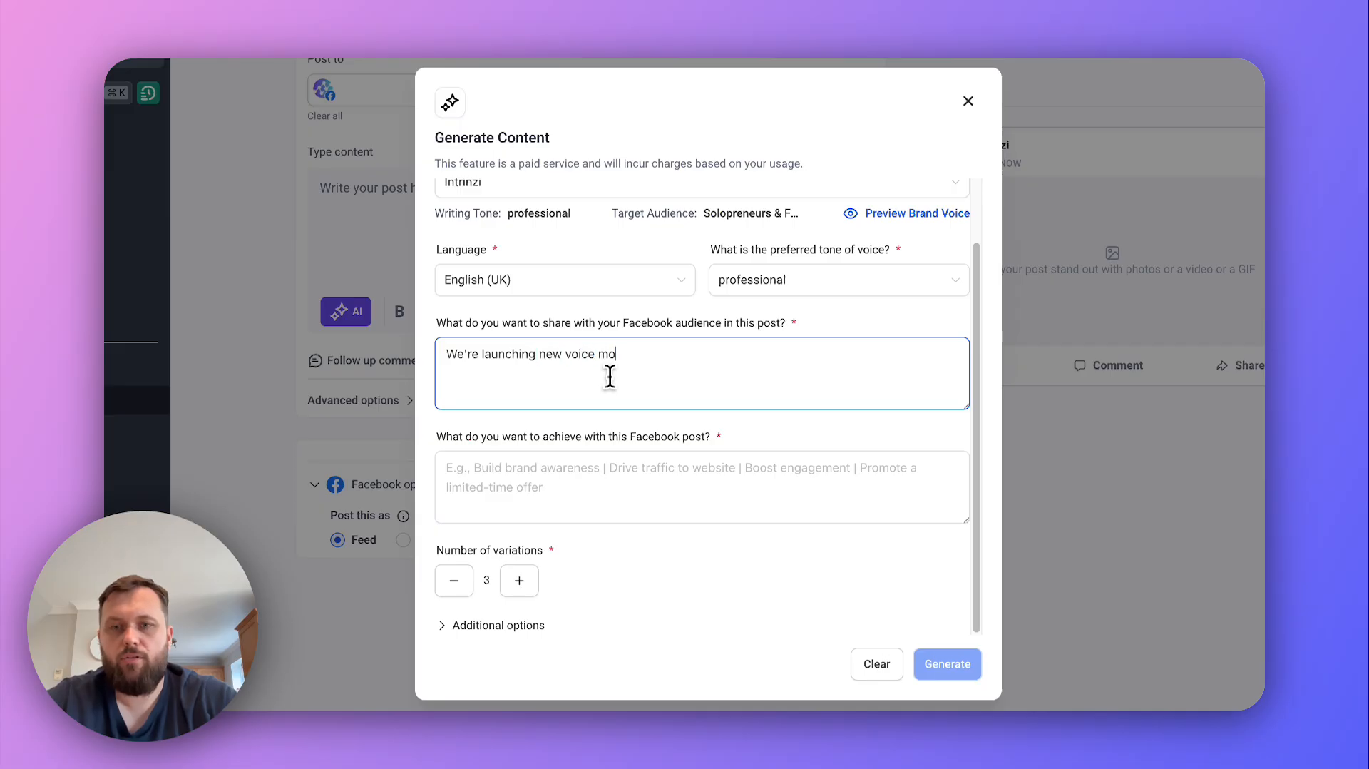
type("dels for our AI receptionists")
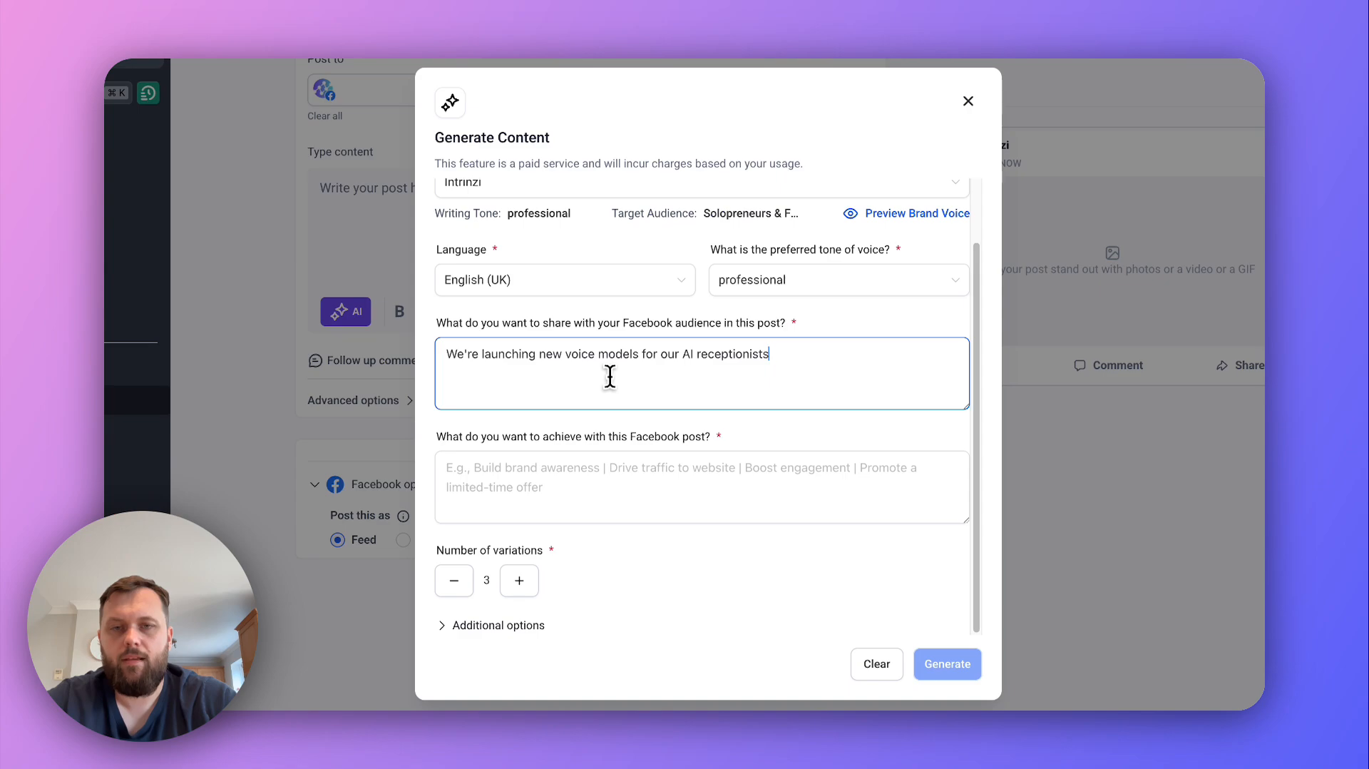
type(" and want to share these")
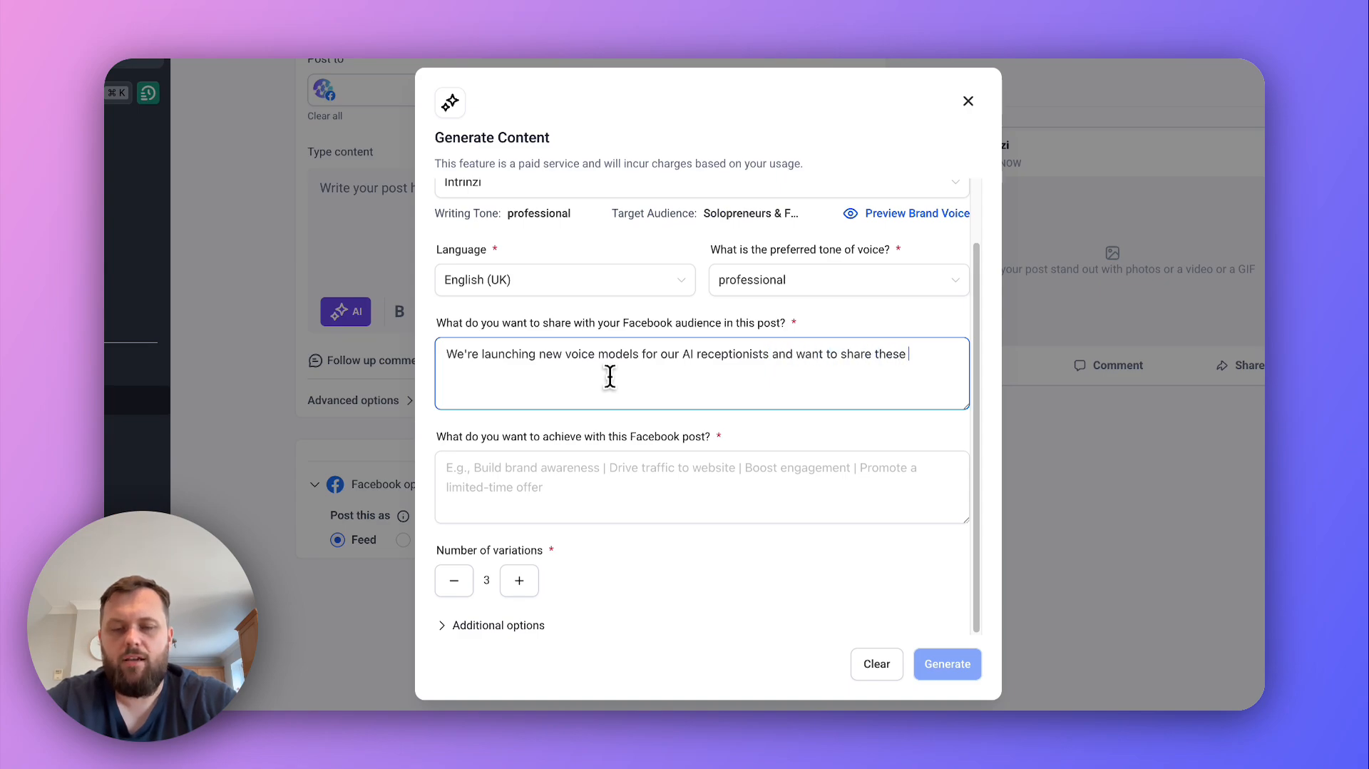
key("BackSpace")
key("BackSpace")
key("BackSpace")
key("BackSpace")
key("BackSpace")
key("BackSpace")
type("this new ")
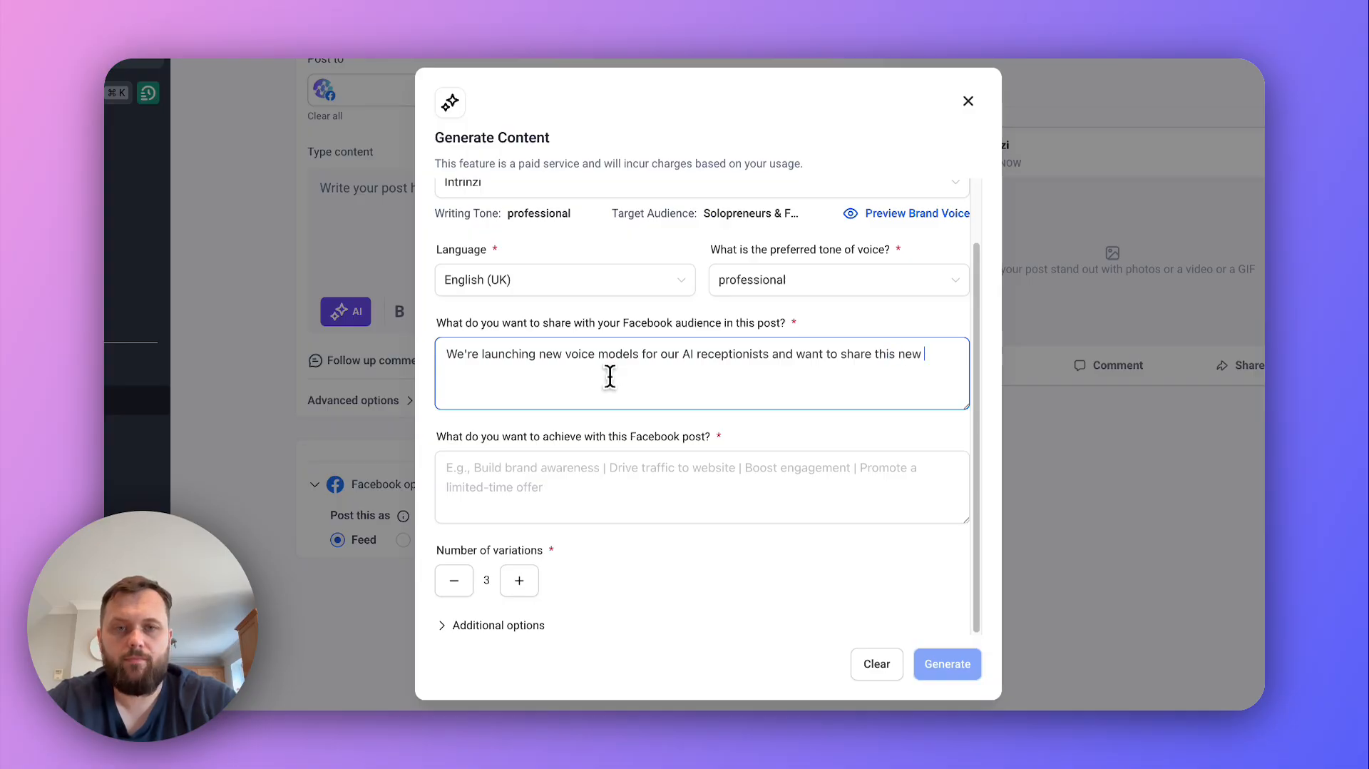
type("news with our aud")
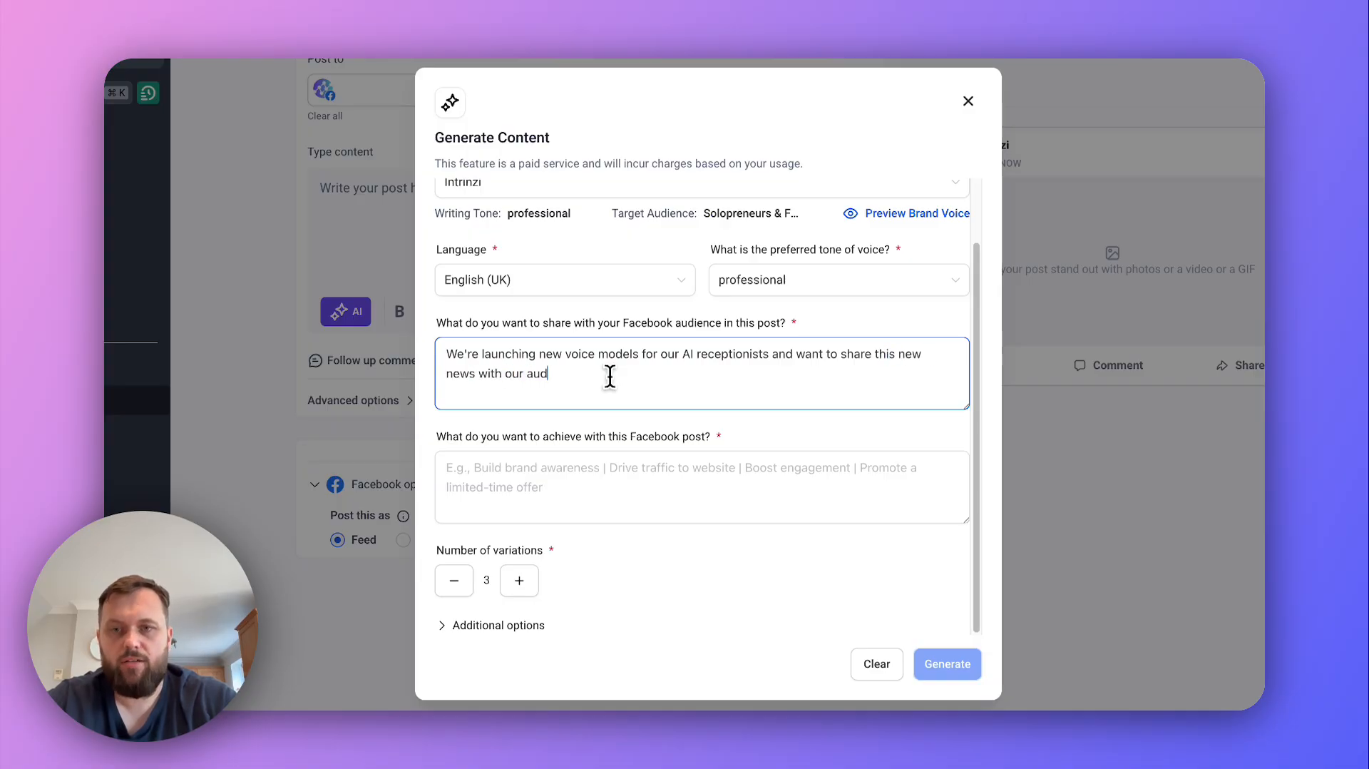
type("ience.")
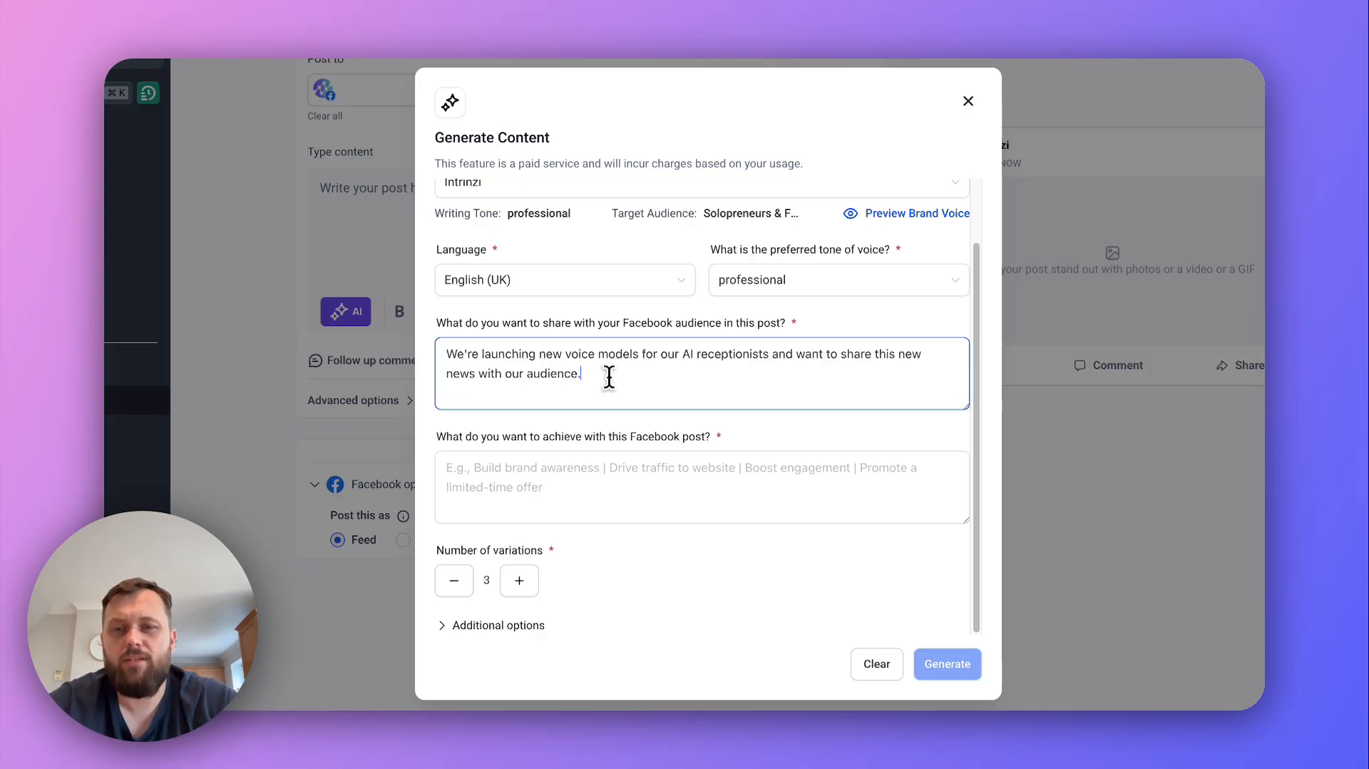
Step: Enter the post's goal as "We want people to book a demo wit Intrinzi to view these new optimised models."
left_click(519, 469)
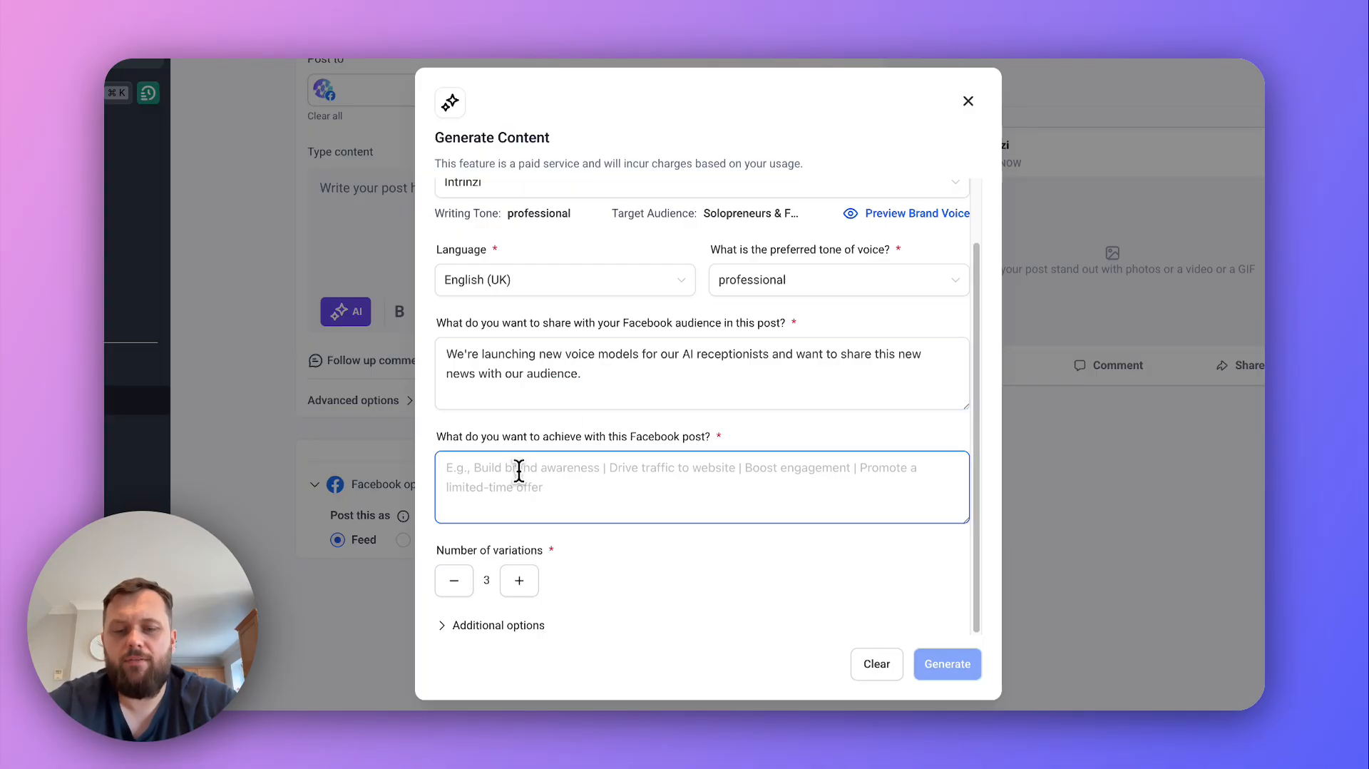
type("We want people")
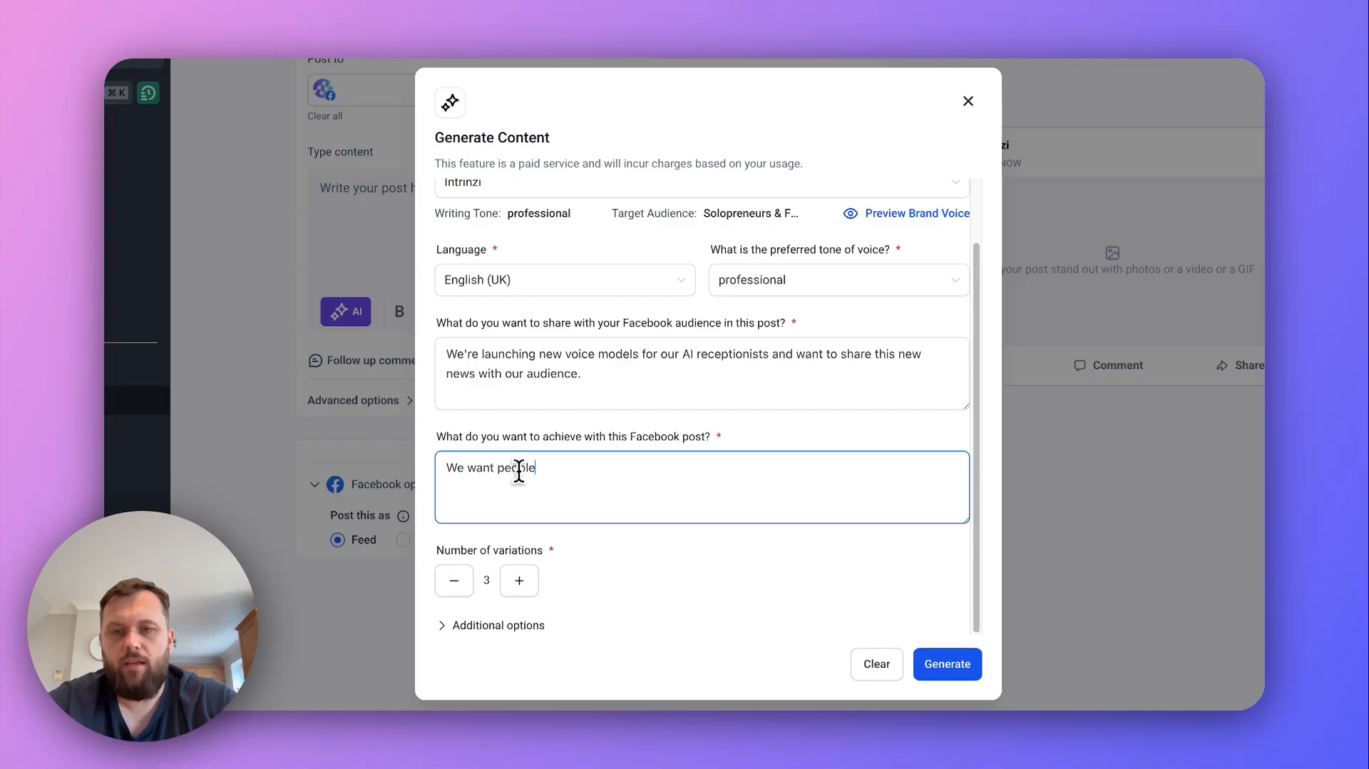
type(" to book a dem")
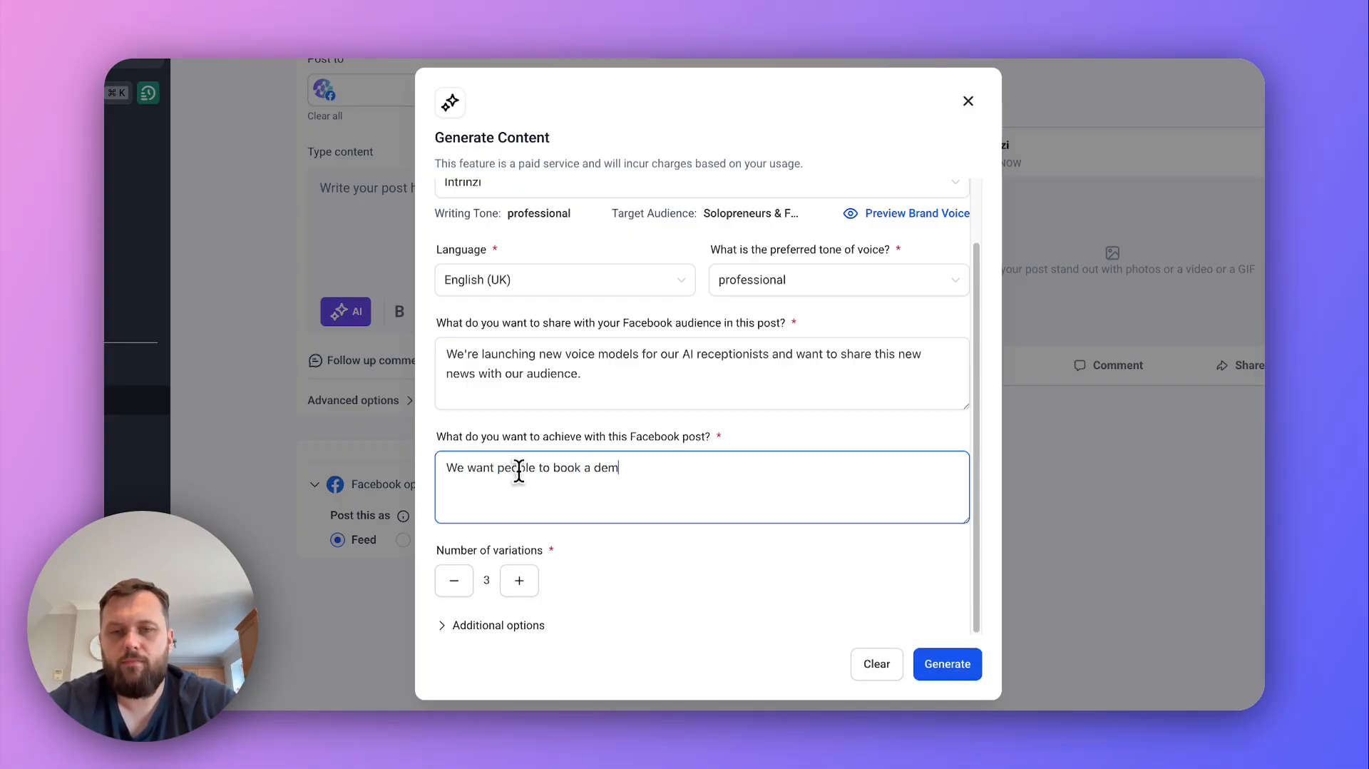
type("o wit Intrinzi to")
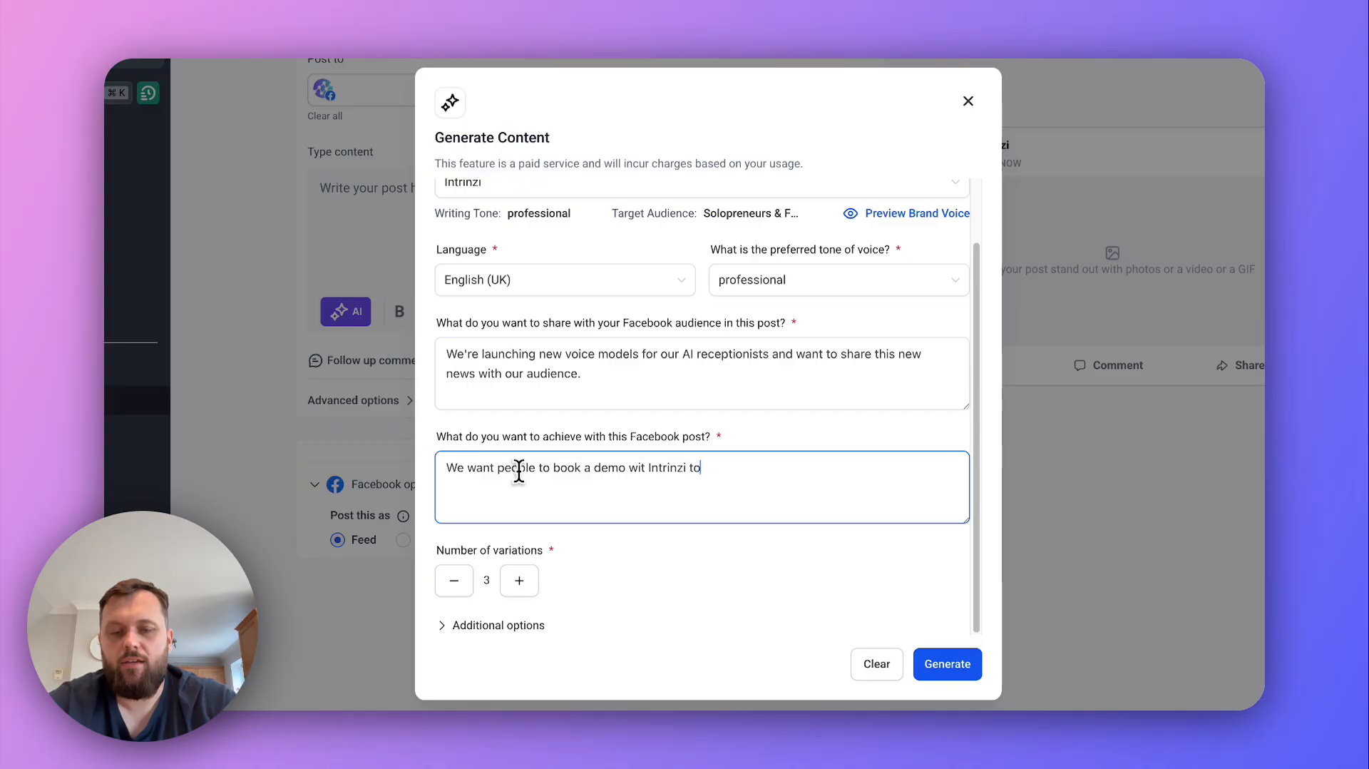
type(" view these new o")
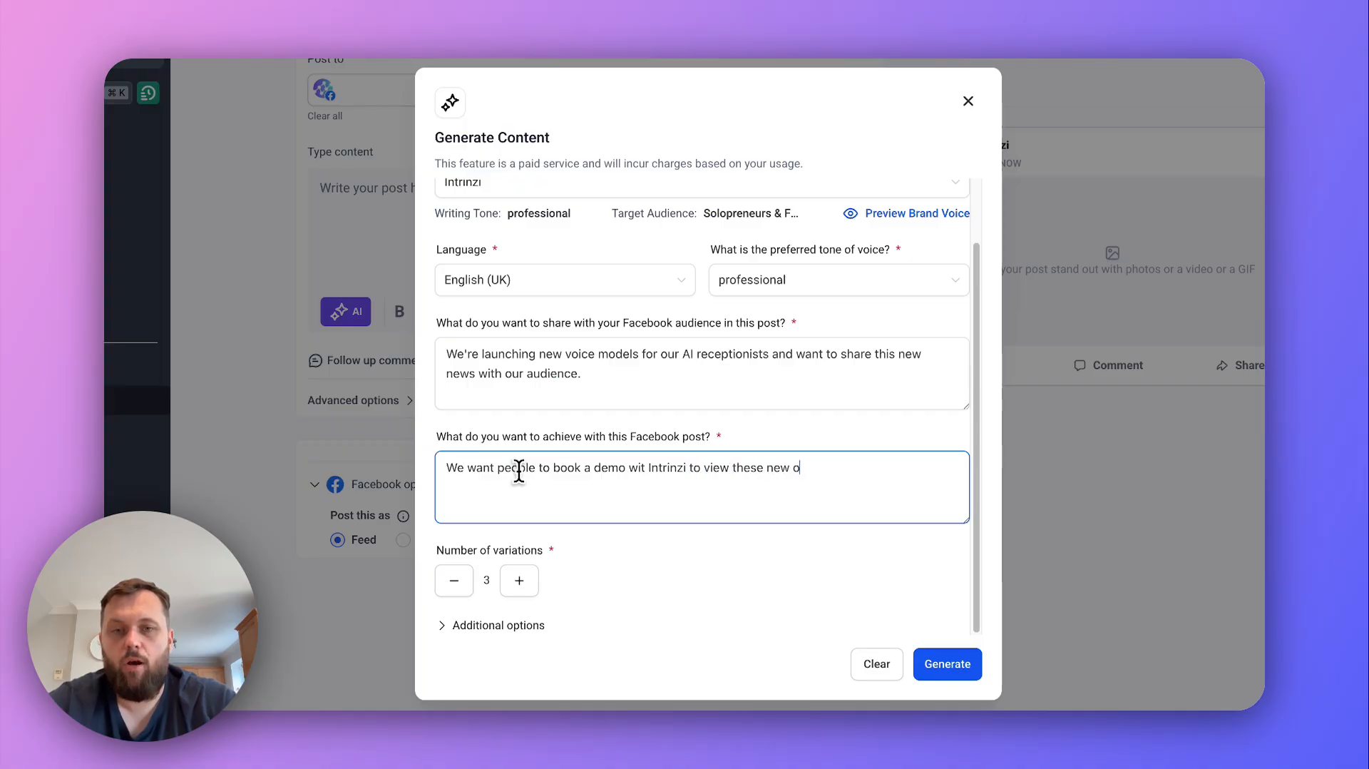
type("ptimised models")
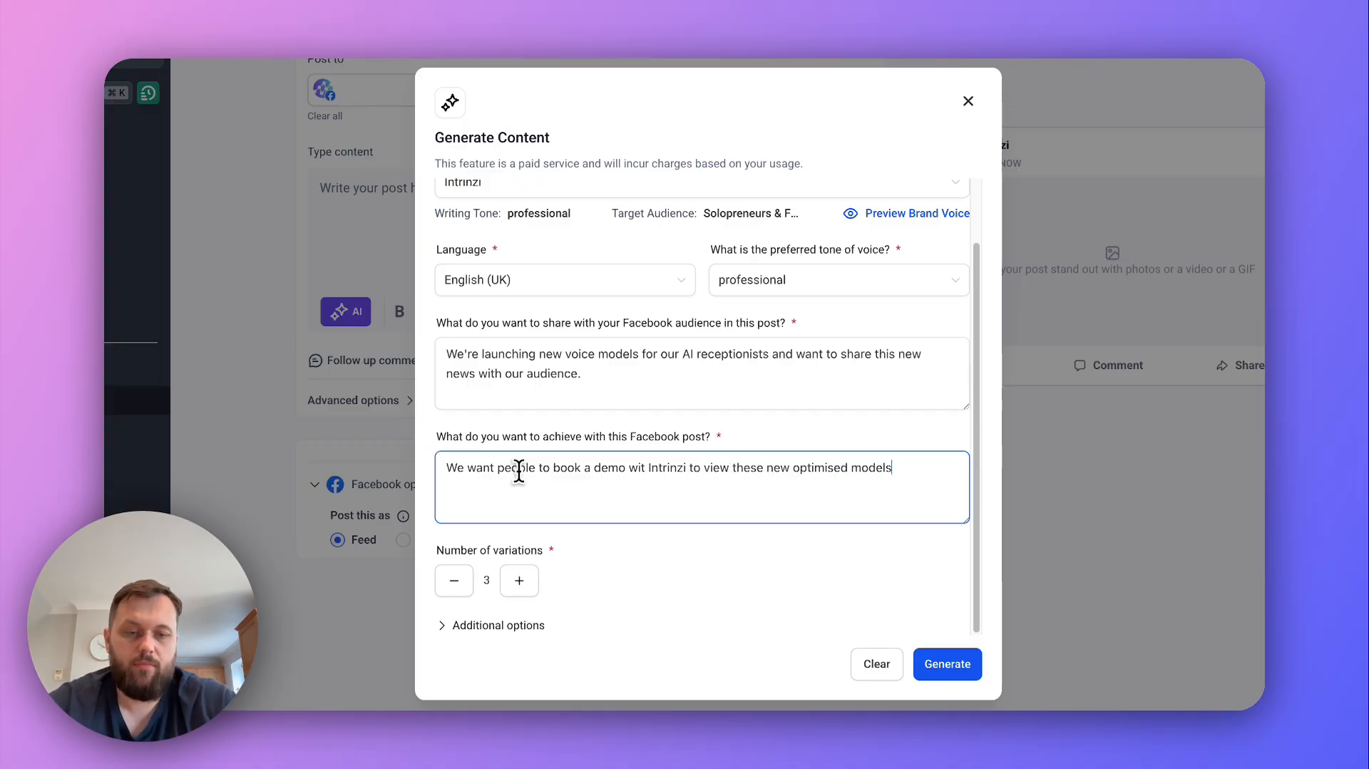
type(".")
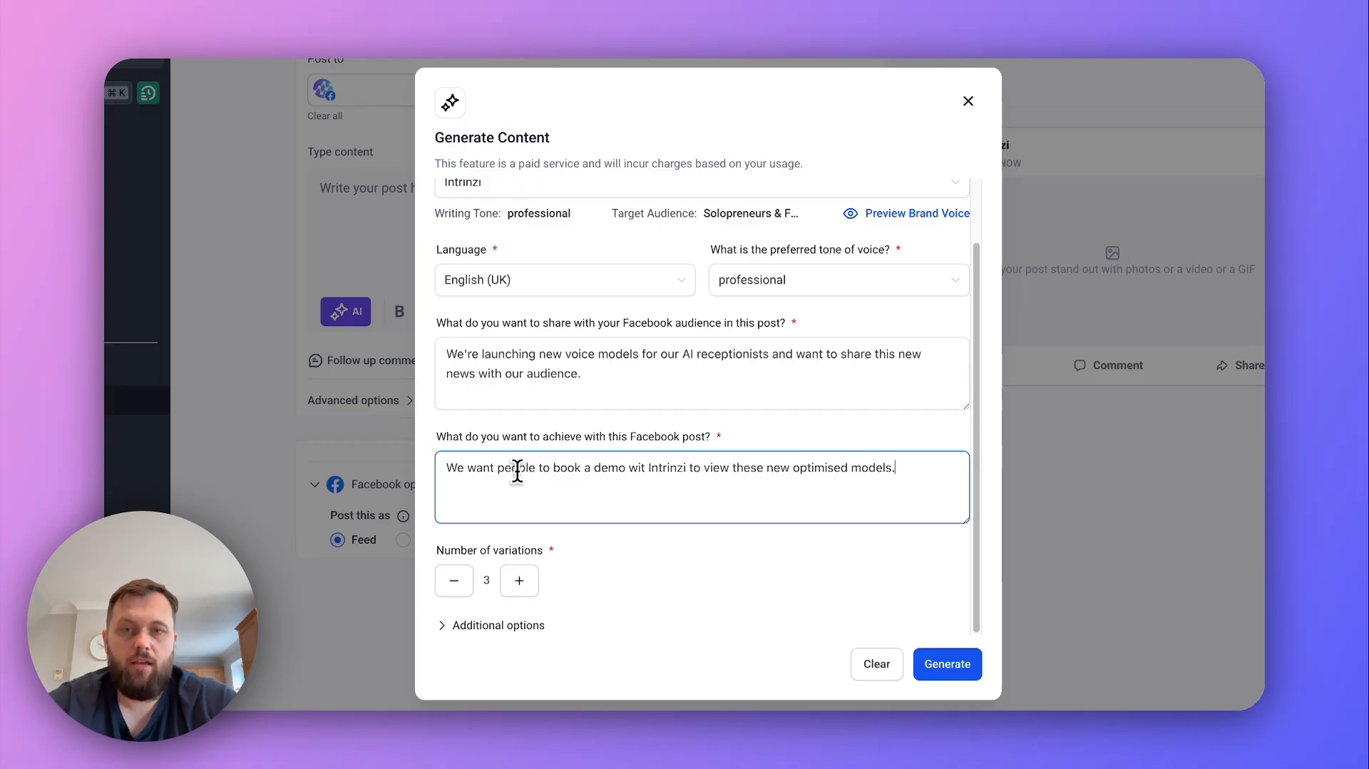
Step: Review the additional options for reader action, target audience and extra details, and generate the post content with the brand voice settings kept
left_click(519, 626)
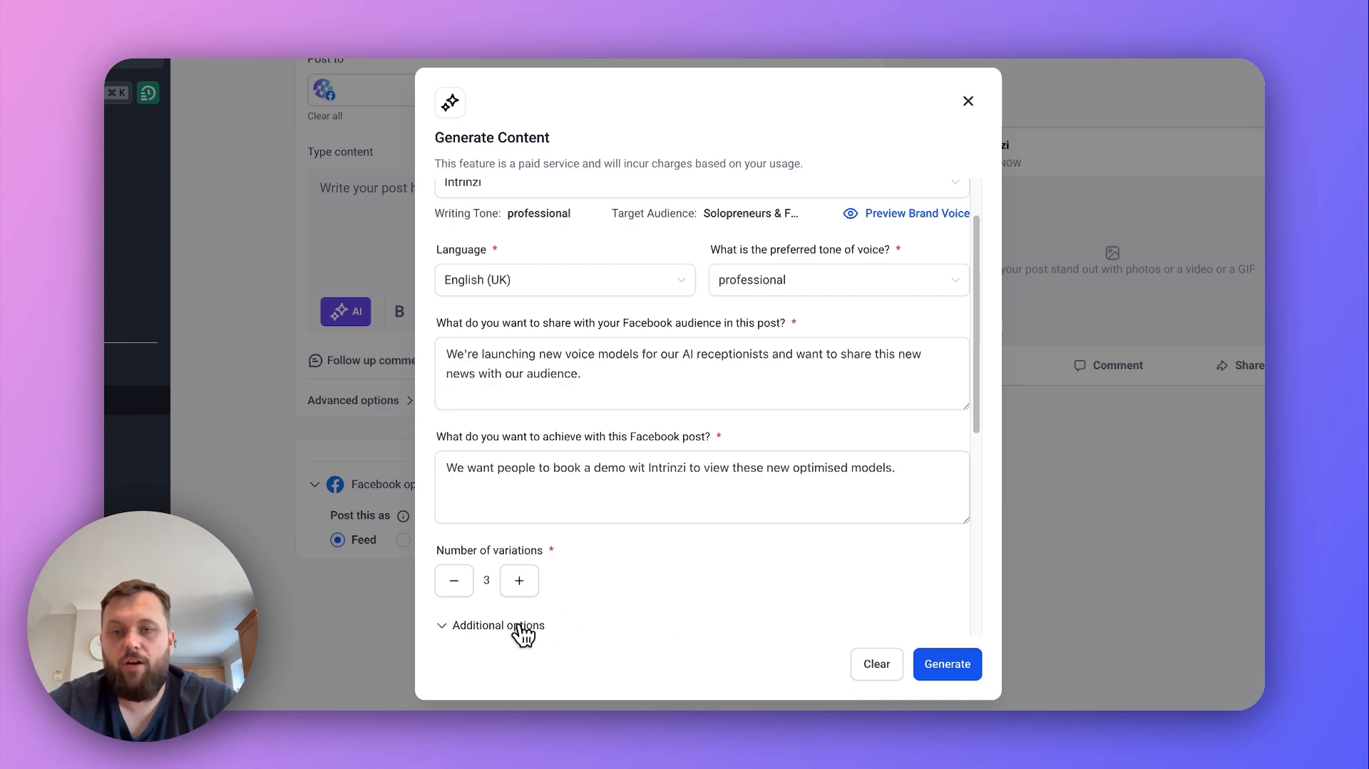
scroll(612, 567, "down", 5)
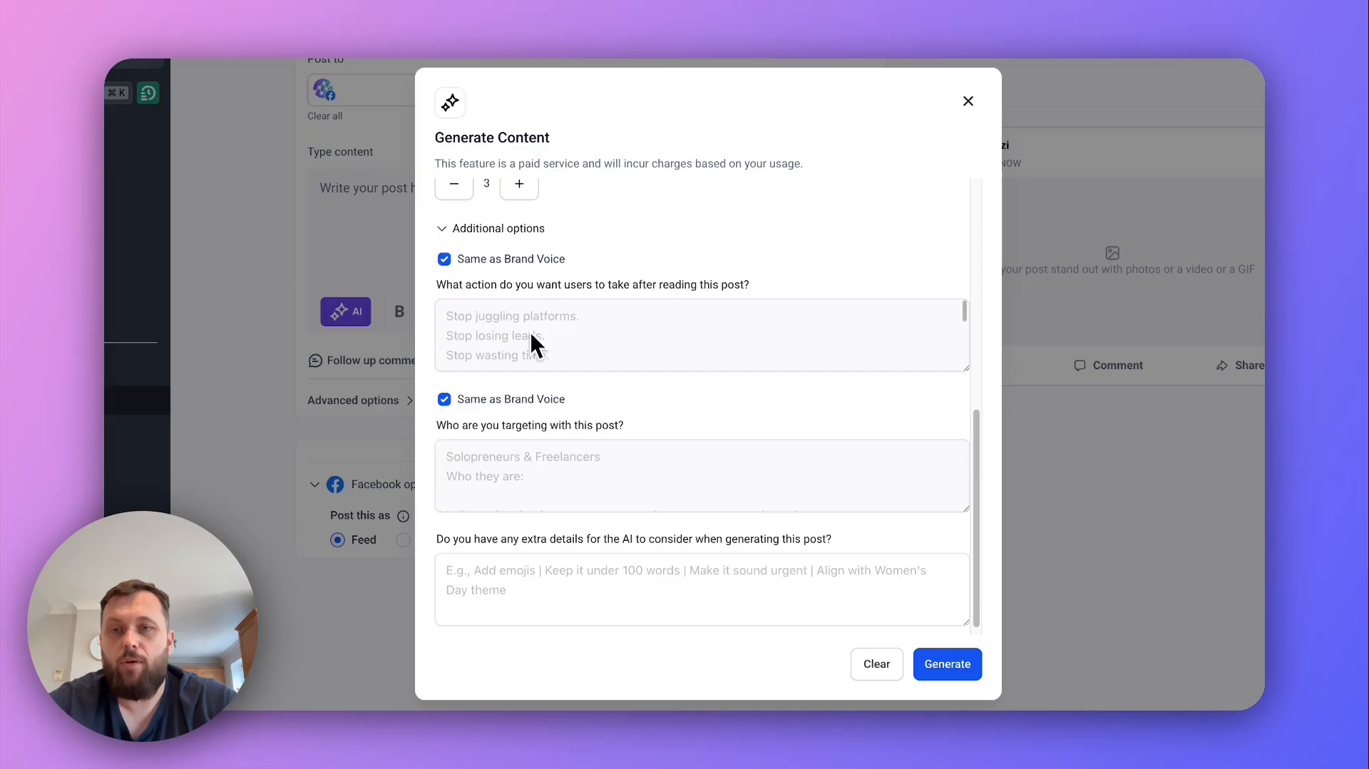
scroll(504, 344, "down", 3)
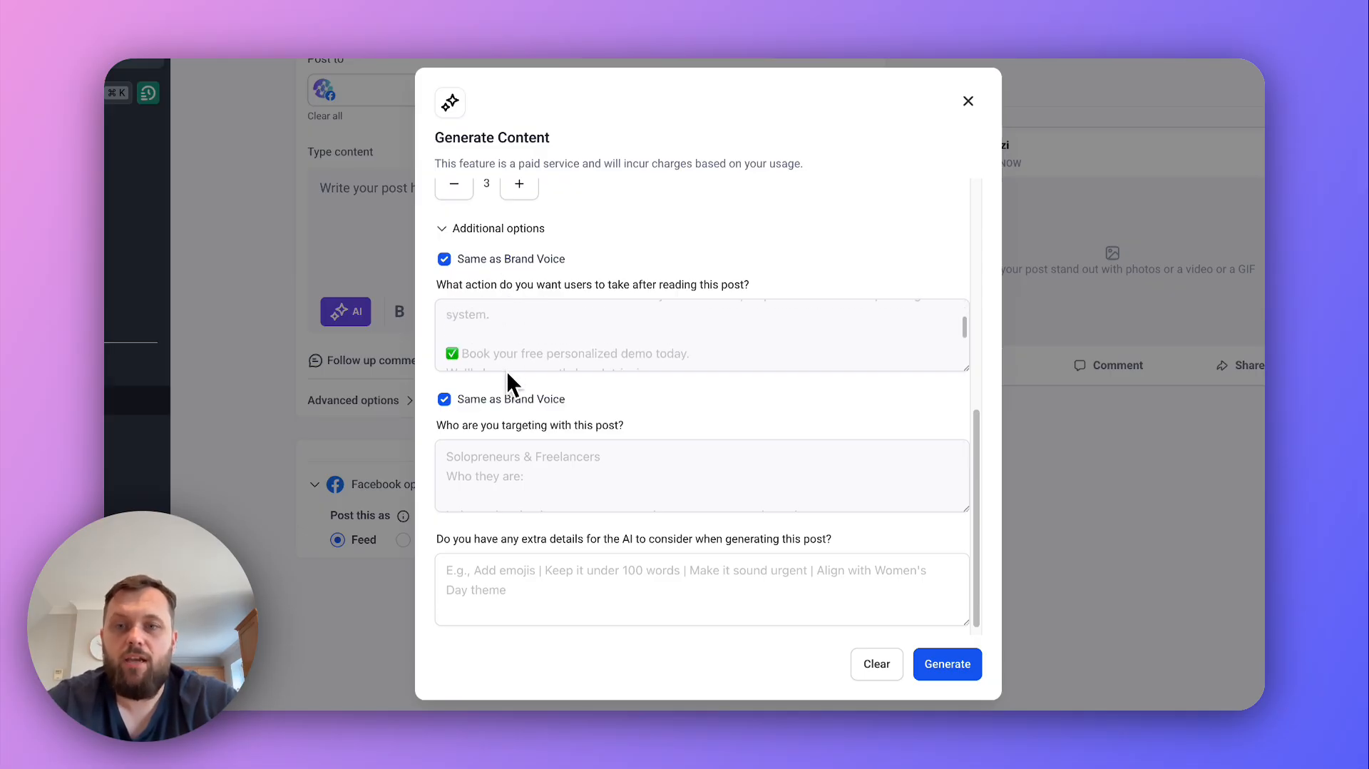
left_click(547, 580)
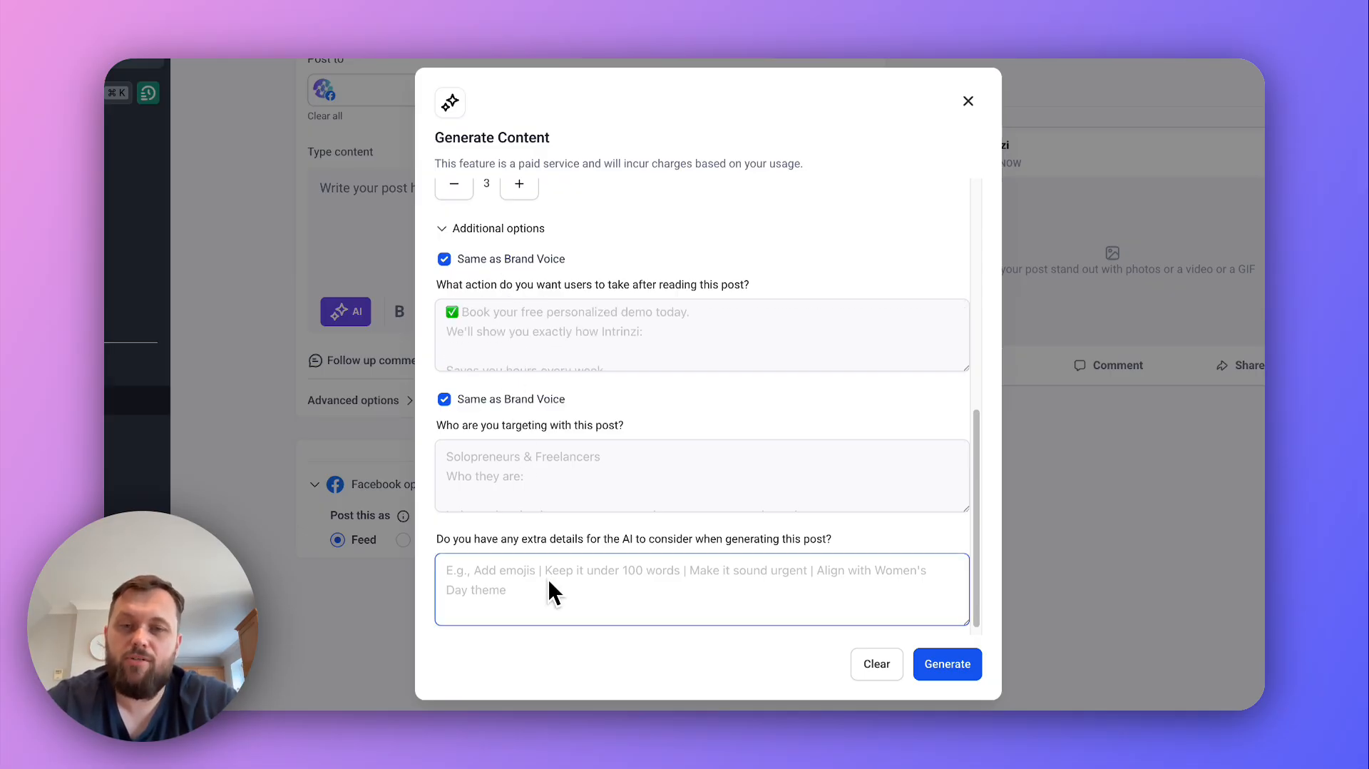
scroll(653, 486, "up", 10)
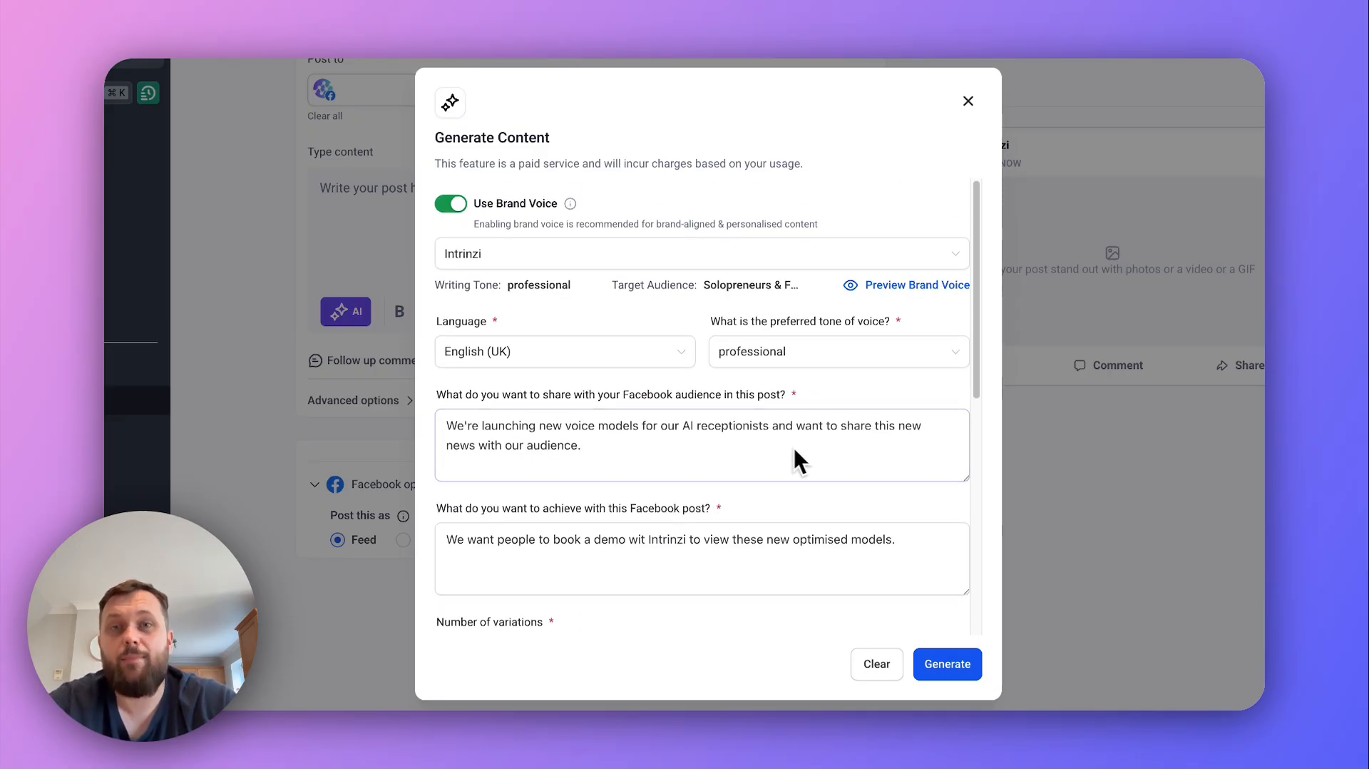
scroll(673, 472, "down", 2)
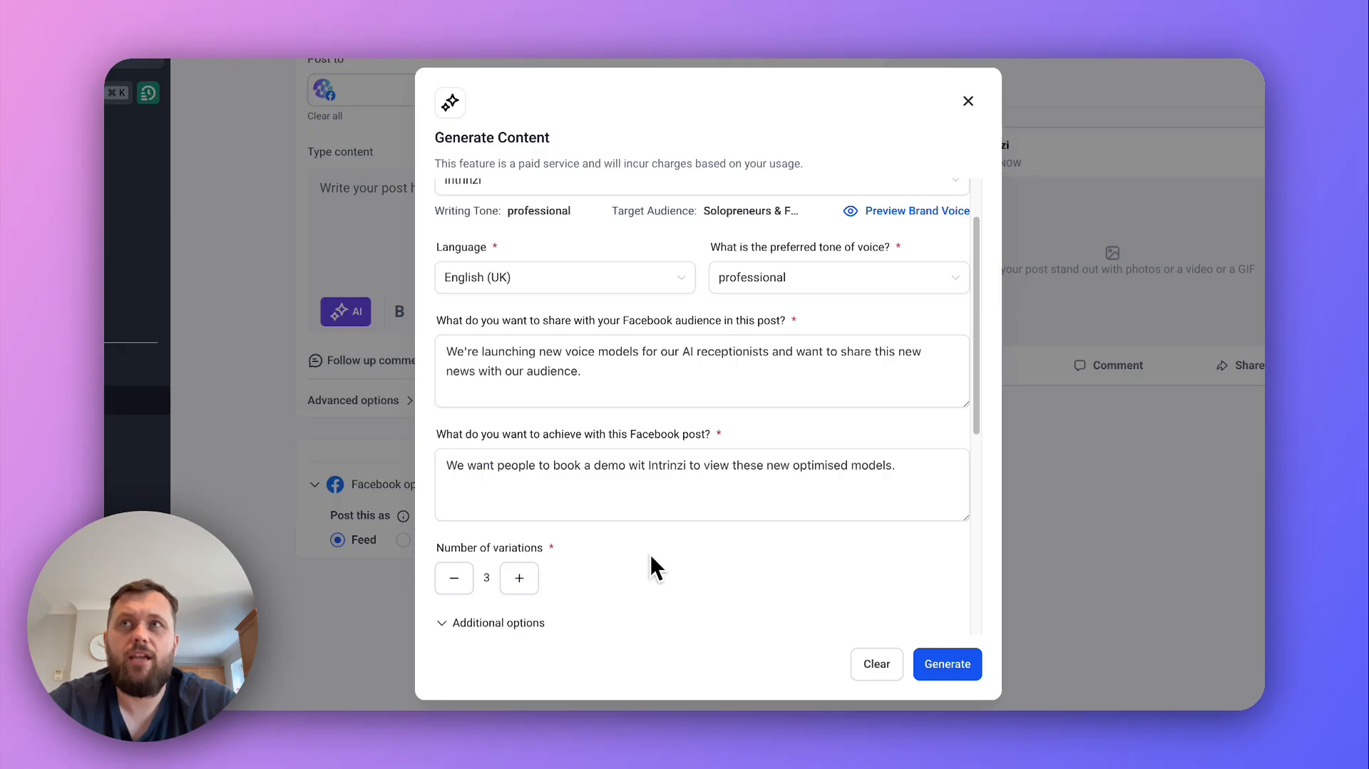
left_click(935, 667)
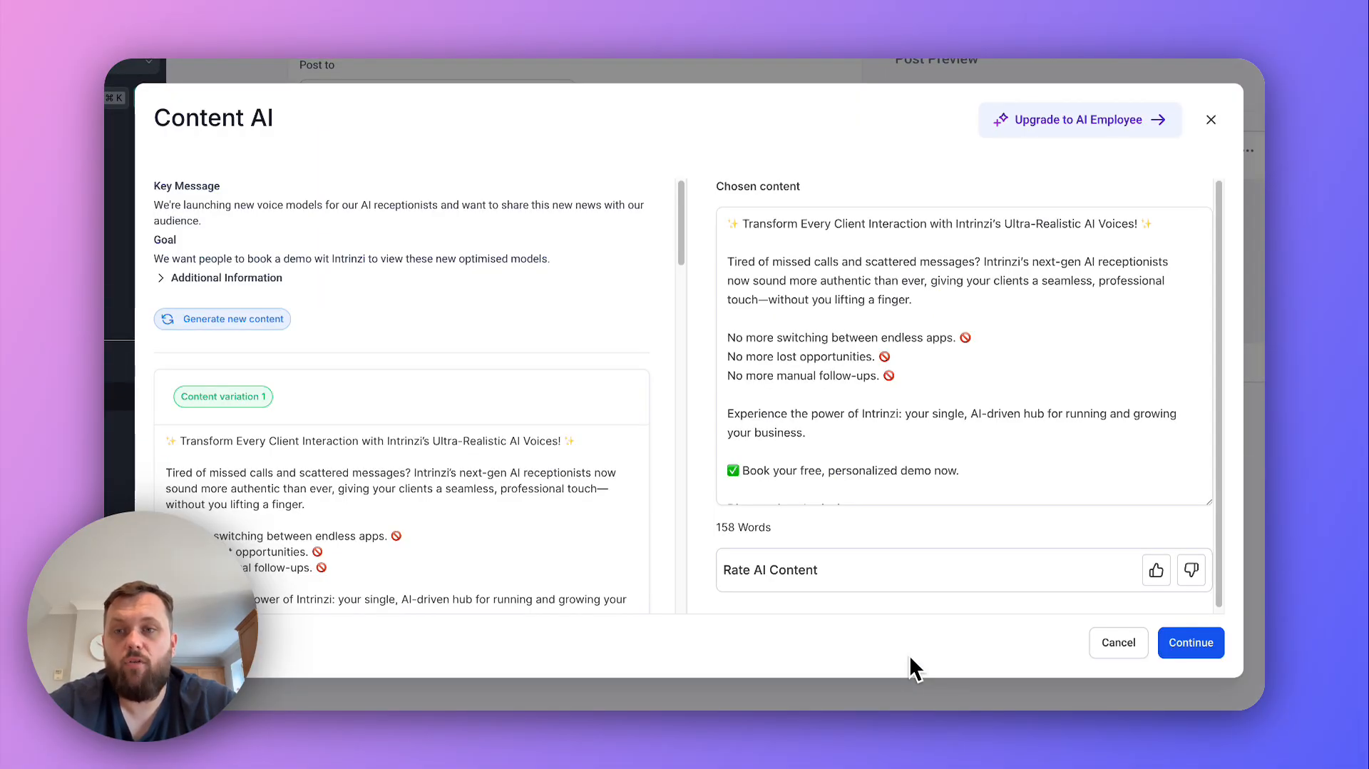
Step: Compare the generated content variations and read the chosen content through to its demo link and hashtags
scroll(460, 503, "down", 10)
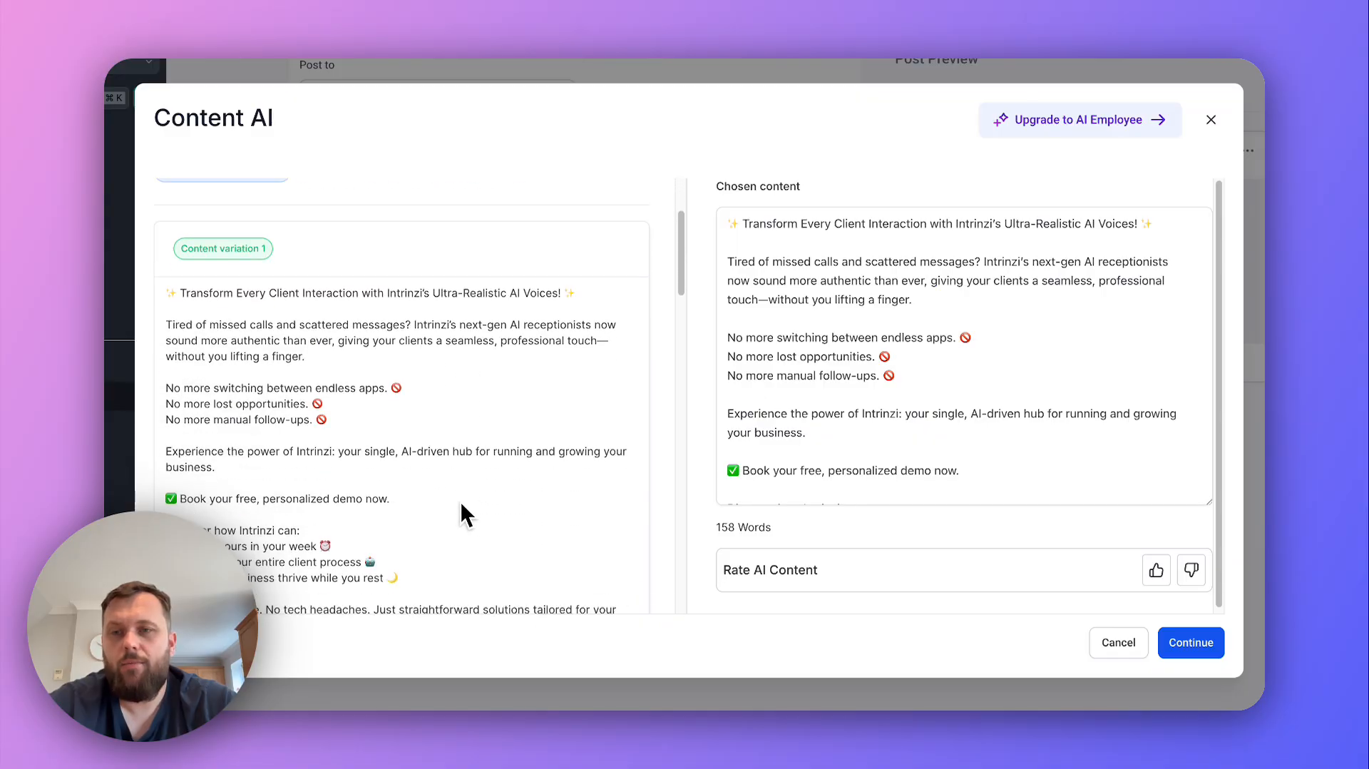
scroll(460, 502, "down", 15)
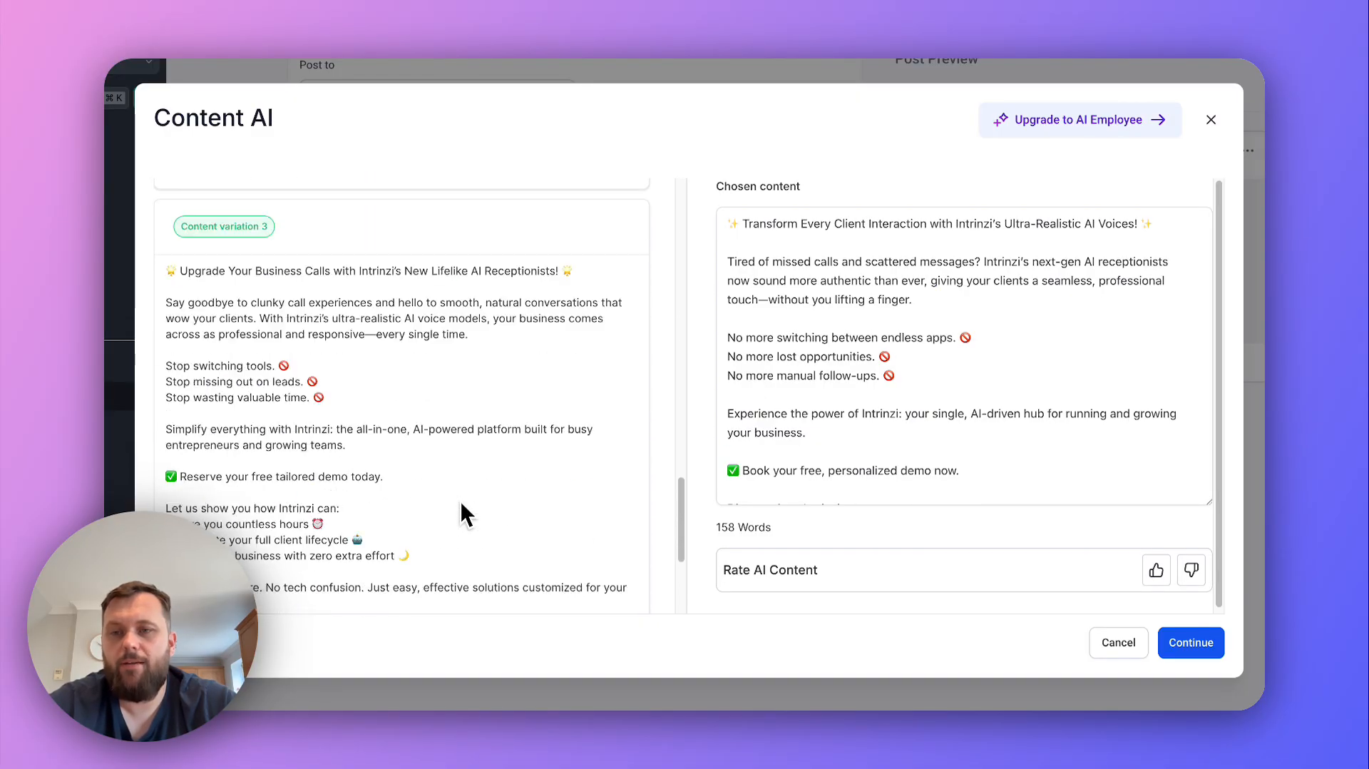
scroll(462, 503, "up", 20)
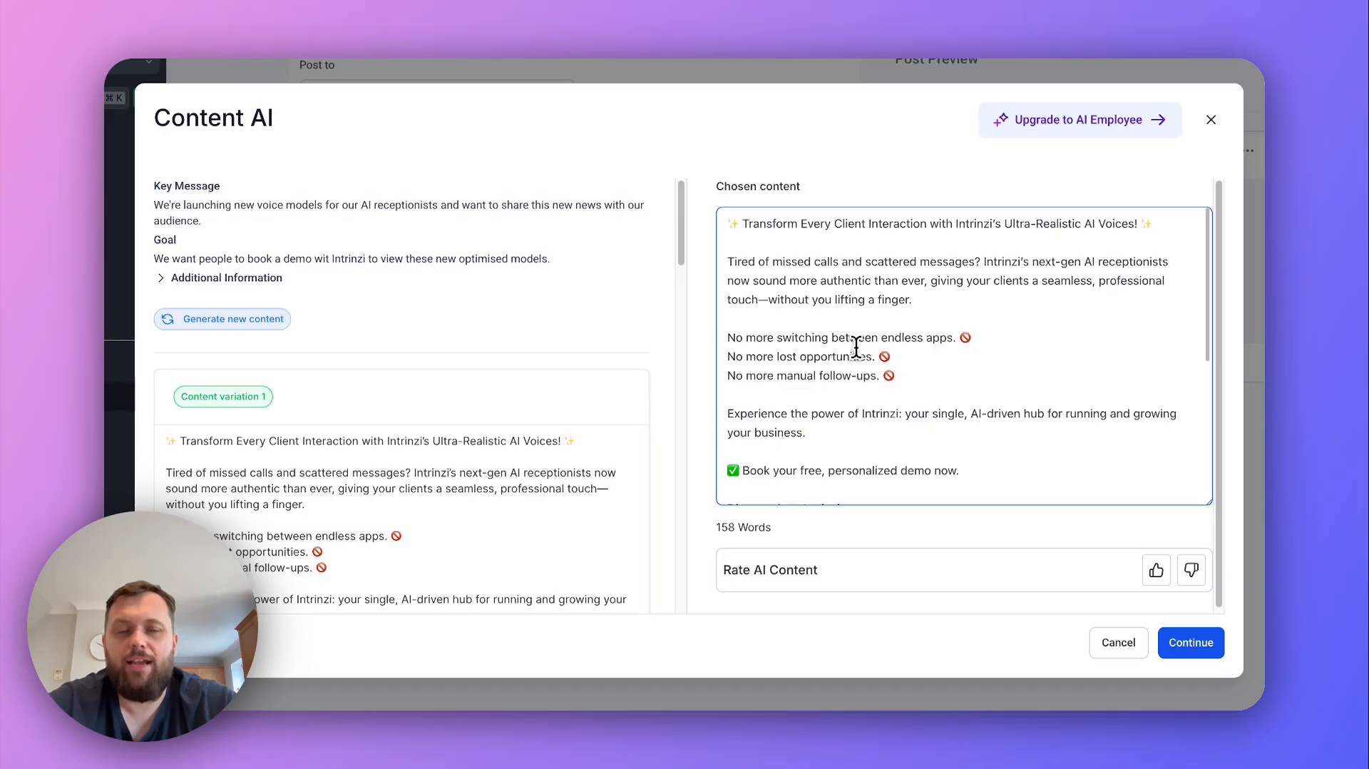
scroll(856, 347, "down", 3)
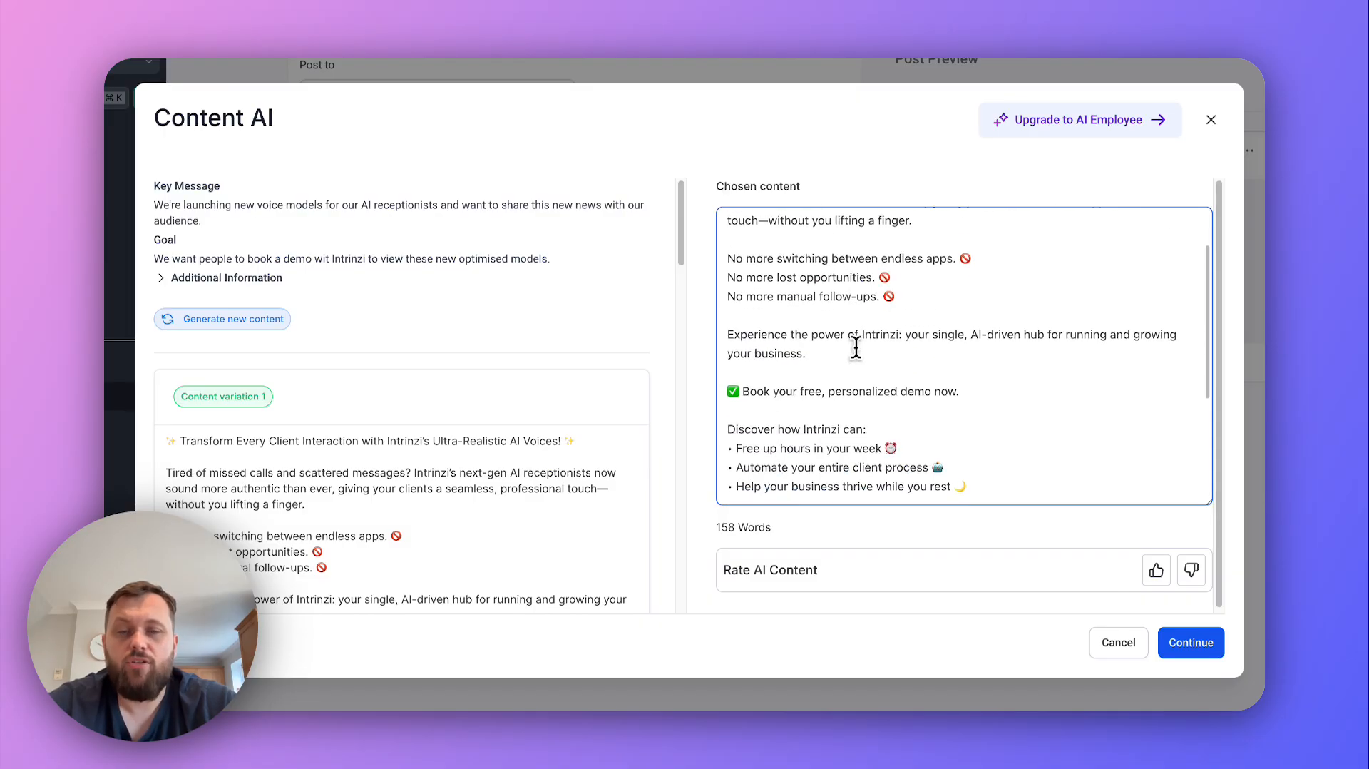
scroll(855, 347, "down", 5)
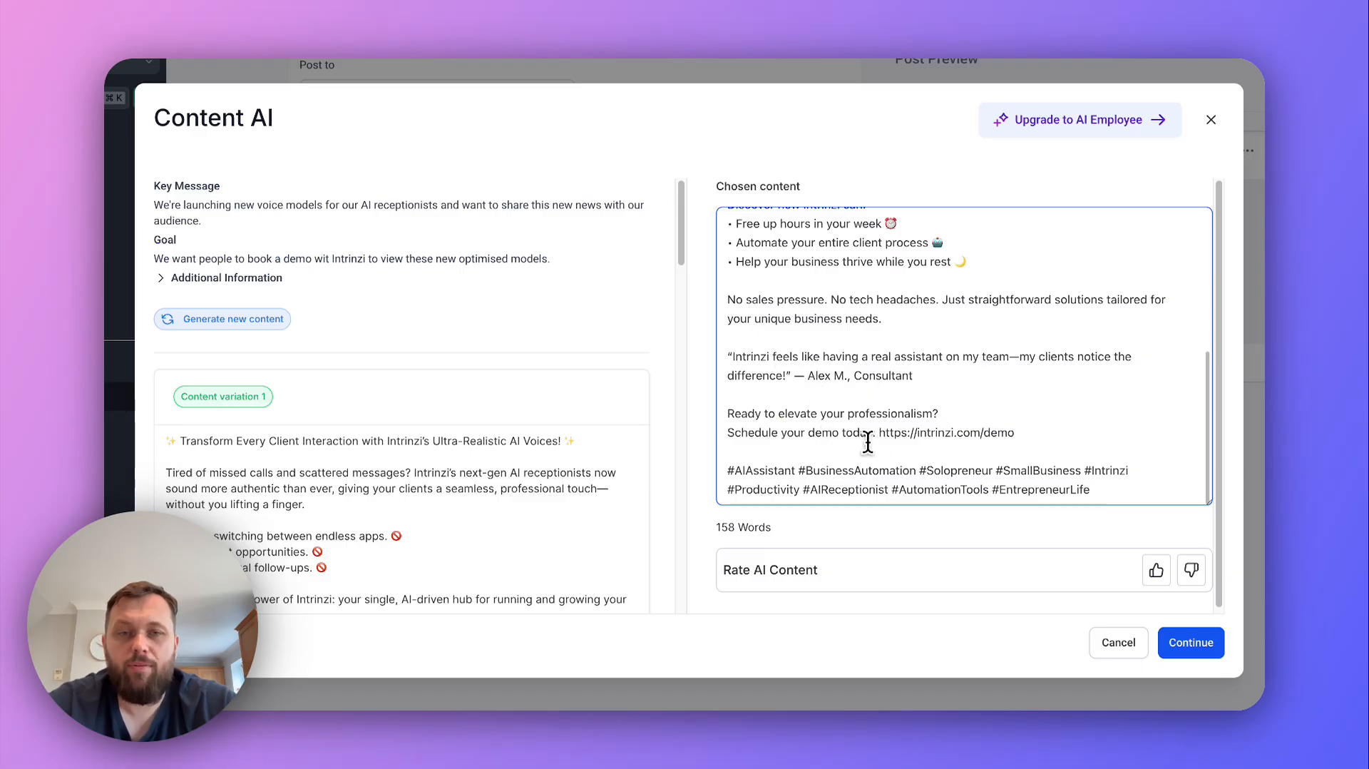
Step: Check the demo link in the chosen content and insert that content into the post
left_click_drag(879, 433, 1121, 429)
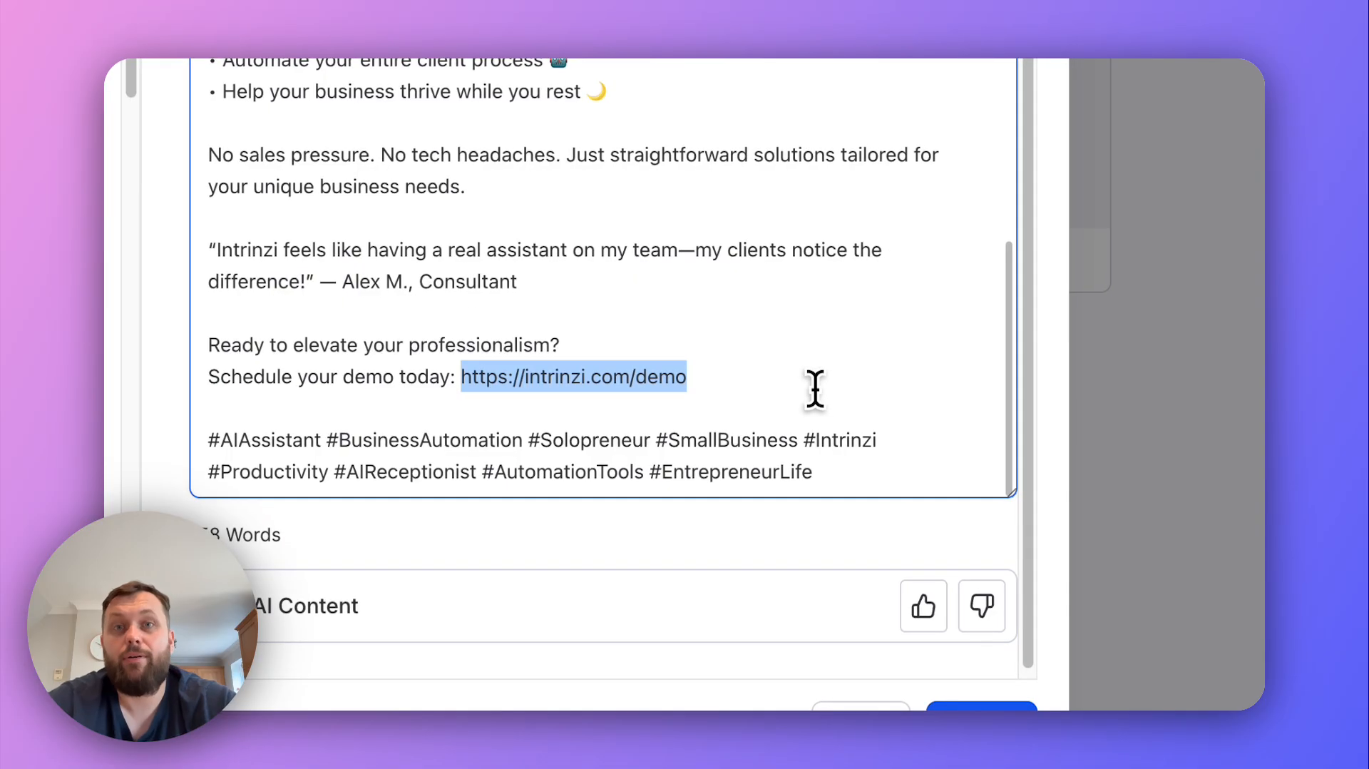
left_click(815, 389)
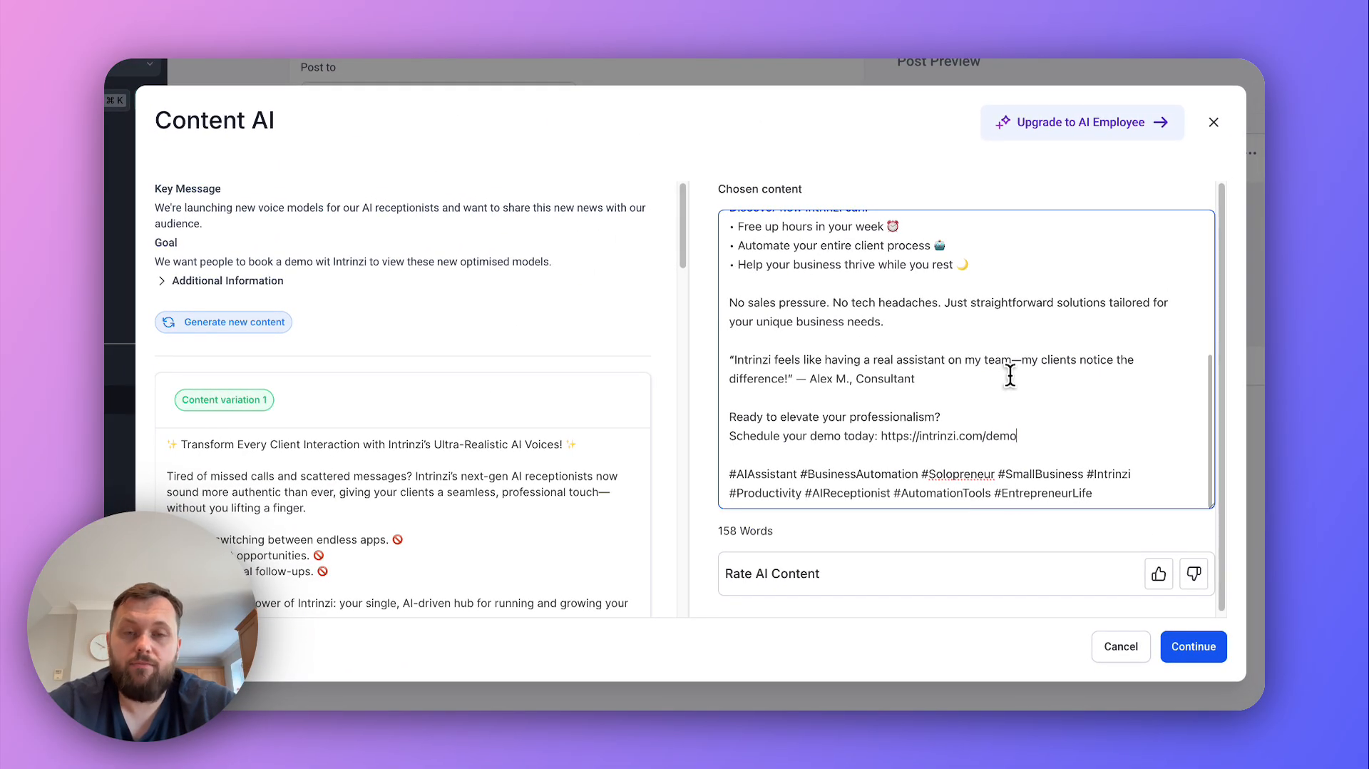
scroll(1010, 367, "up", 5)
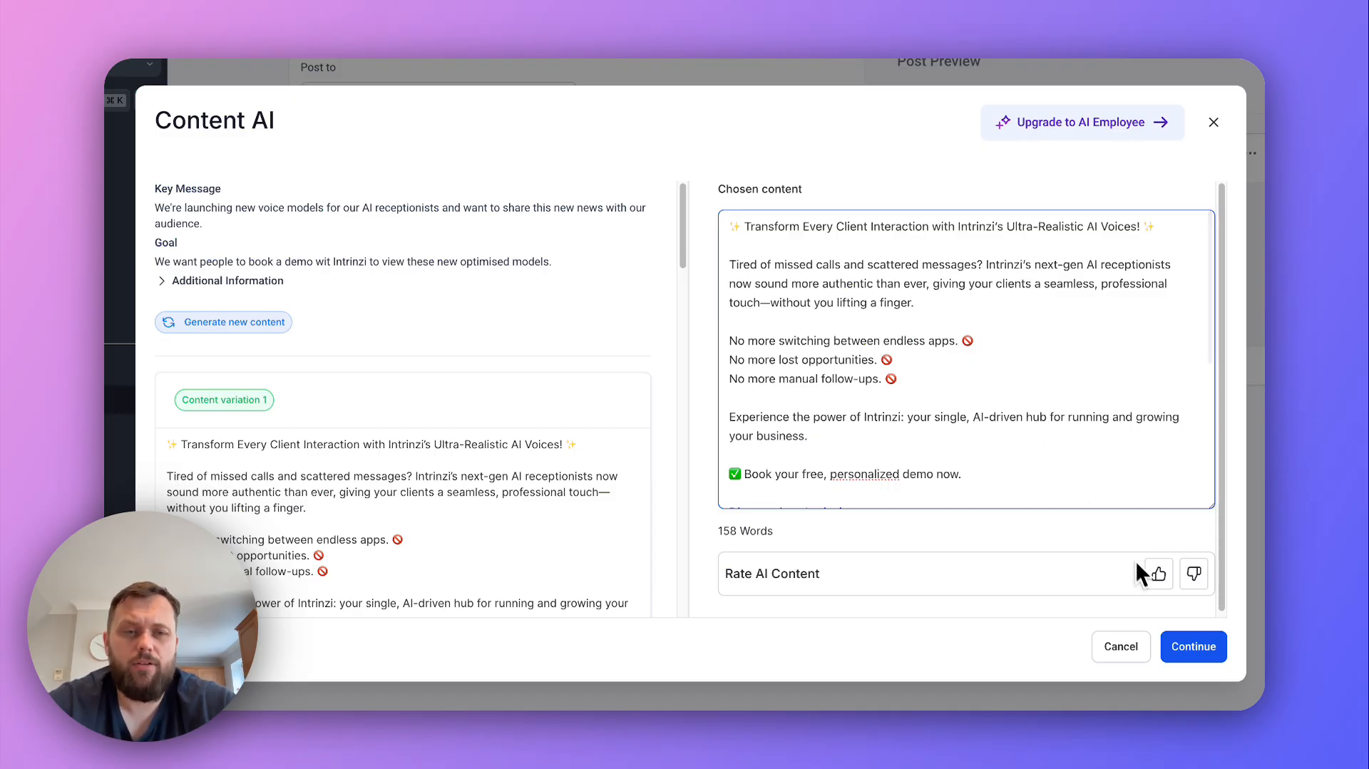
left_click(1194, 648)
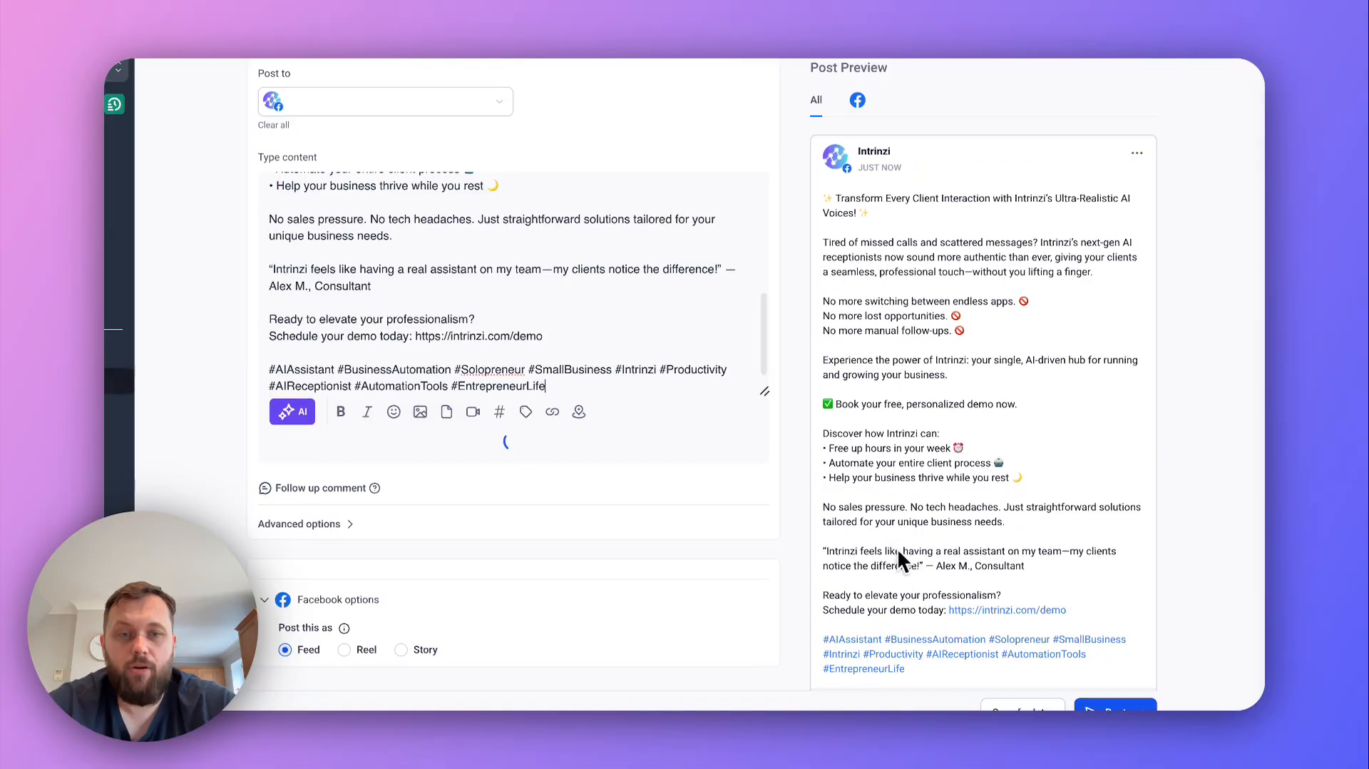
Step: Review the full post preview and remove the demo page's link preview card from the post
scroll(899, 553, "down", 3)
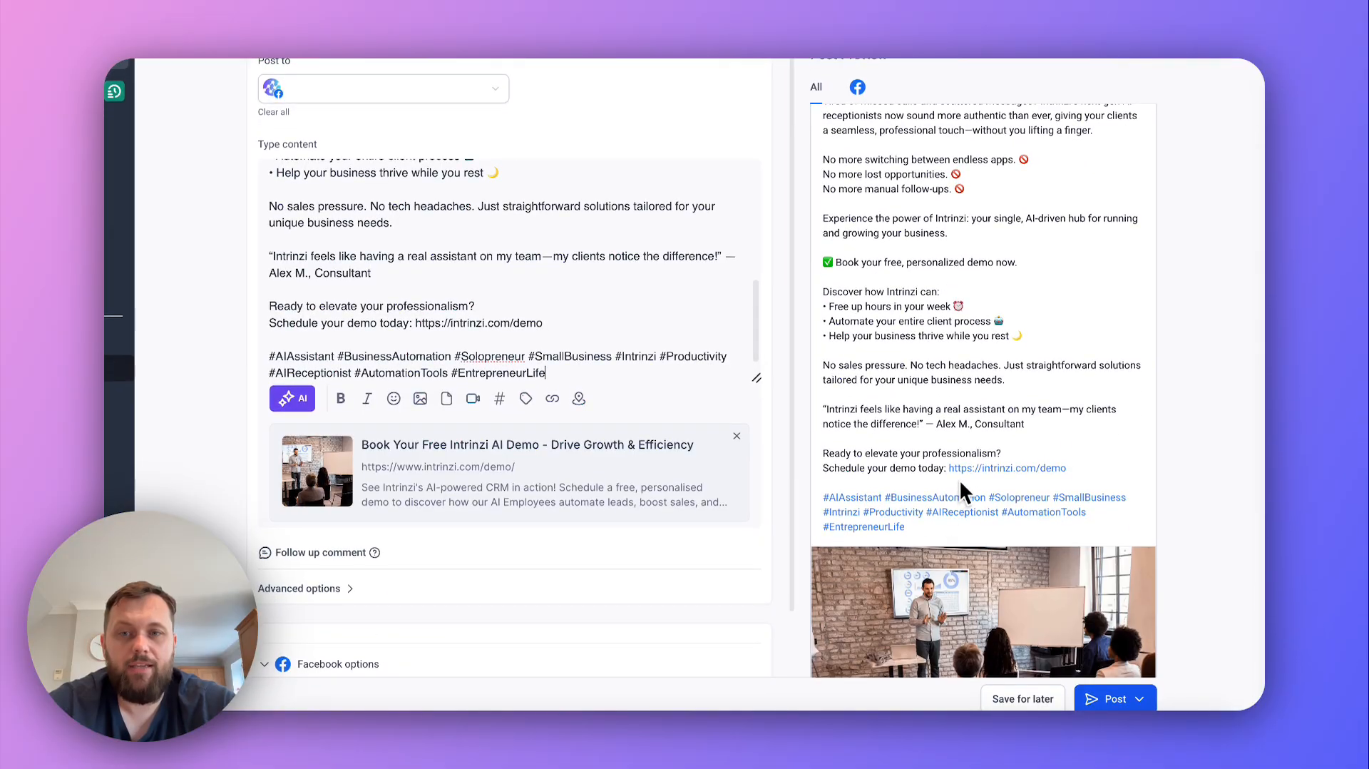
scroll(959, 488, "down", 2)
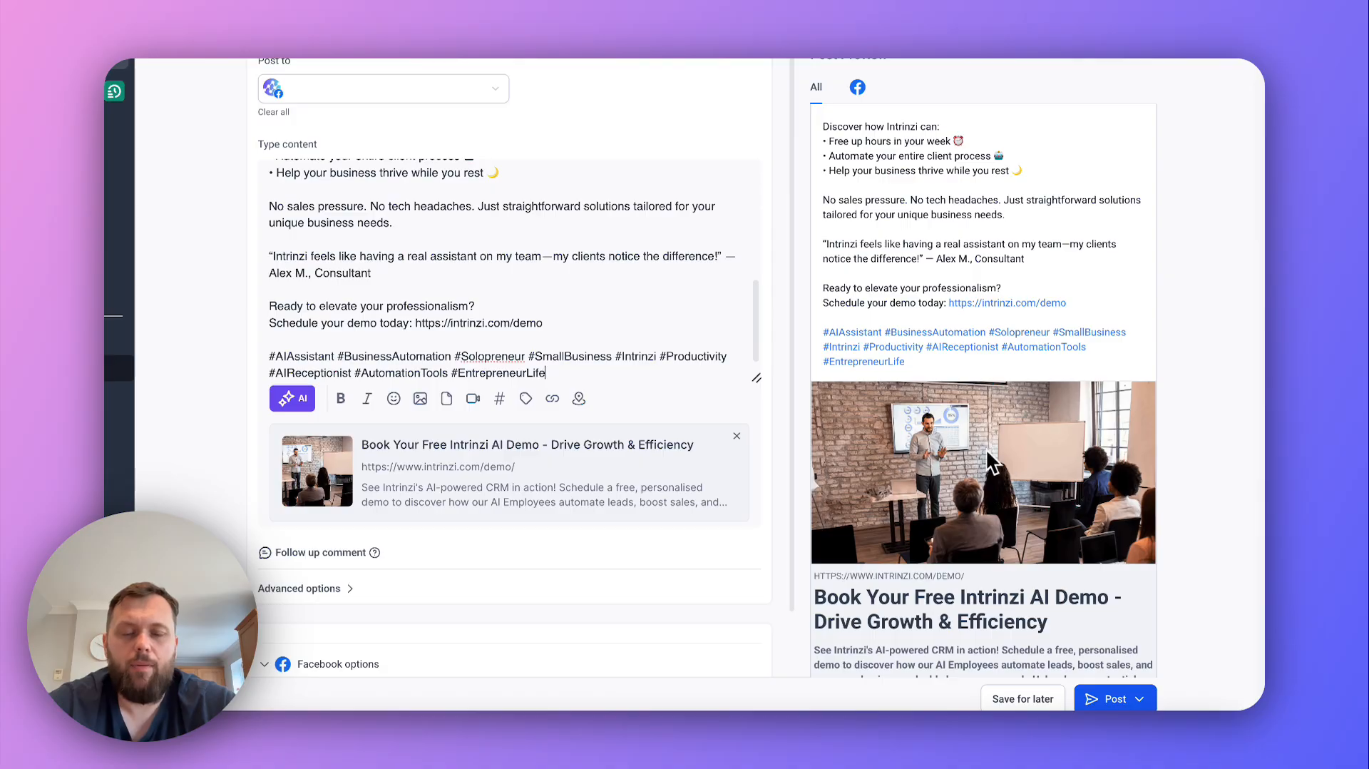
scroll(1012, 471, "down", 1)
scroll(1012, 471, "up", 5)
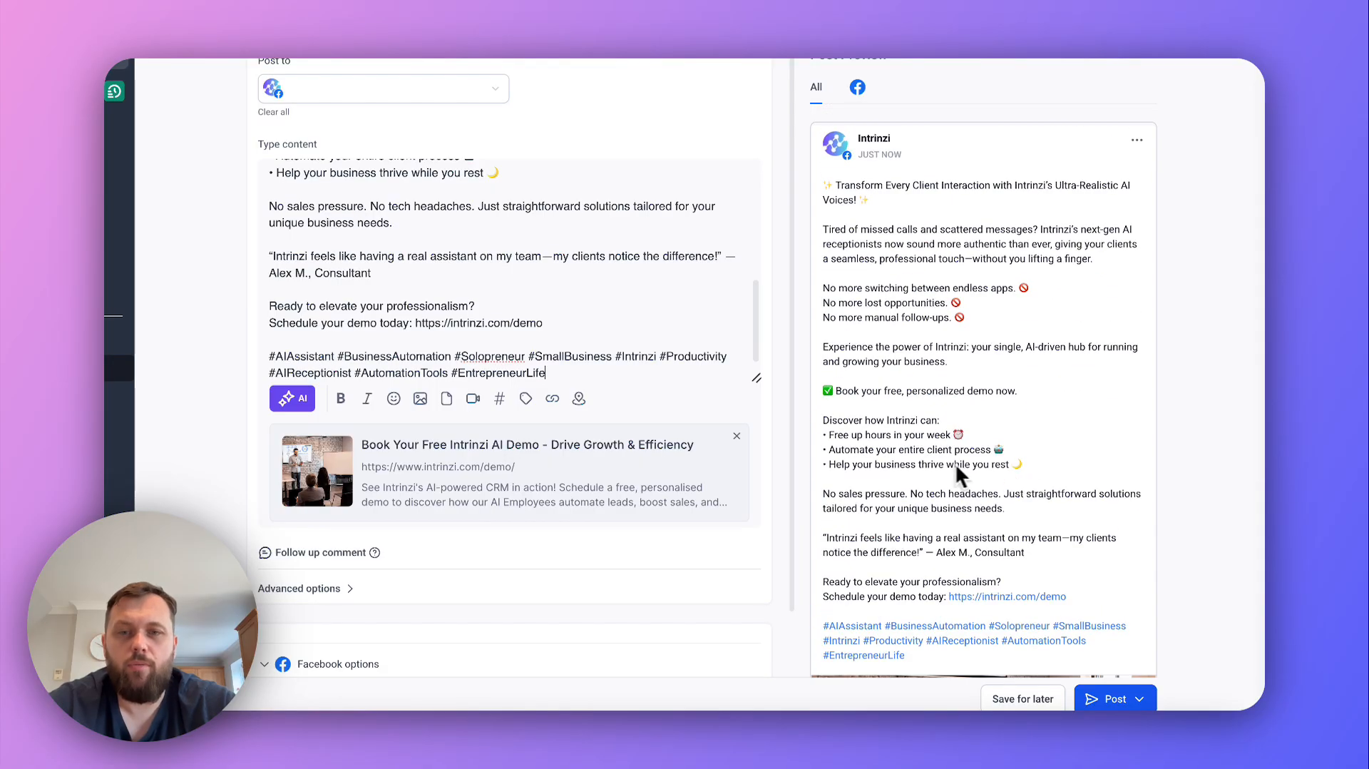
left_click(737, 436)
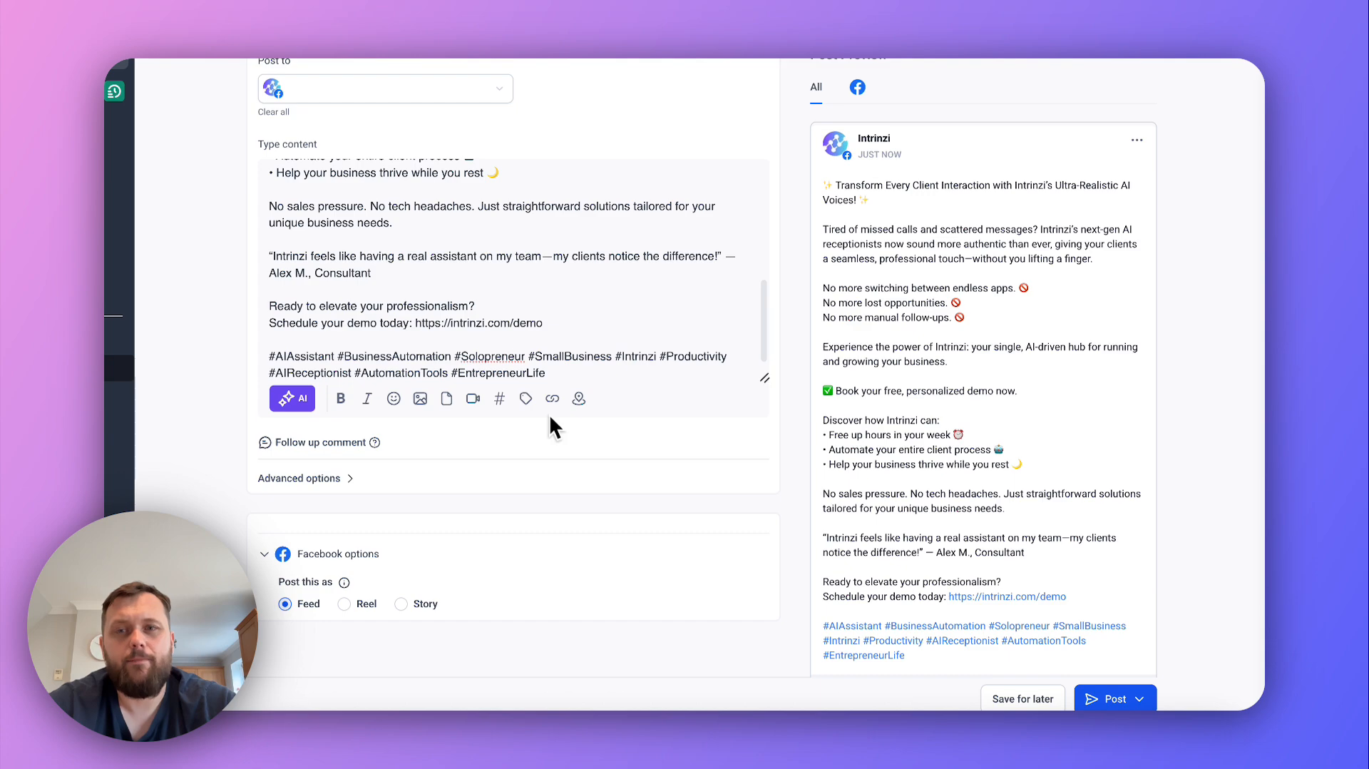
Step: Look over the AI writing options available for the post text, leaving the text as it is
left_click(305, 398)
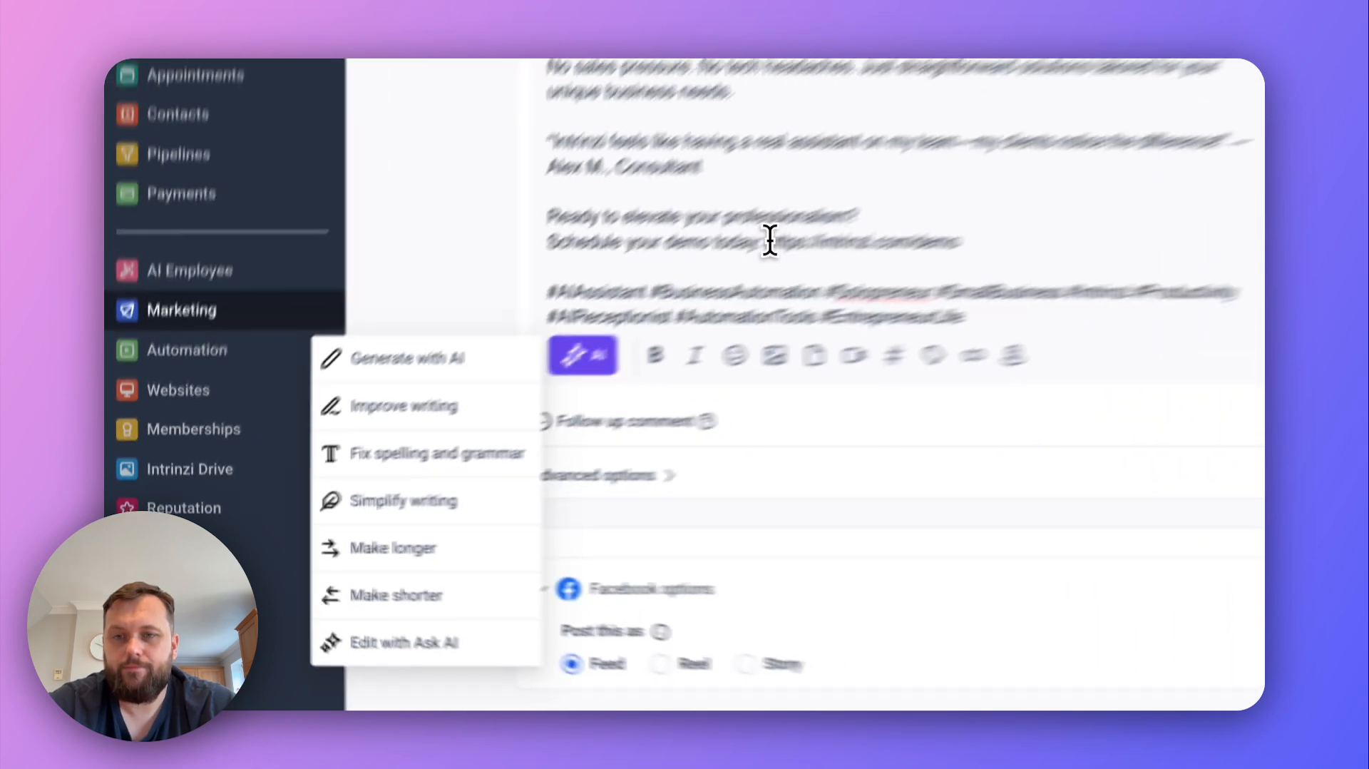
left_click(559, 345)
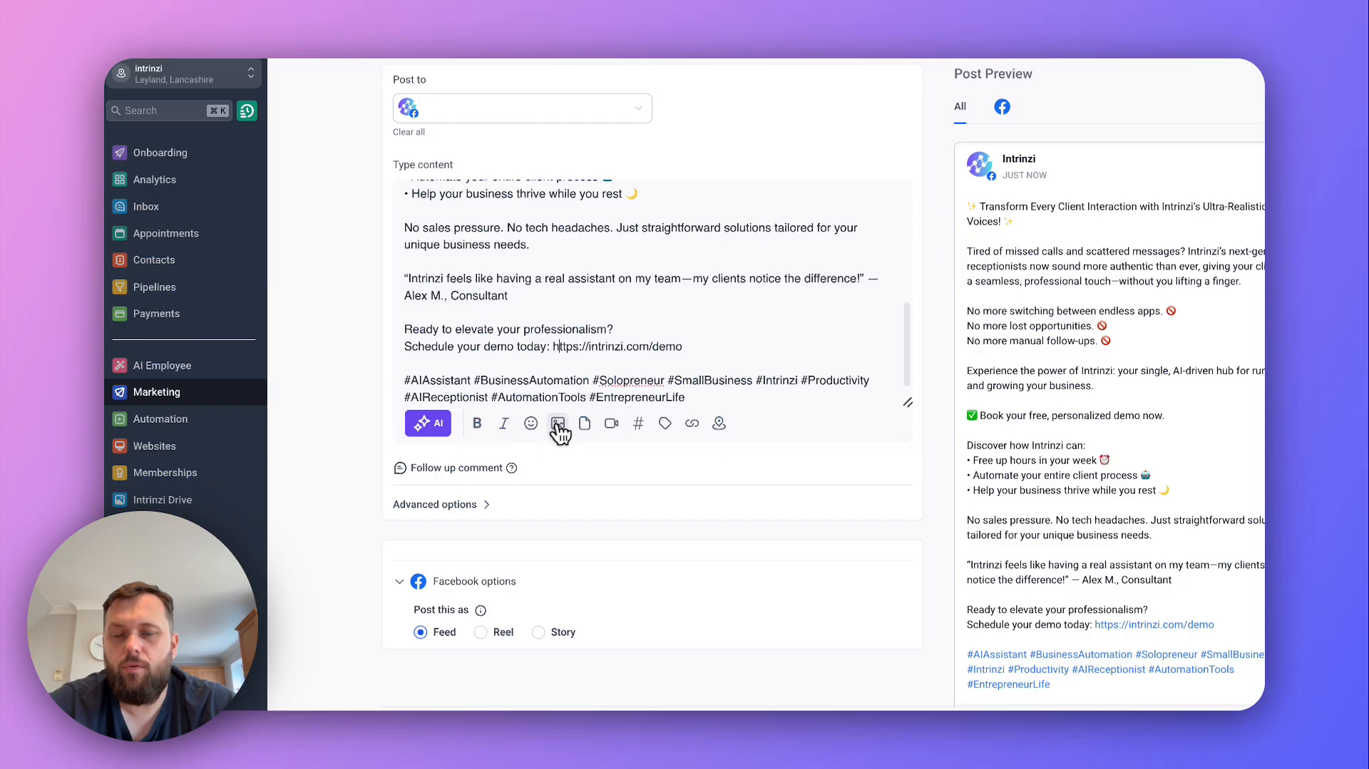
Step: Start creating an AI image for the post, described as "An AI receptionist answering calls for a business."
left_click(557, 422)
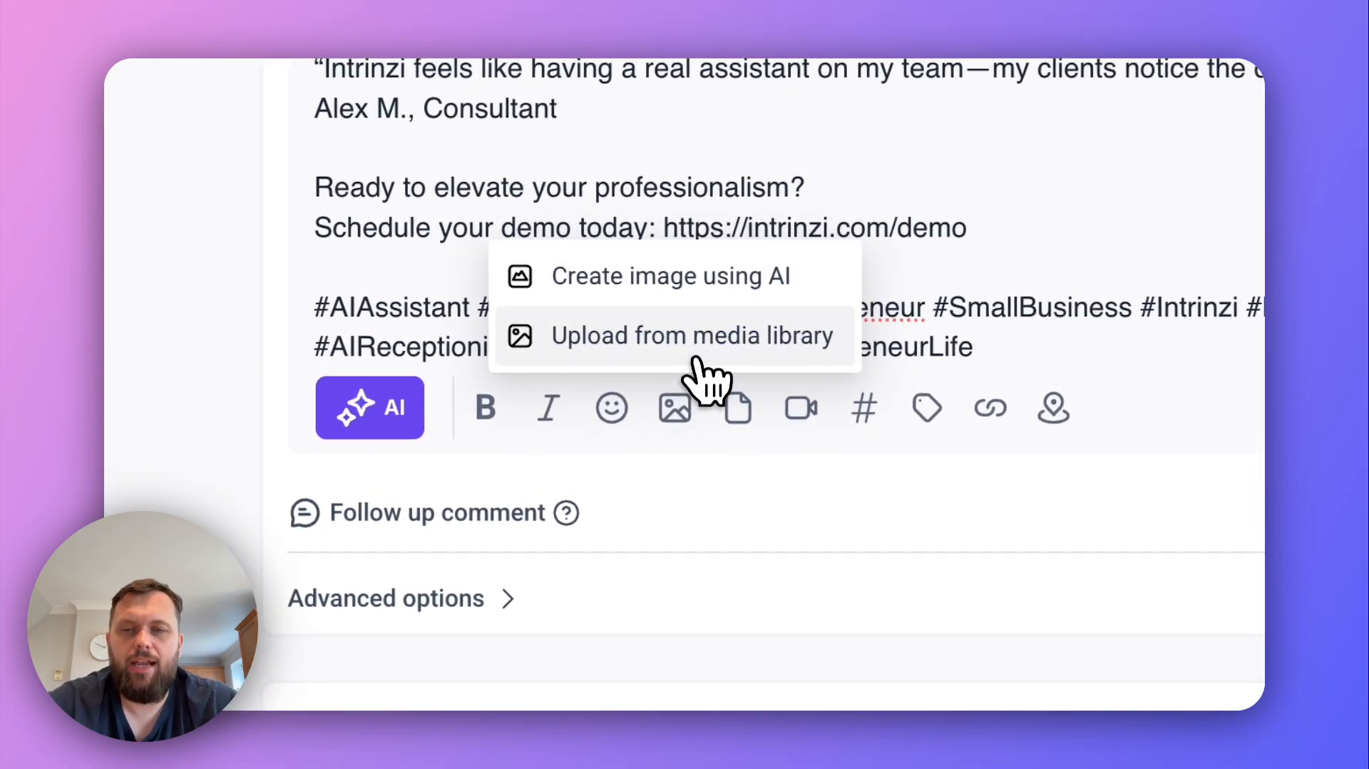
left_click(722, 303)
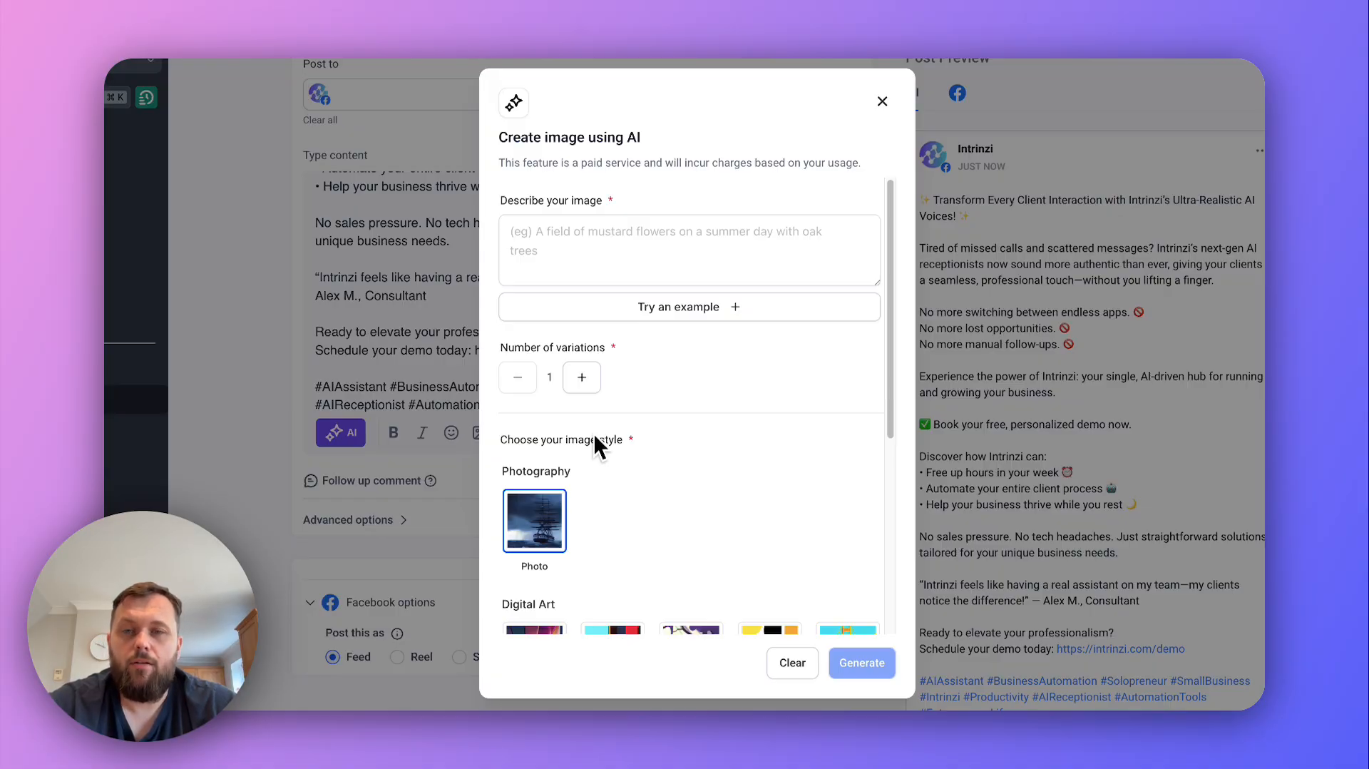
left_click(611, 249)
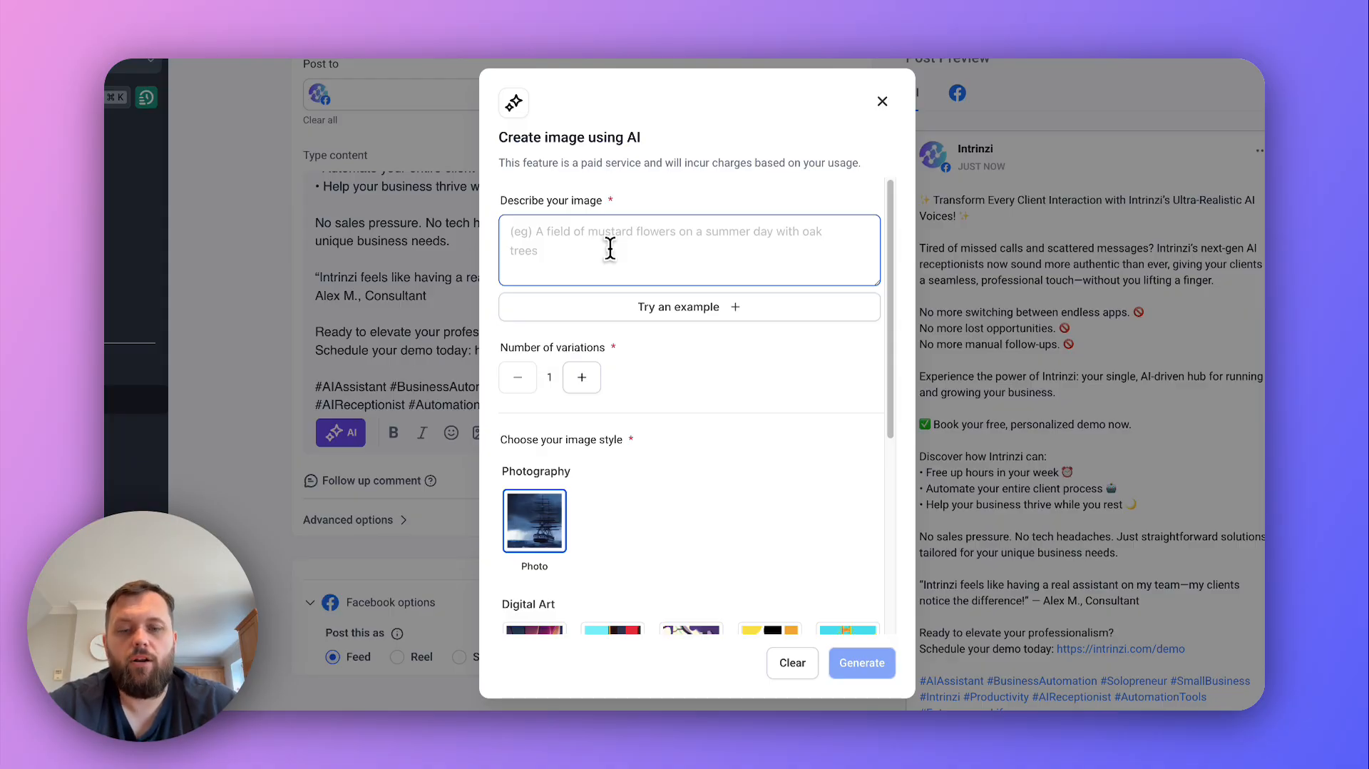
type("An AI receptioni")
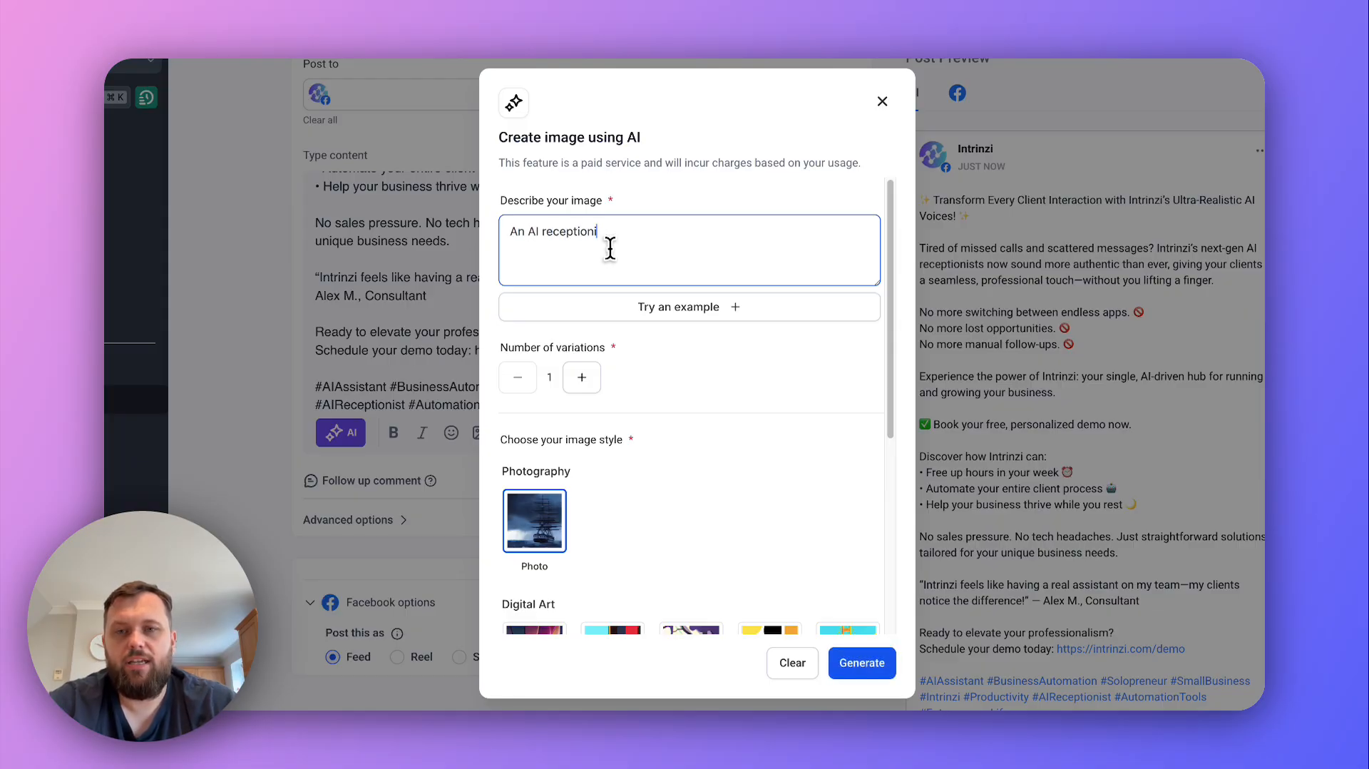
type("st answering calls for a business.")
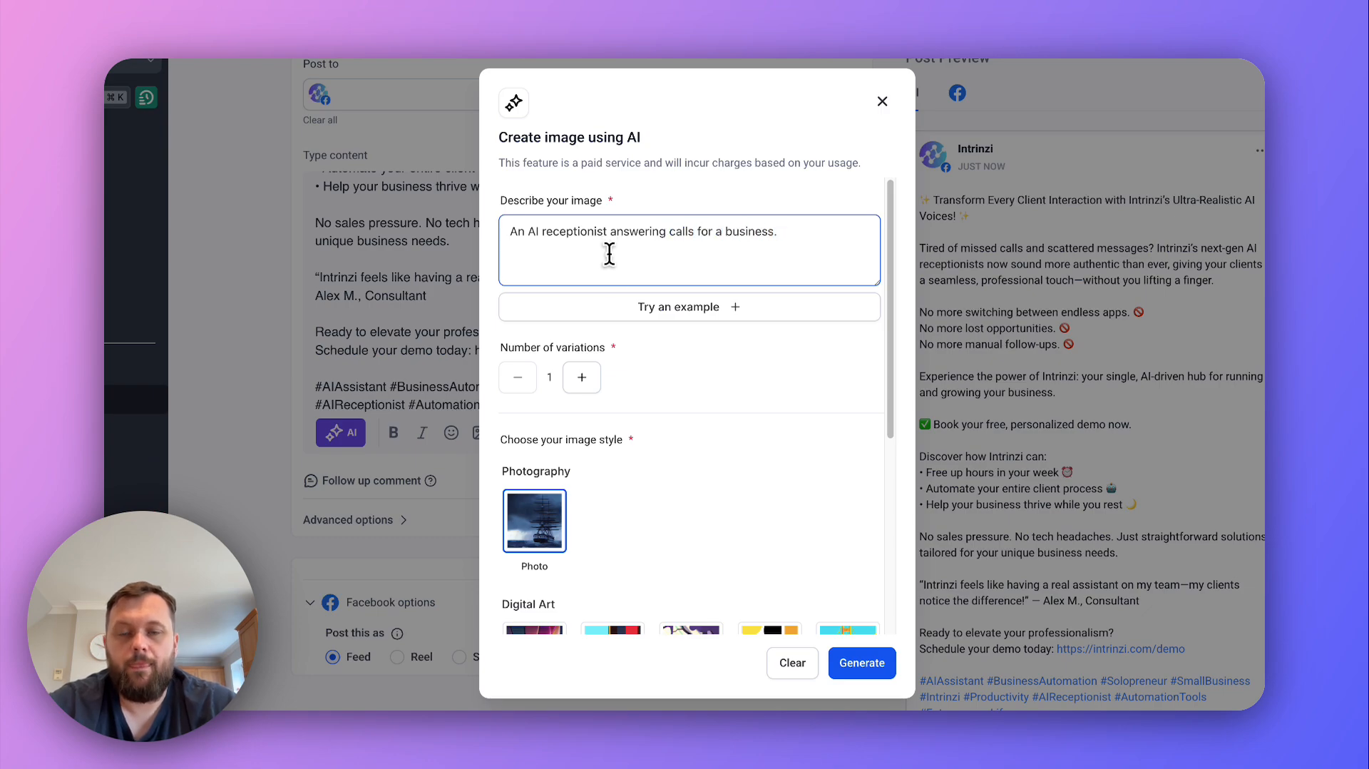
Step: Set the number of variations to 3, review the image styles, and generate the images in the Photo style
left_click(581, 378)
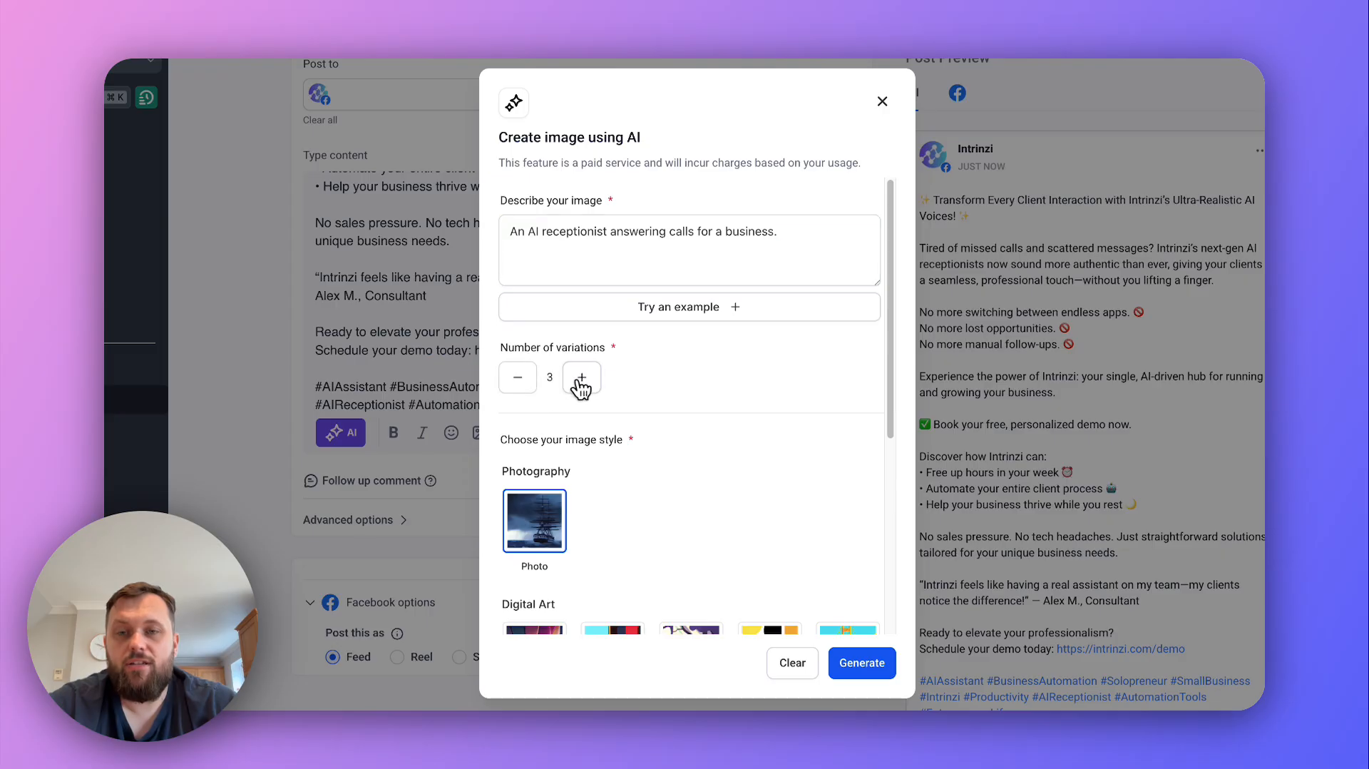
left_click(581, 378)
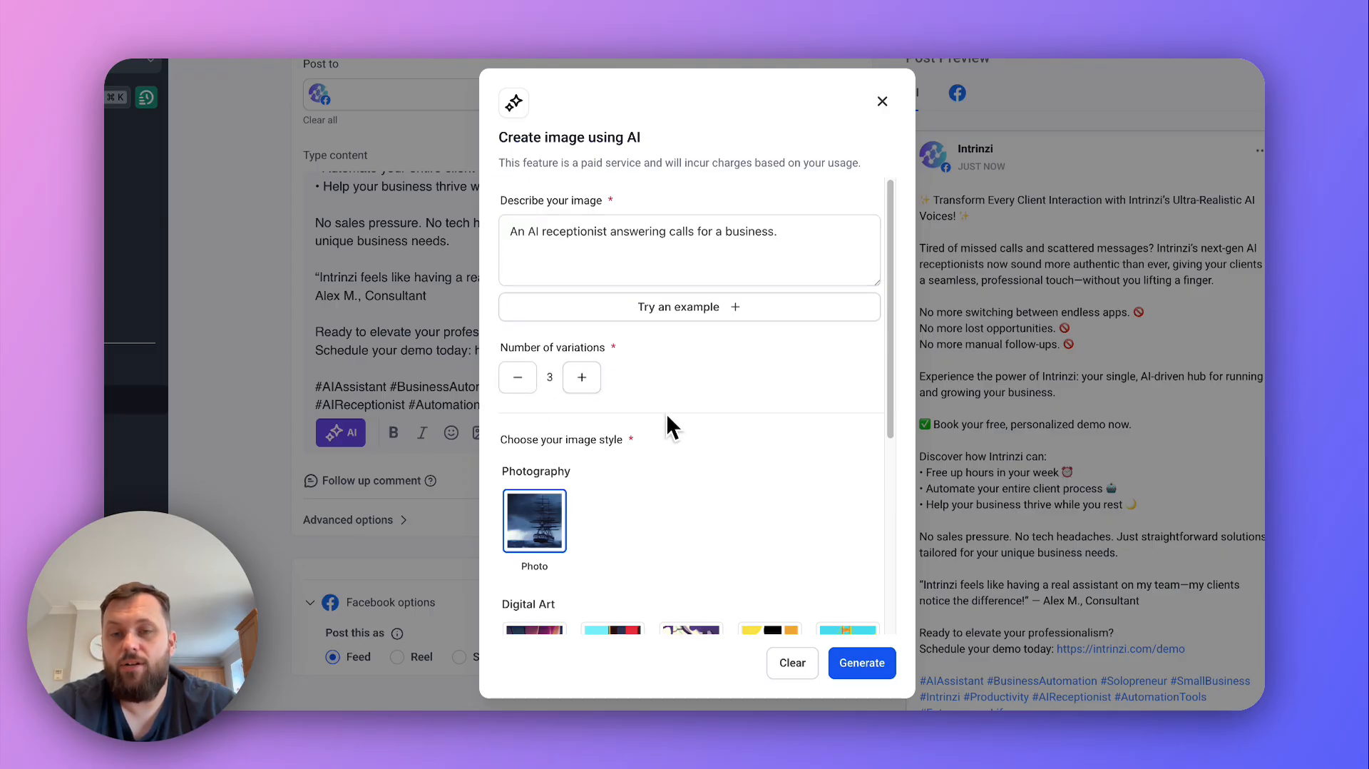
scroll(675, 410, "down", 3)
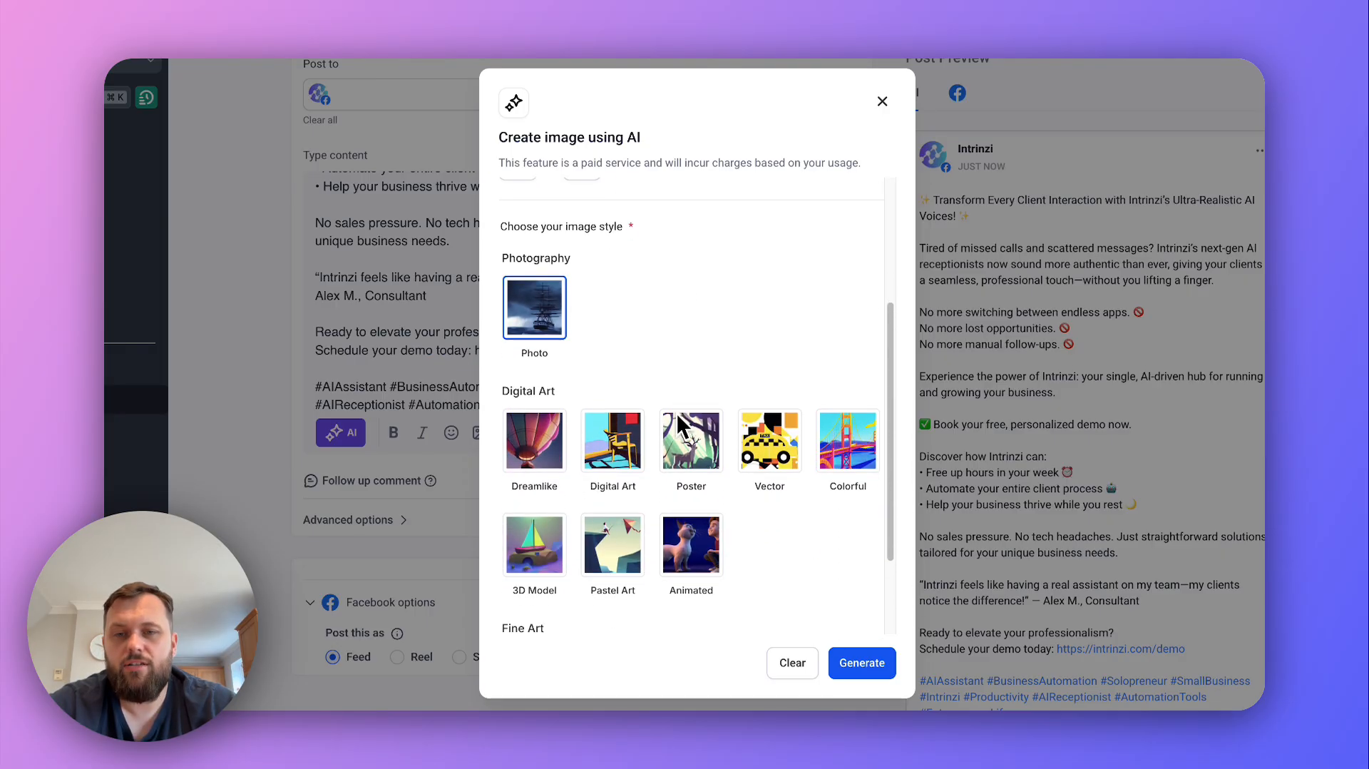
scroll(677, 417, "down", 2)
scroll(678, 417, "up", 2)
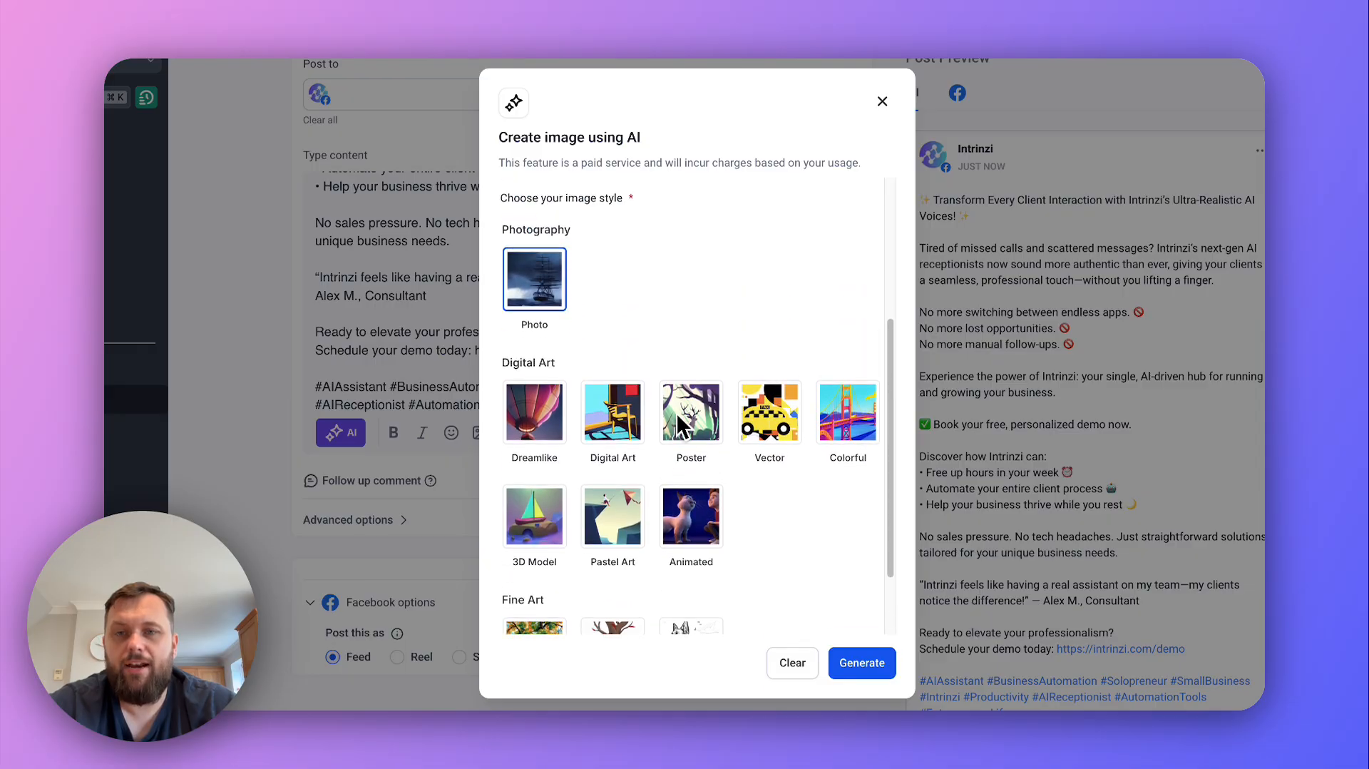
scroll(677, 419, "up", 2)
scroll(678, 419, "down", 2)
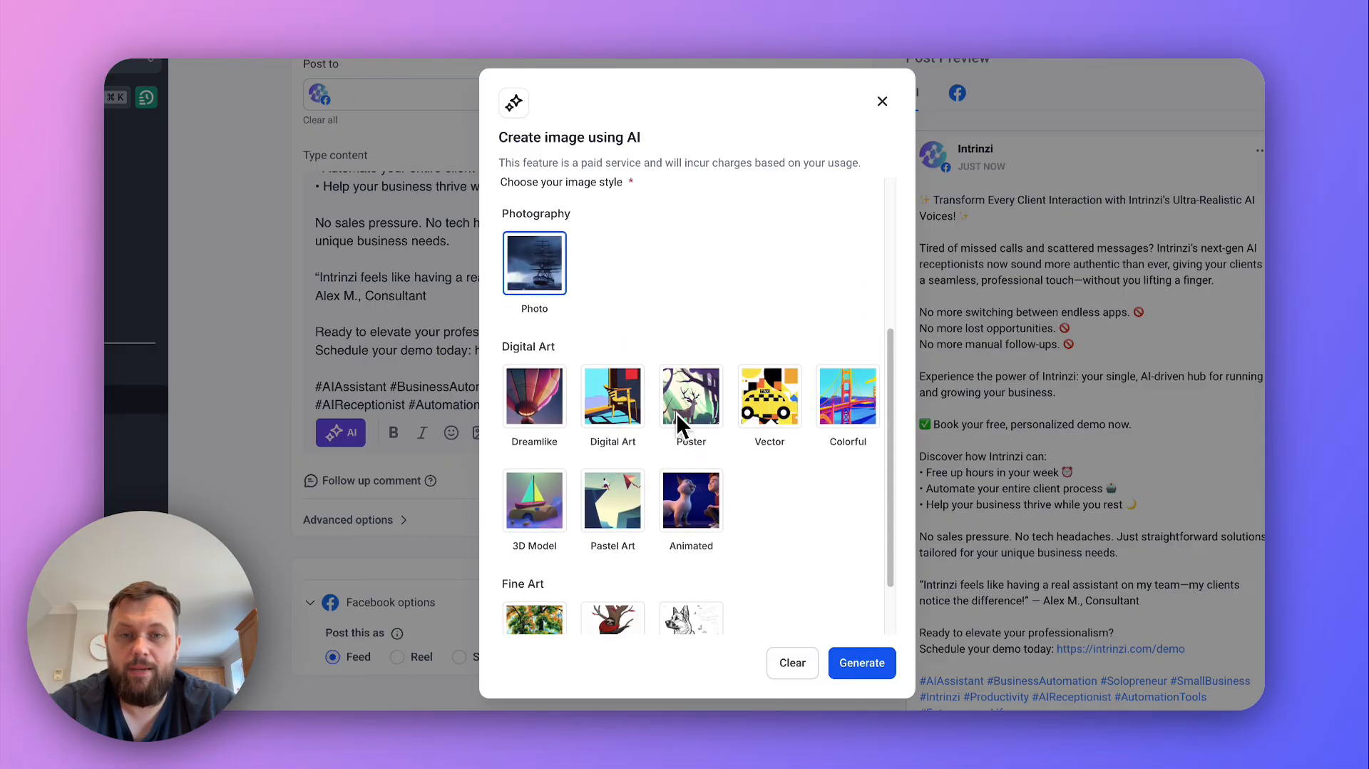
scroll(678, 413, "down", 1)
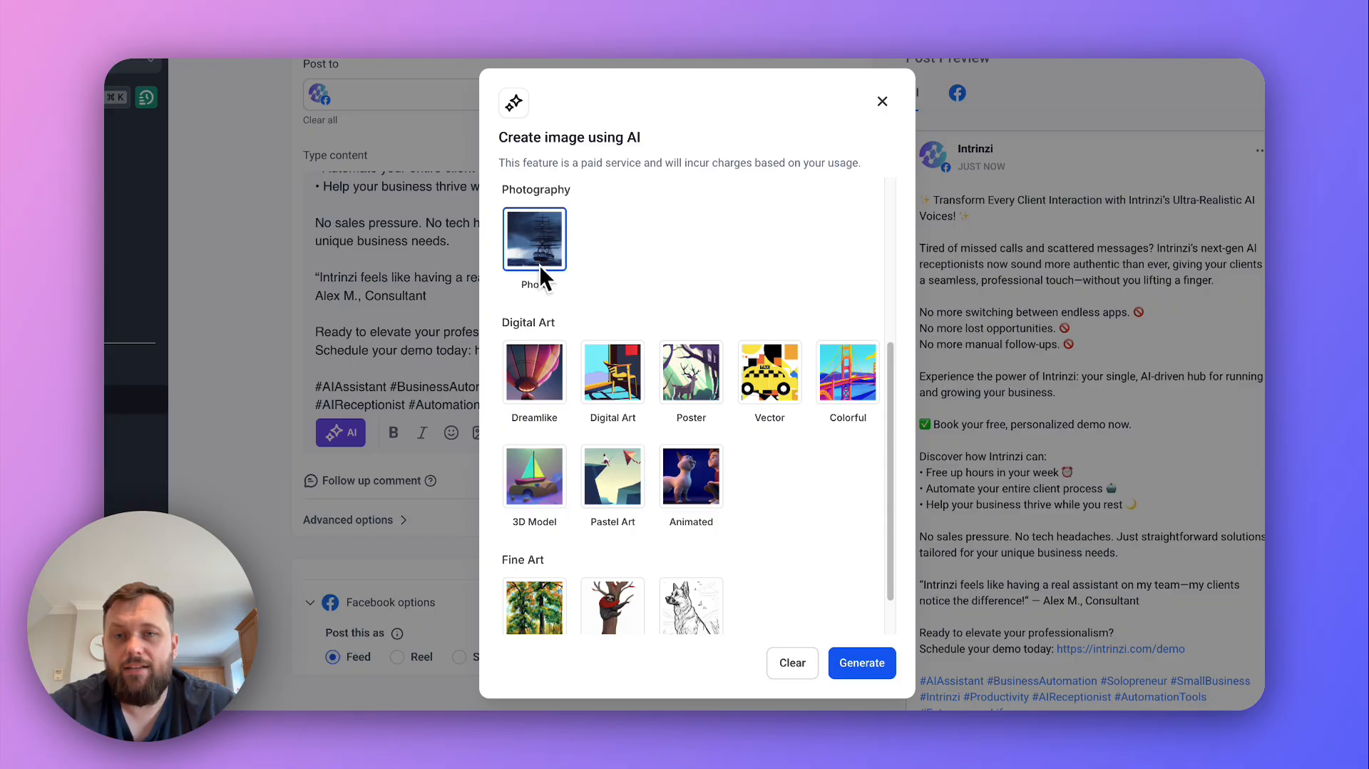
scroll(648, 361, "down", 2)
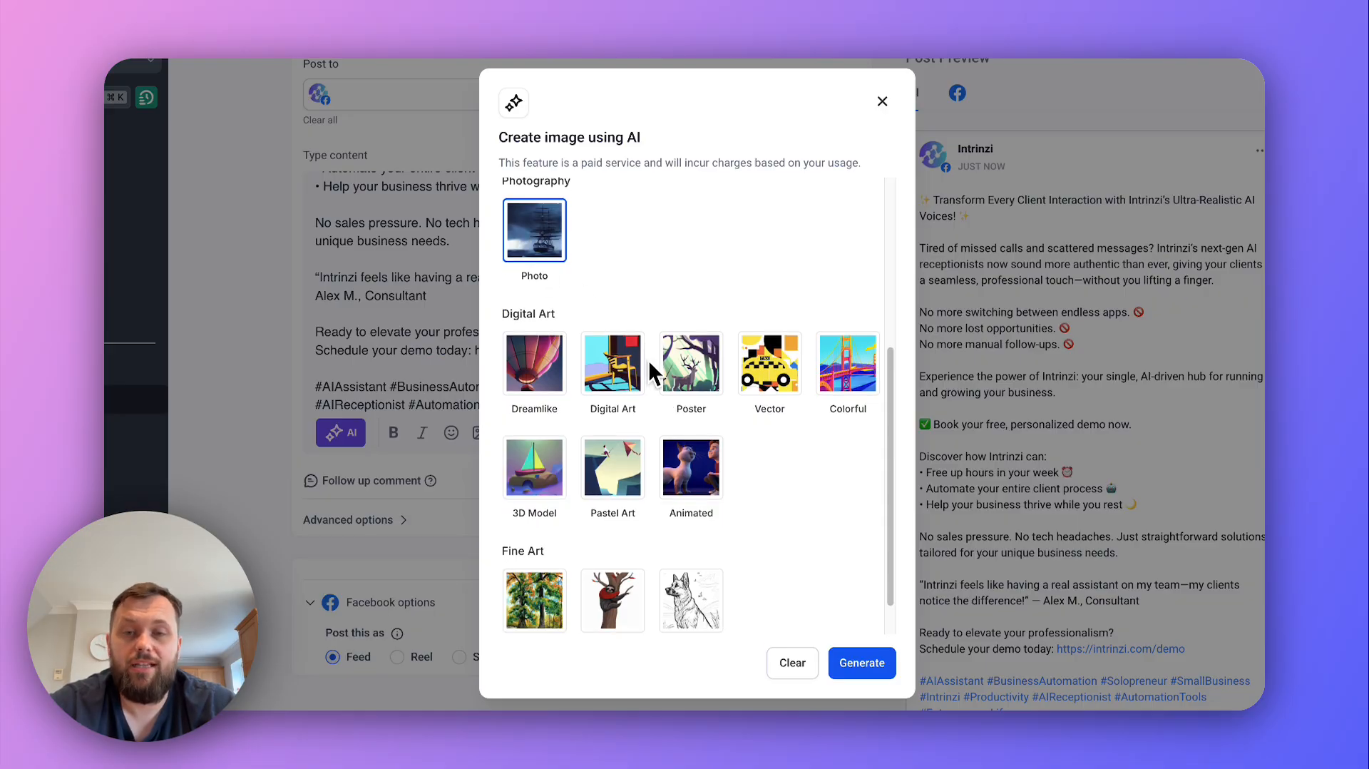
left_click(859, 667)
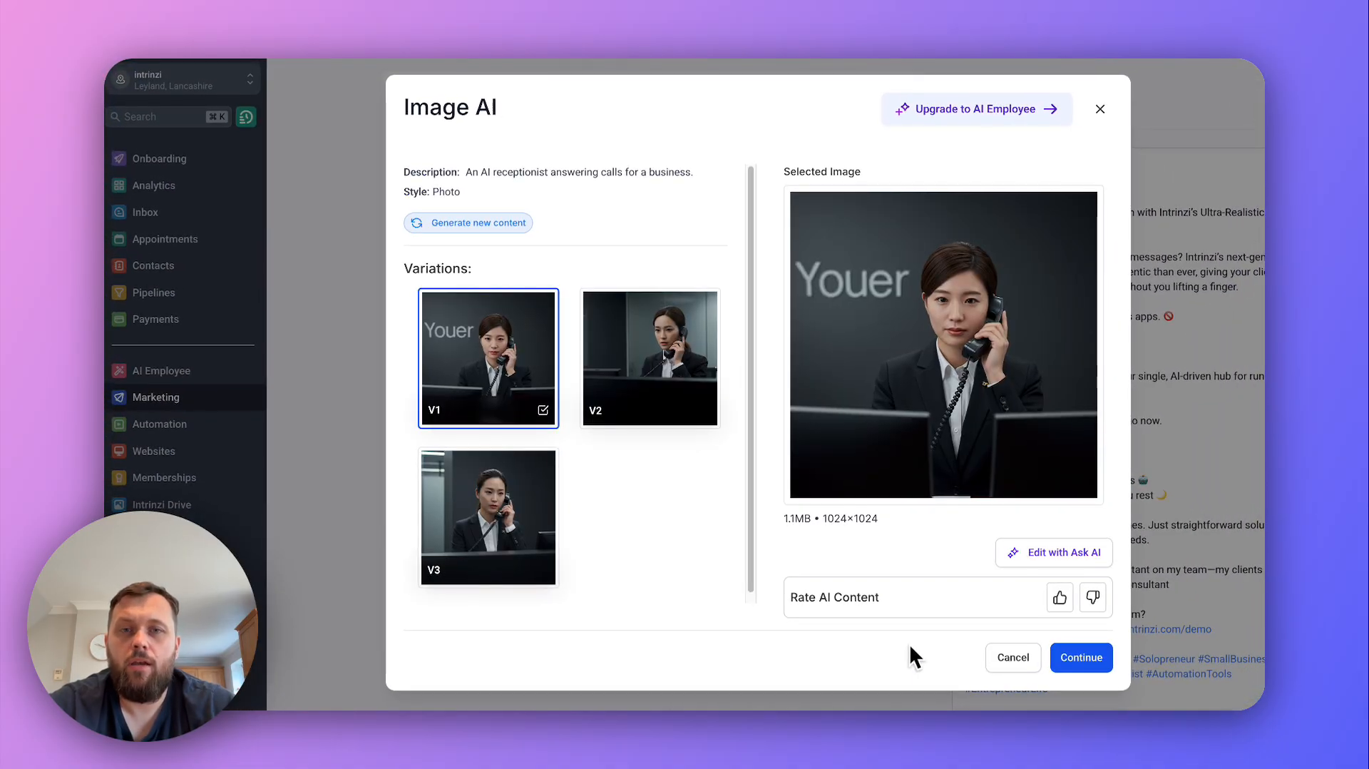
Step: Compare the generated image variations V1, V2 and V3 at full size
left_click(620, 392)
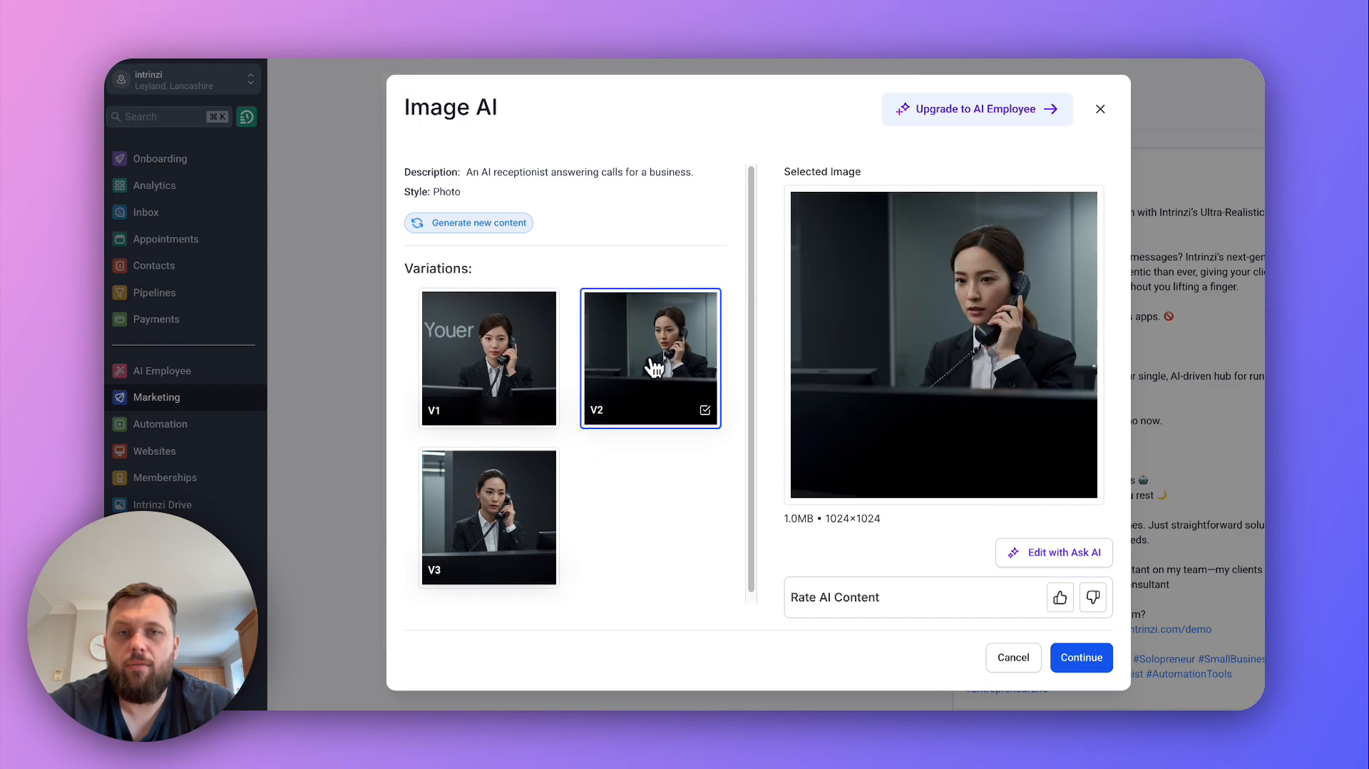
left_click(528, 512)
left_click(504, 380)
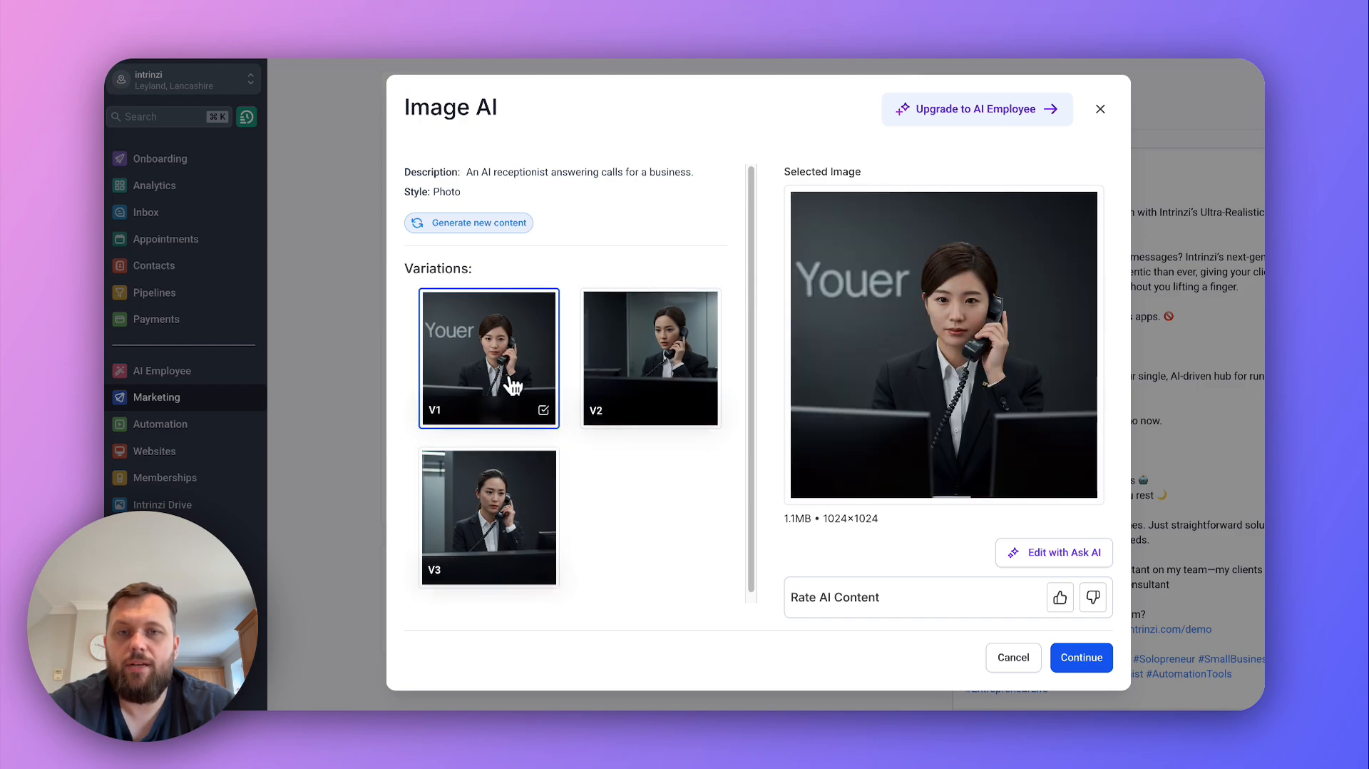
left_click(600, 396)
left_click(487, 533)
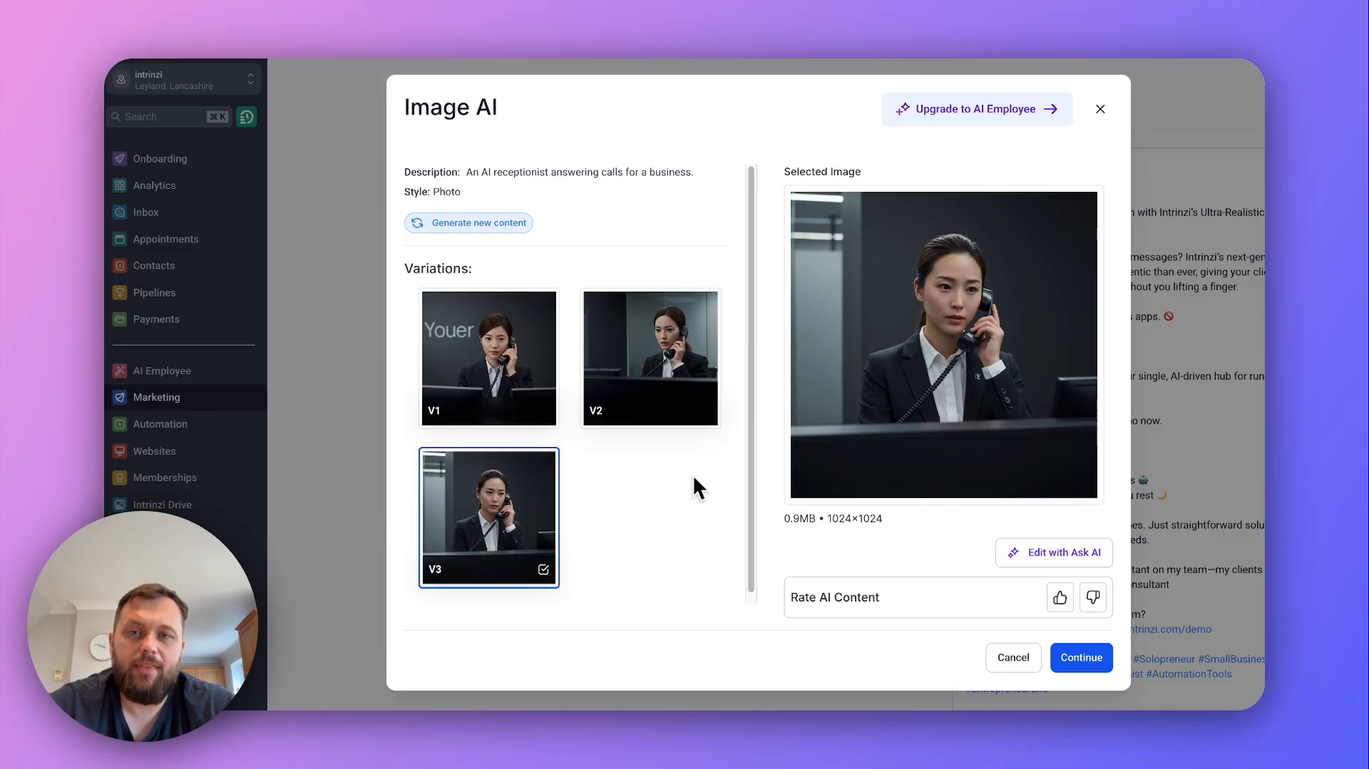
left_click(493, 394)
left_click(615, 365)
left_click(533, 490)
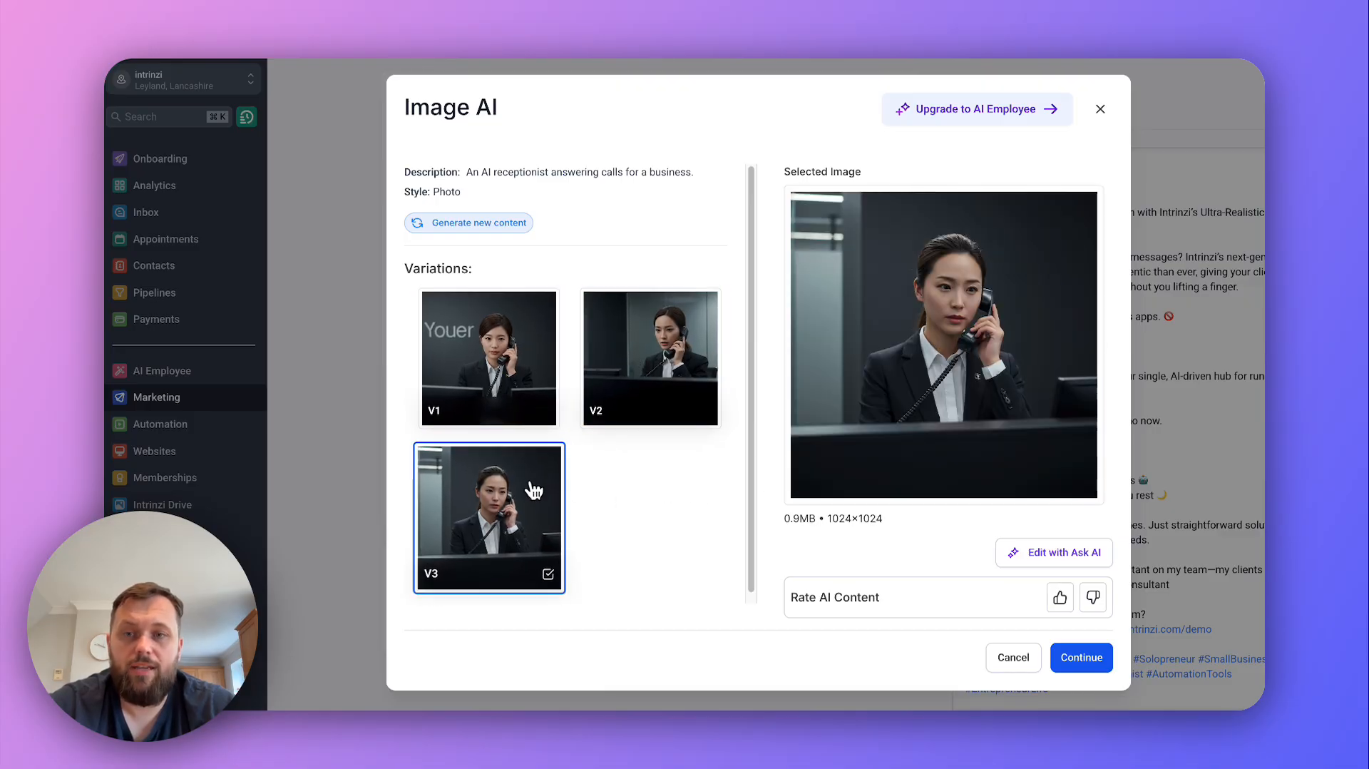
left_click(499, 353)
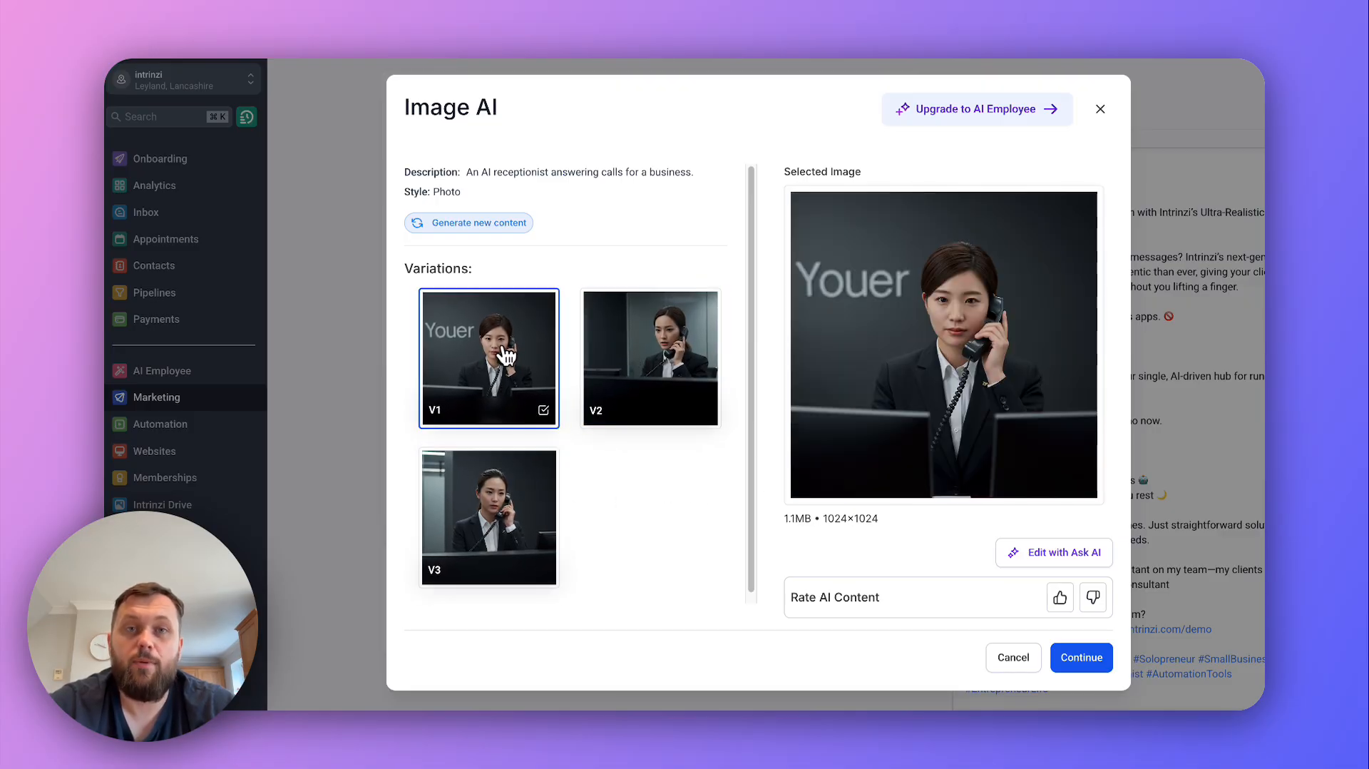
Step: Start a new image generation and replace the description with "A group of people answering the phone with different accents."
left_click(497, 227)
triple_click(775, 379)
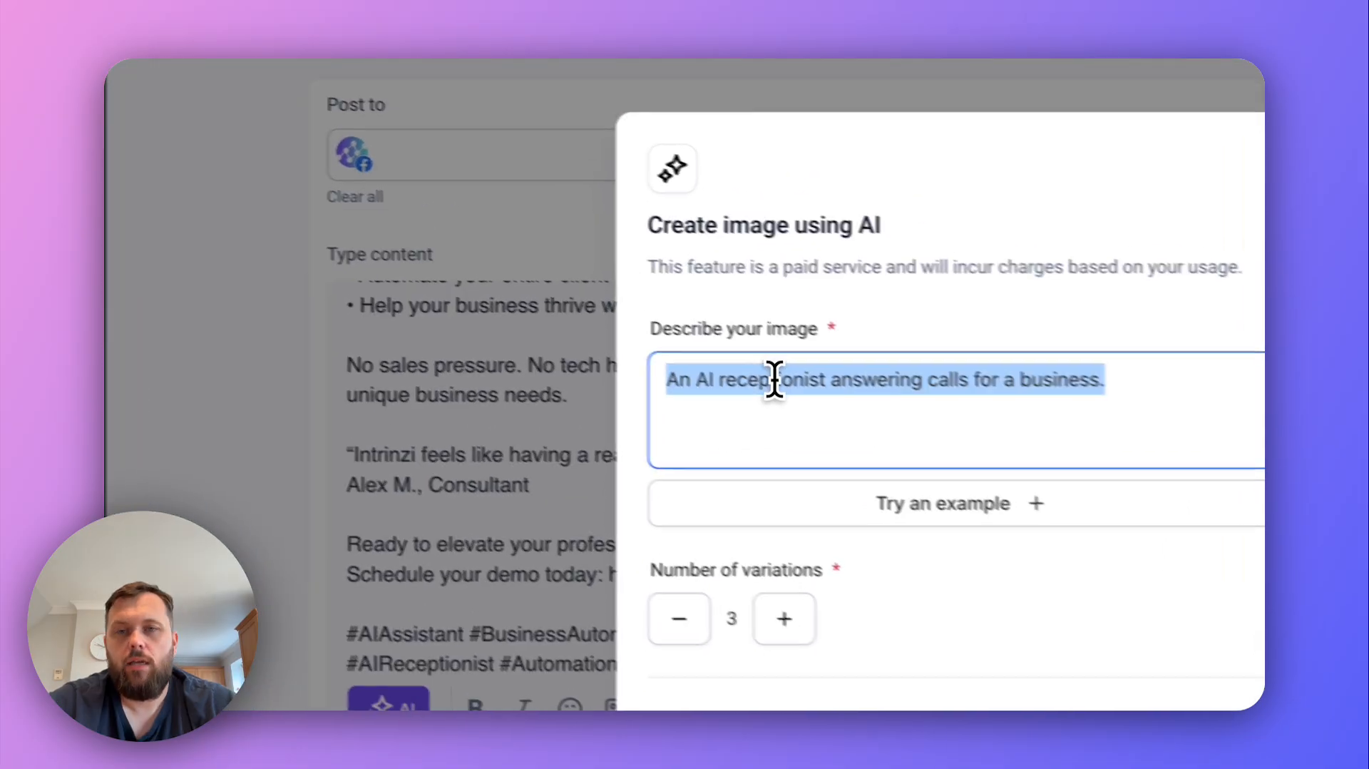
type("A group of")
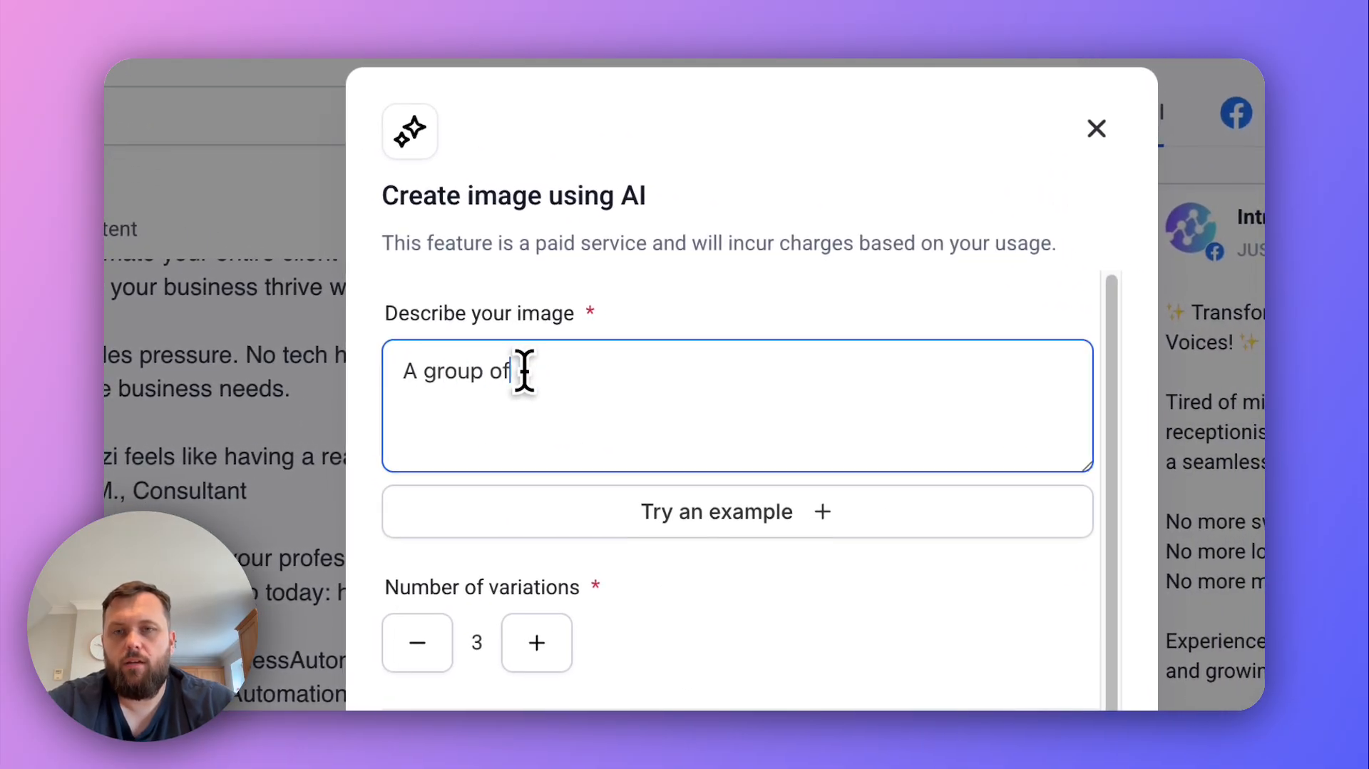
type(" people answering ")
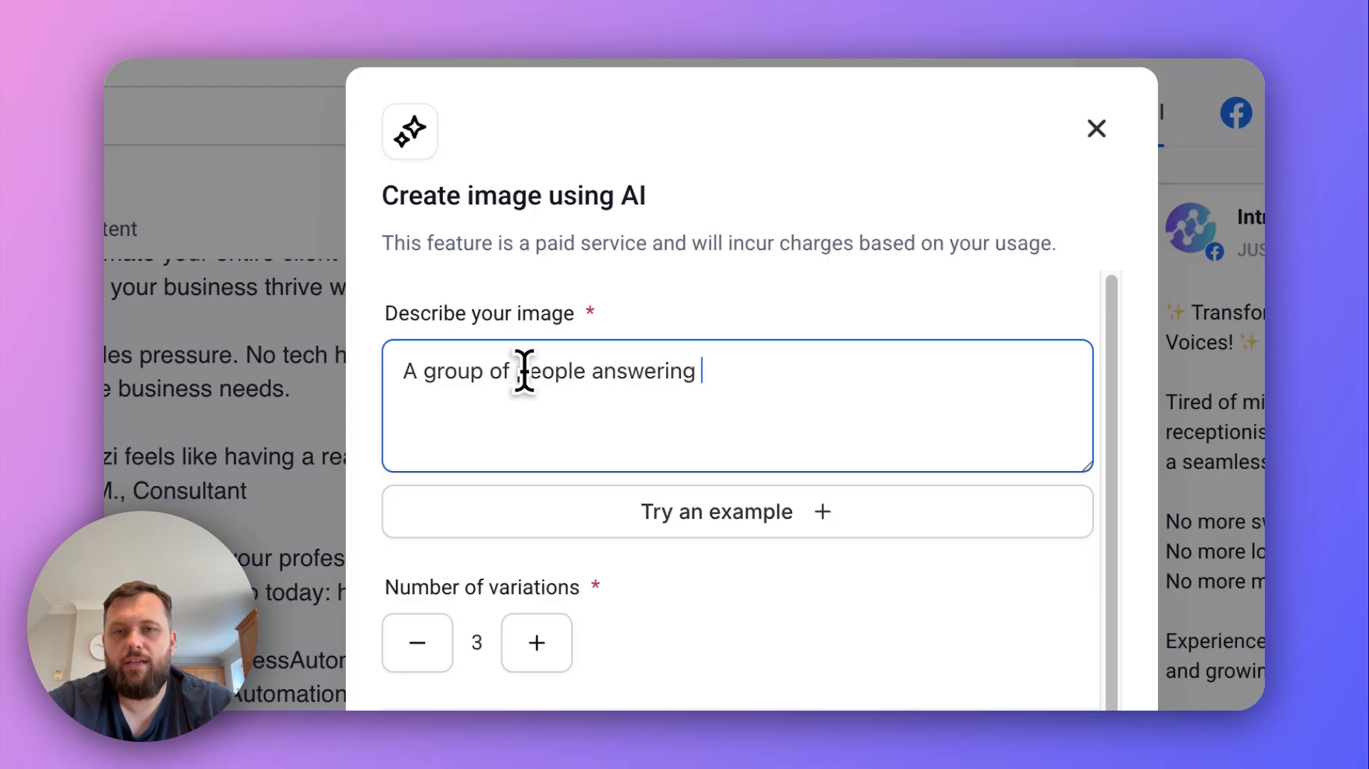
type("the phone")
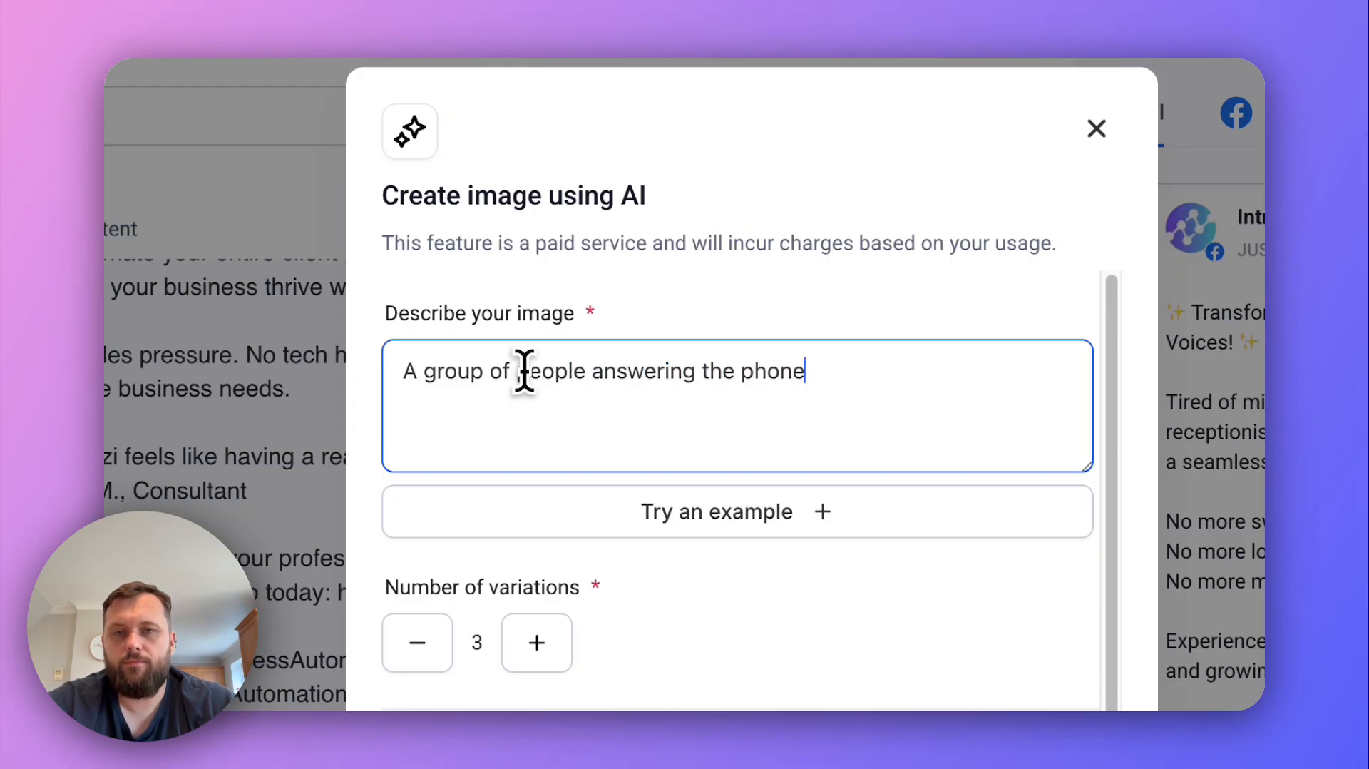
type(" with different ")
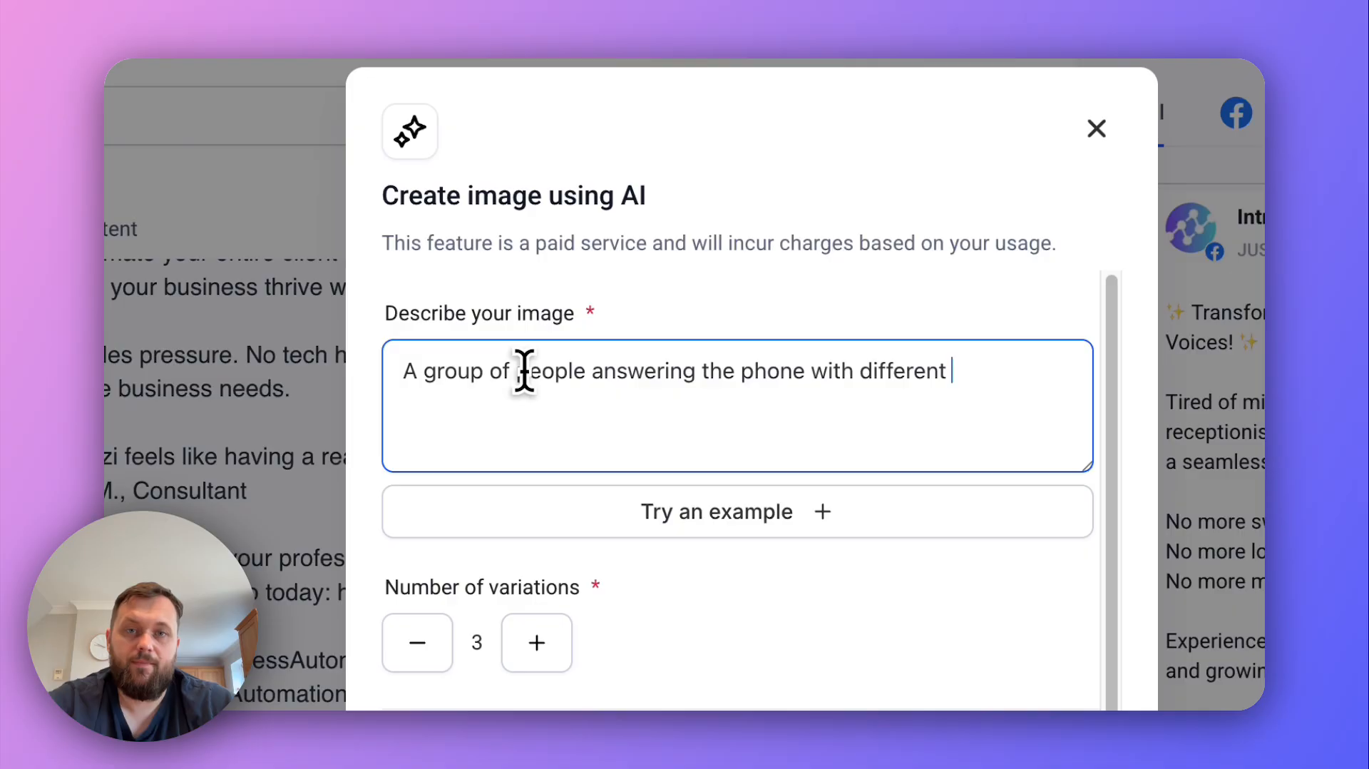
type("accents")
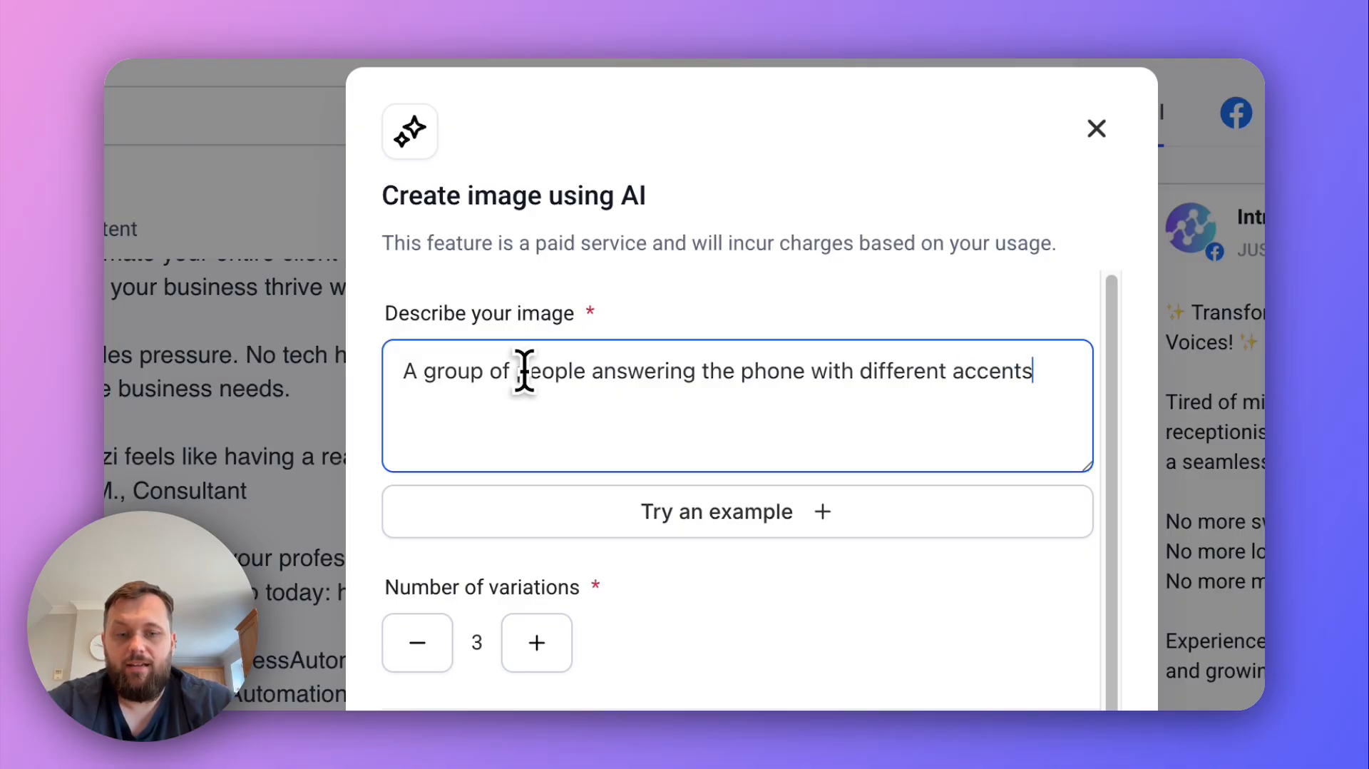
type(".")
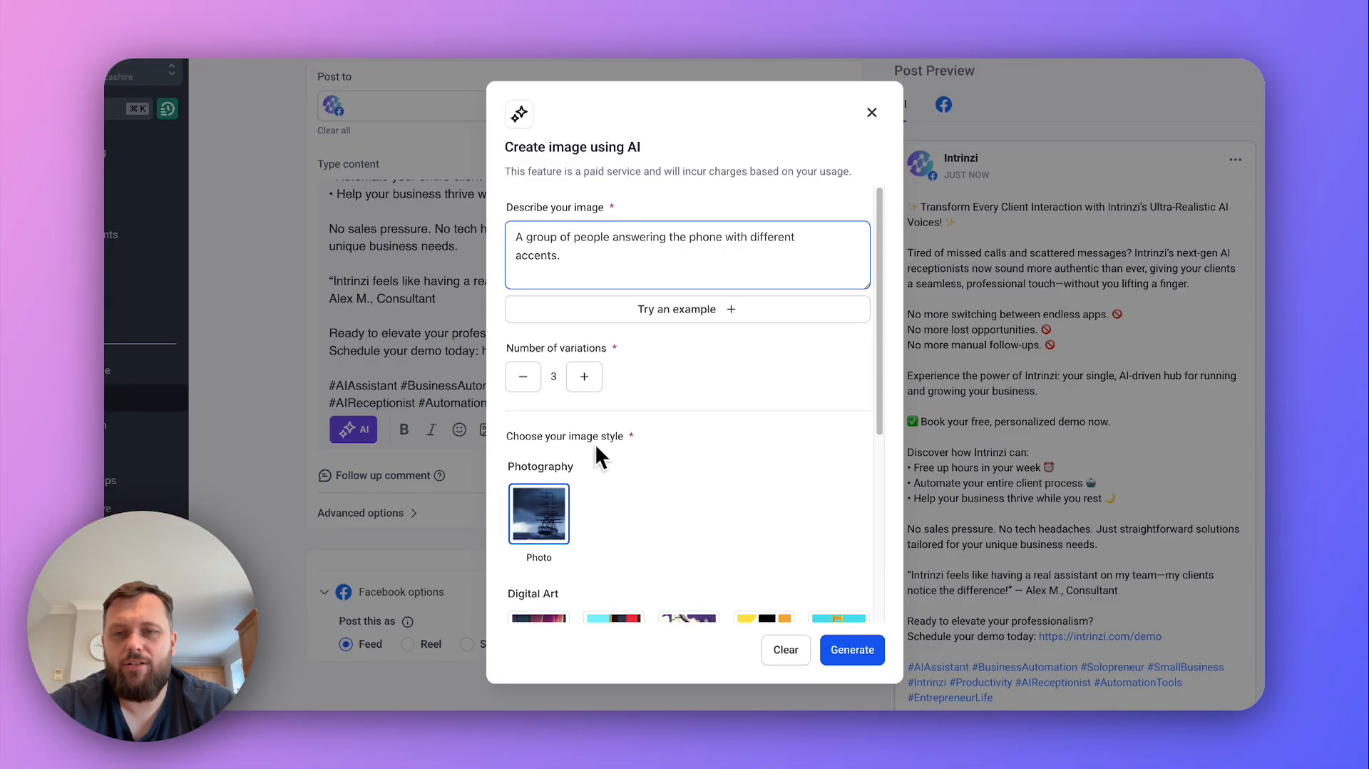
Step: Review the available image styles and generate three variations of the described image in the Photo style
scroll(609, 458, "down", 4)
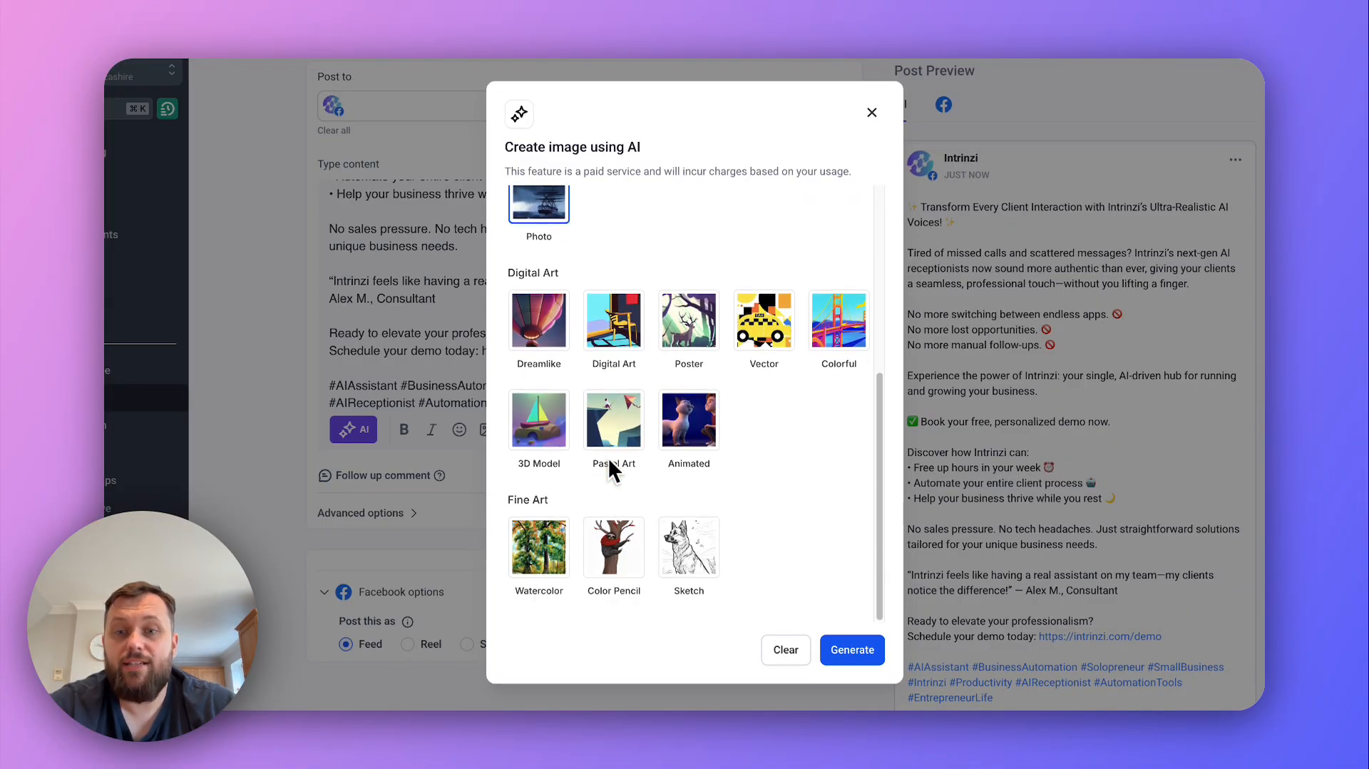
scroll(609, 458, "up", 5)
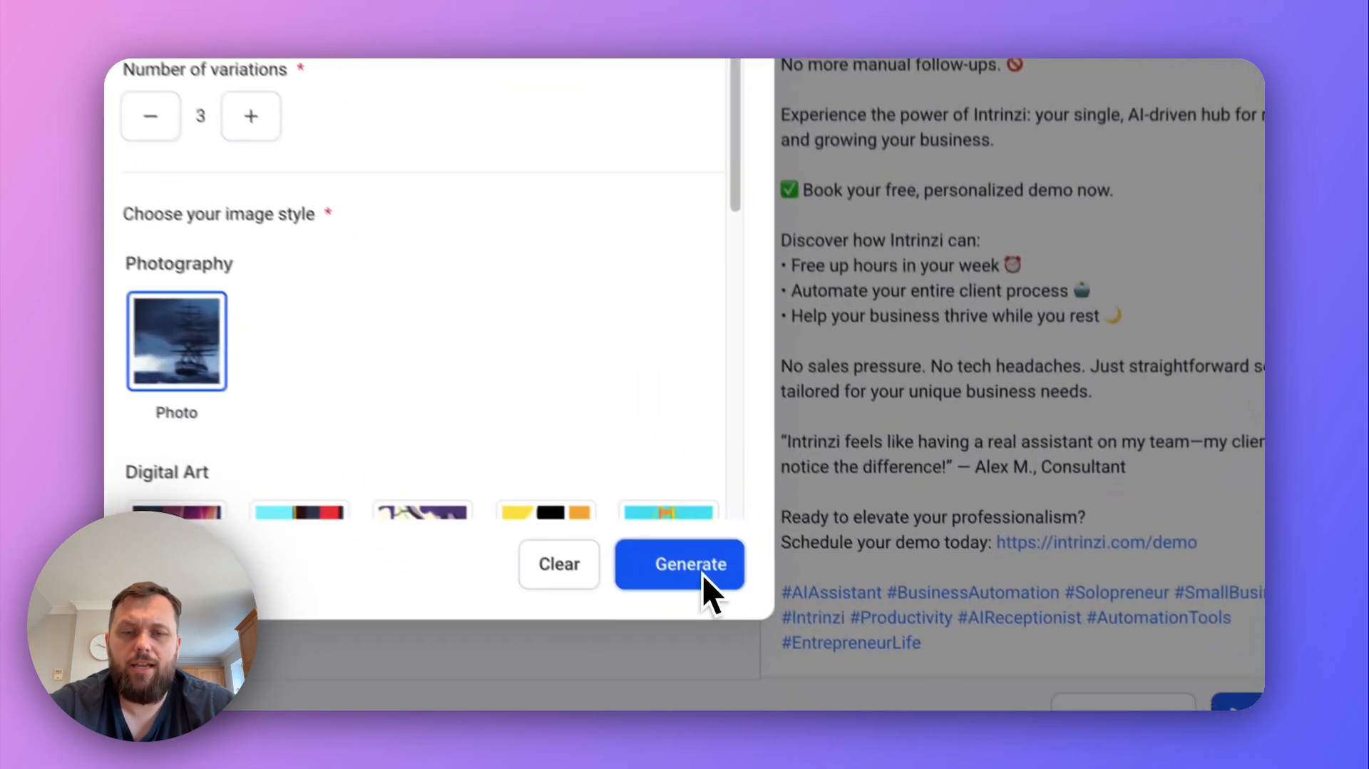
left_click(865, 650)
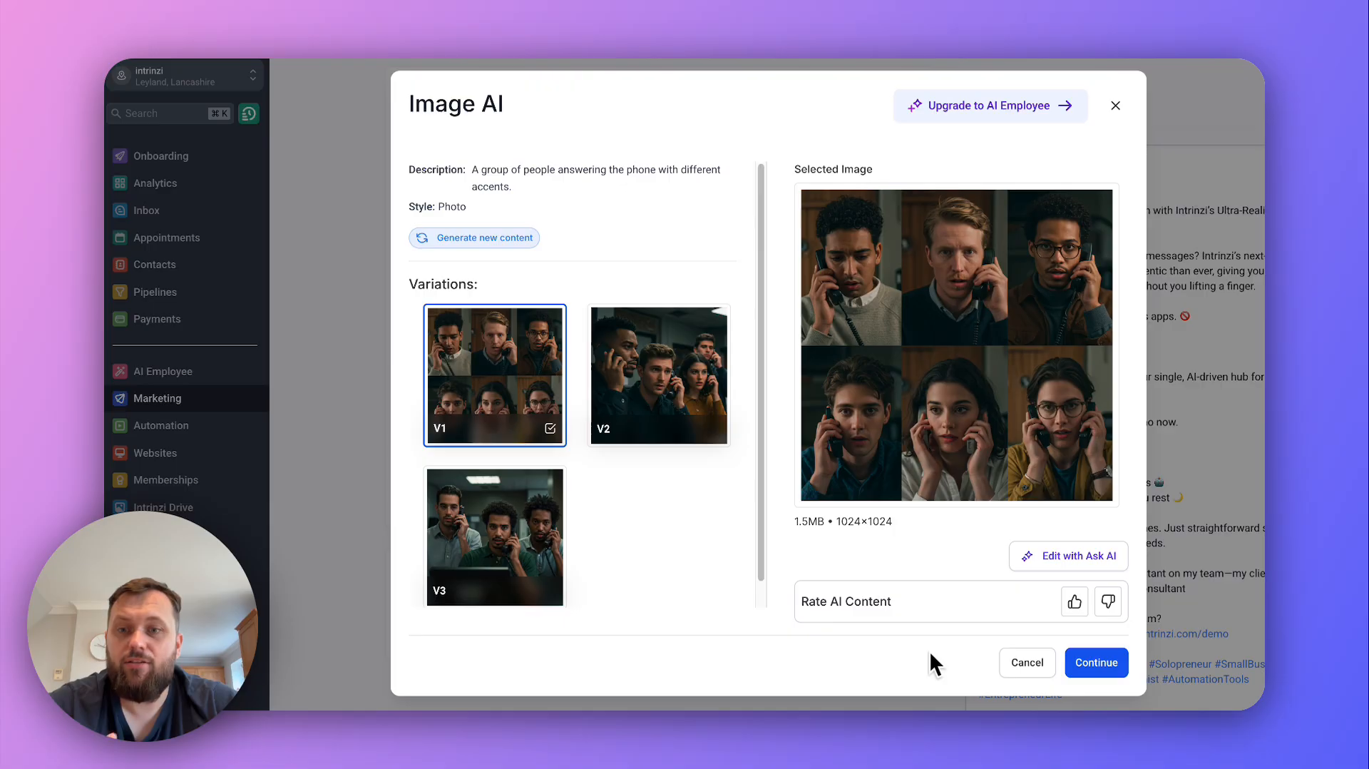
Step: Compare variations V2 and V3 at full size, then choose V1 and attach it to the post
left_click(688, 435)
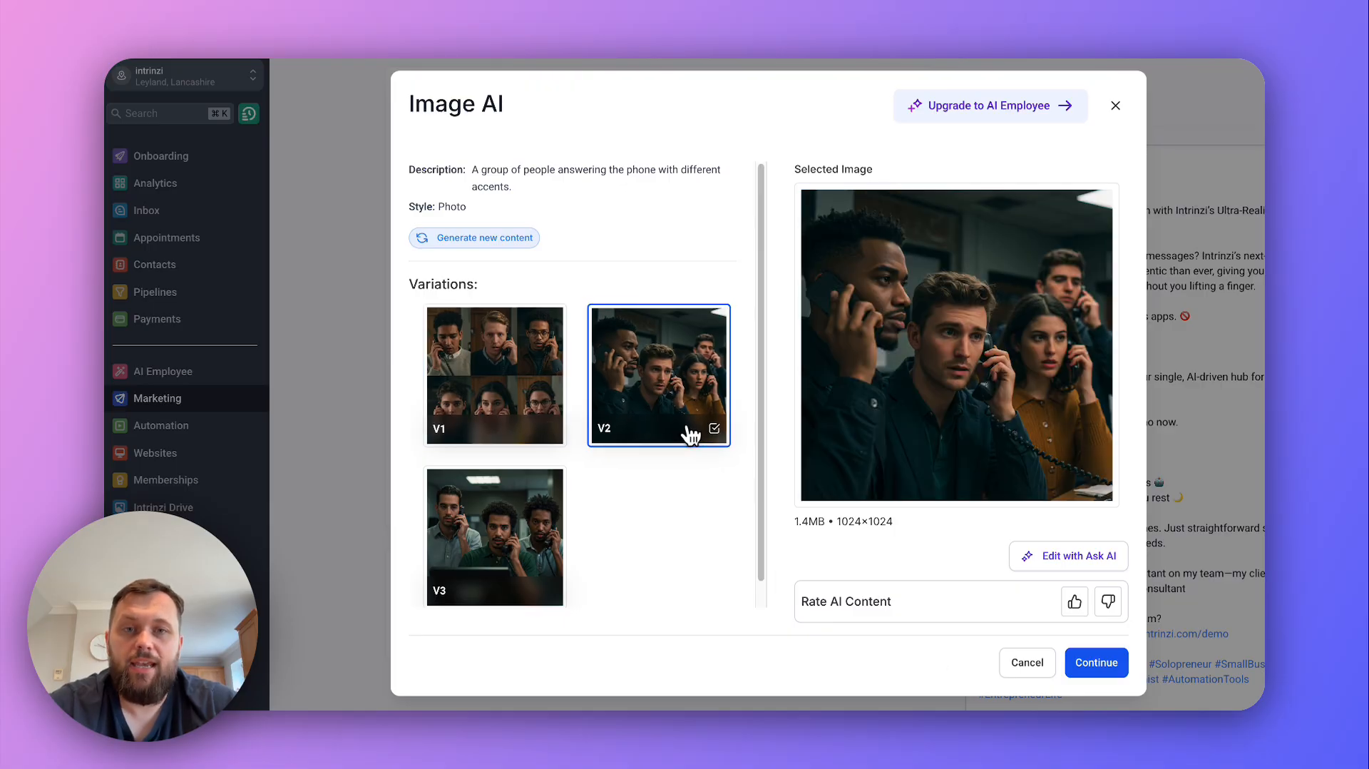
left_click(539, 536)
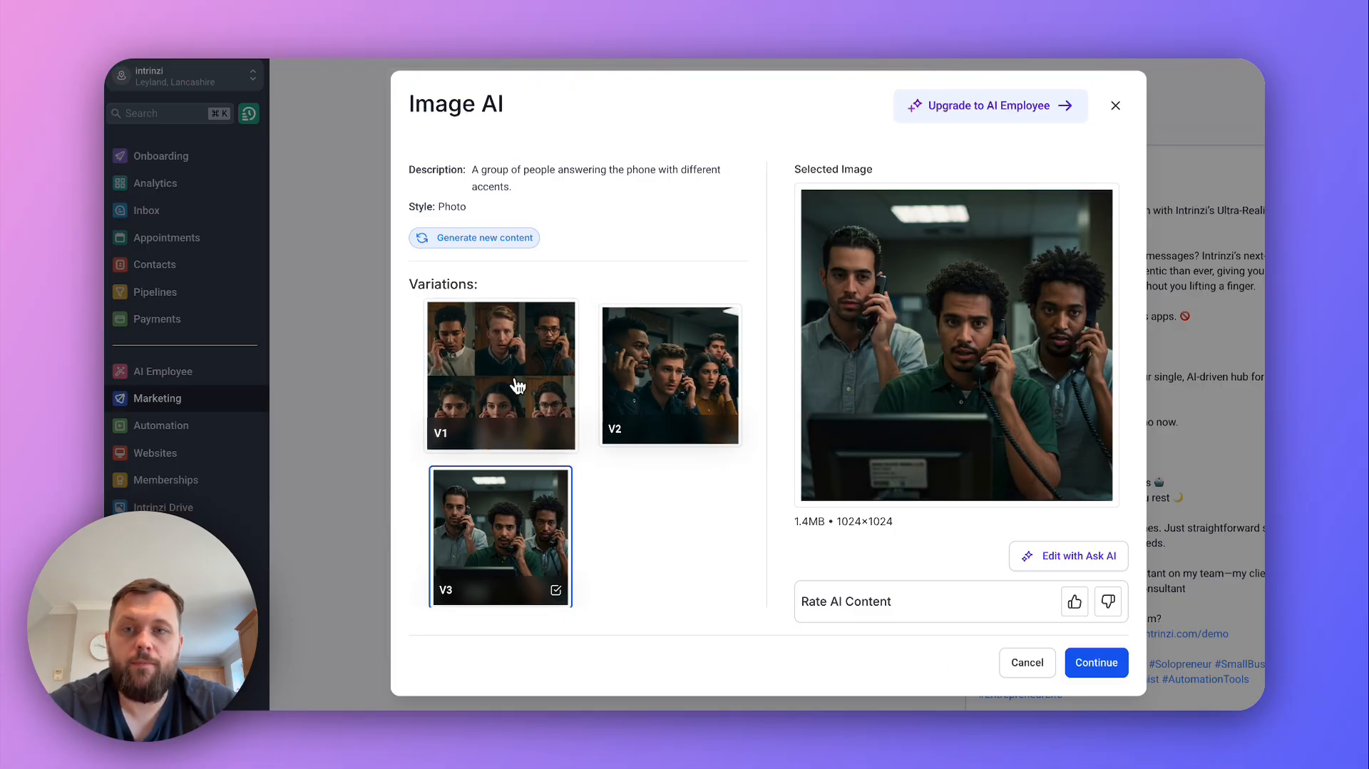
left_click(515, 357)
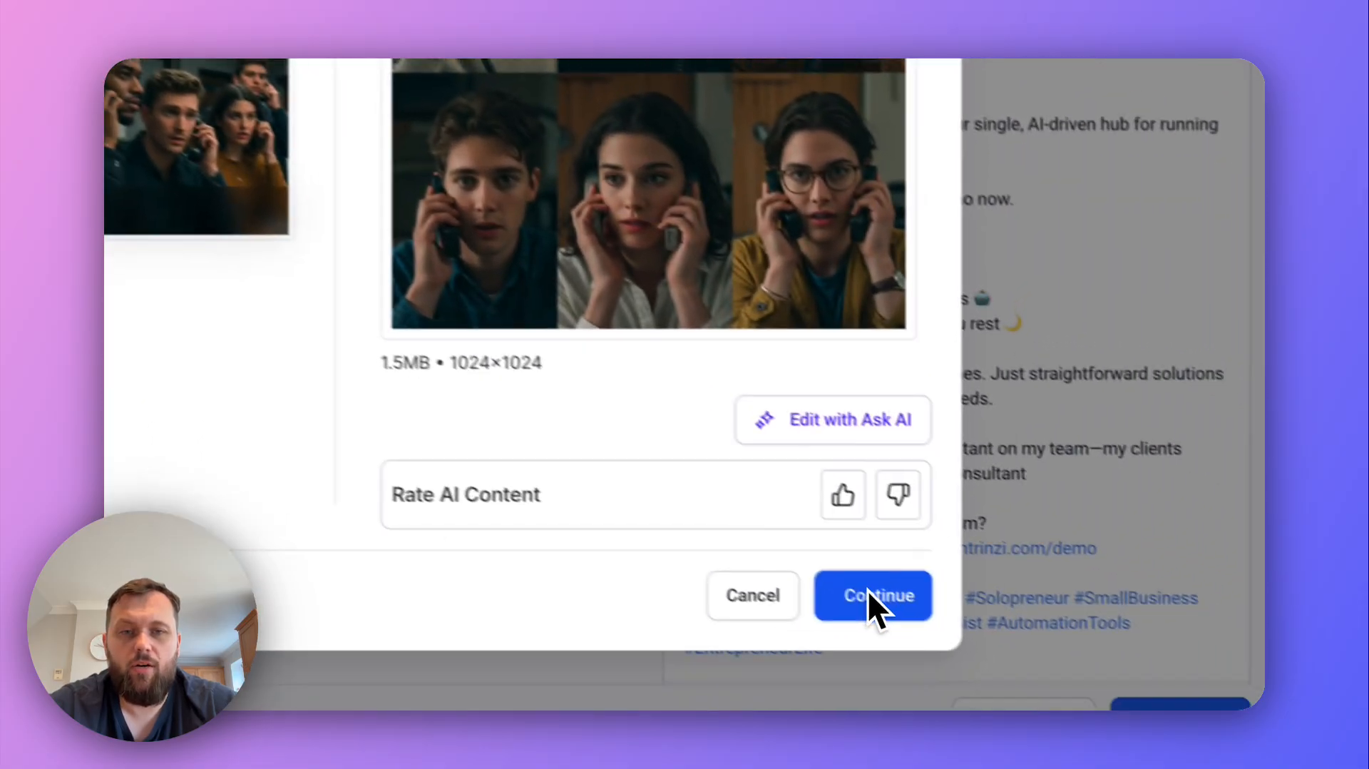
left_click(1094, 664)
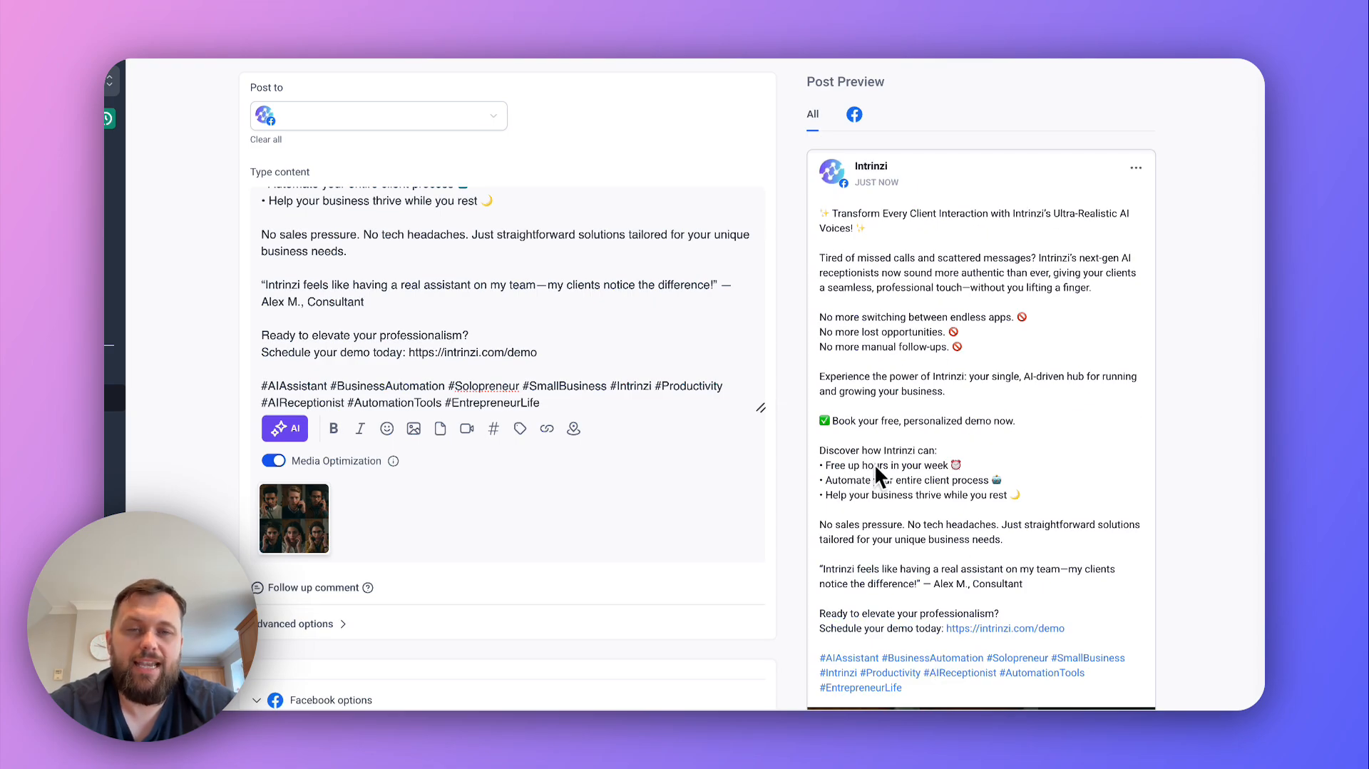
Step: Check the image in the post preview and add the follow-up comment "fsdhfdsfsdhffshoosfh"
scroll(872, 489, "down", 5)
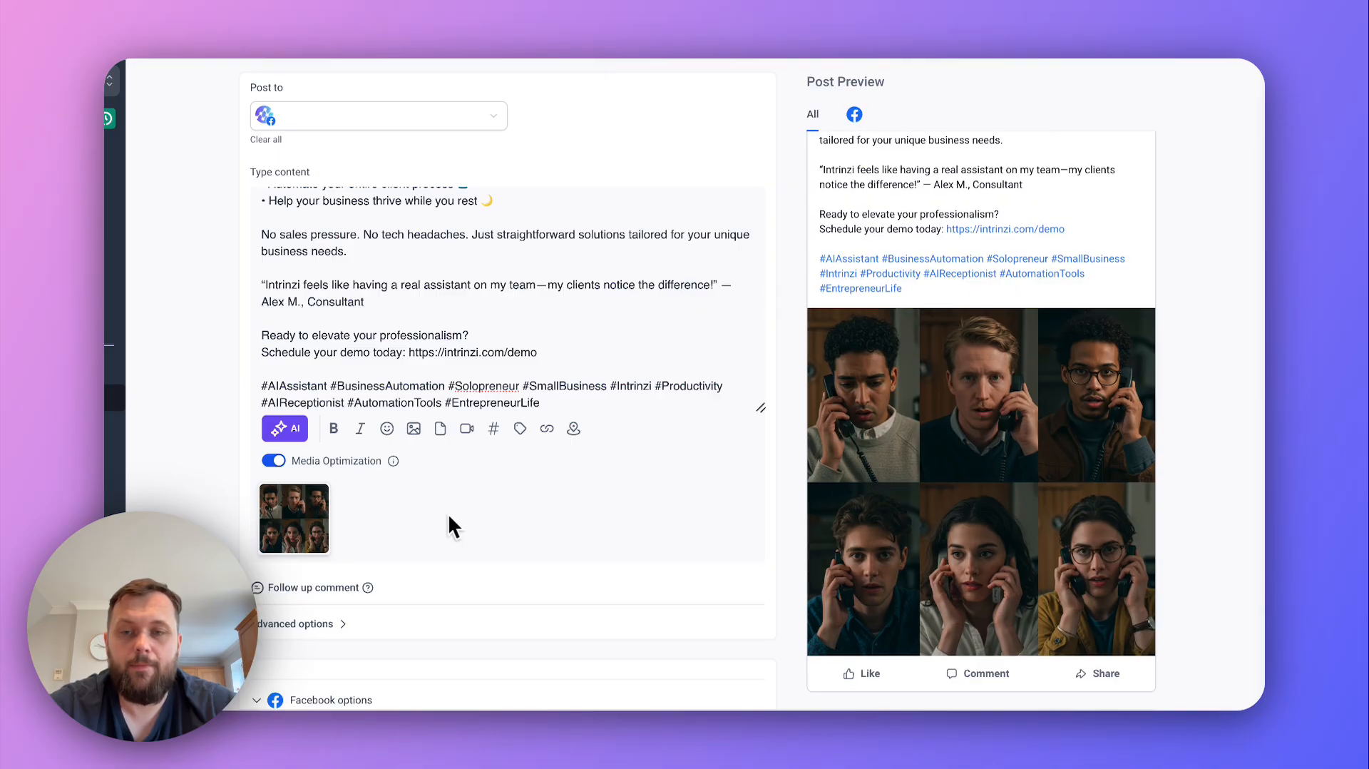
scroll(435, 515, "down", 1)
left_click(322, 517)
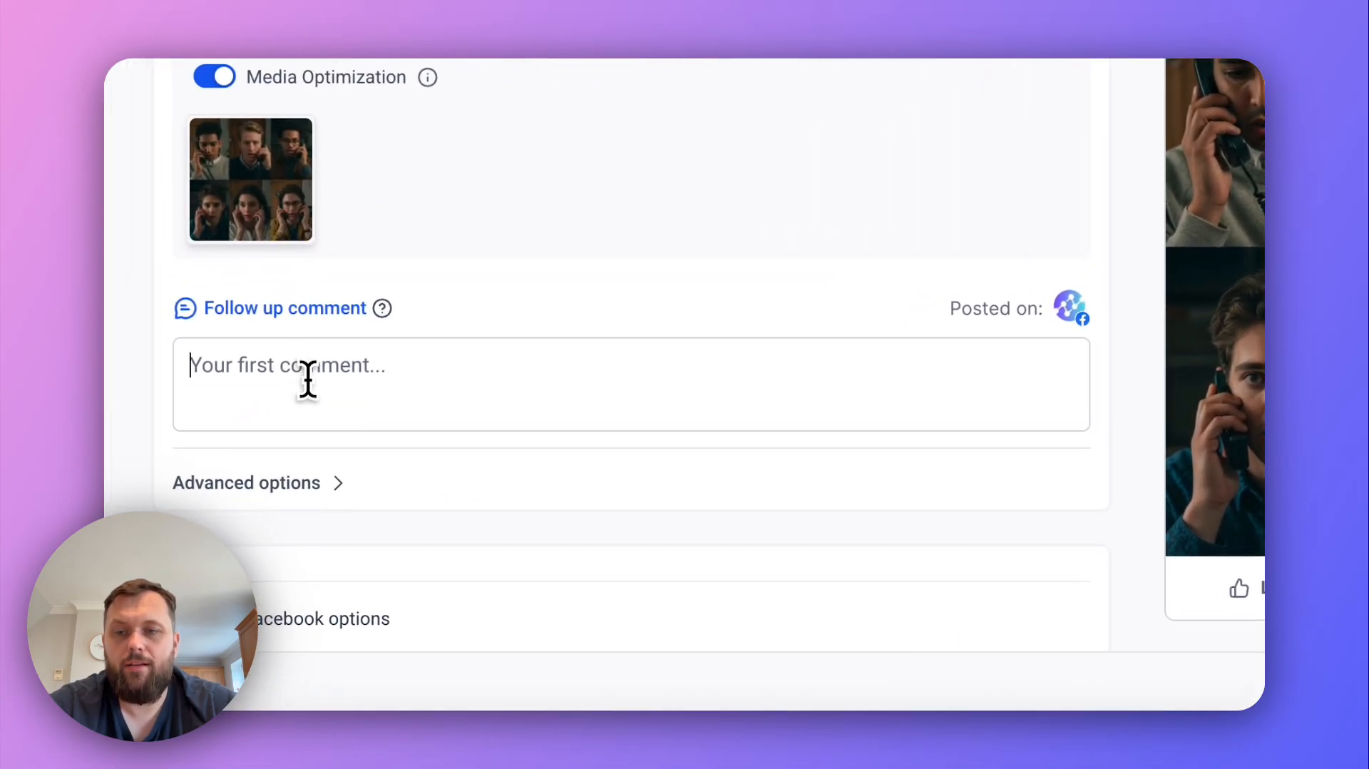
type("fsdhfdsfsdhffshoosfh")
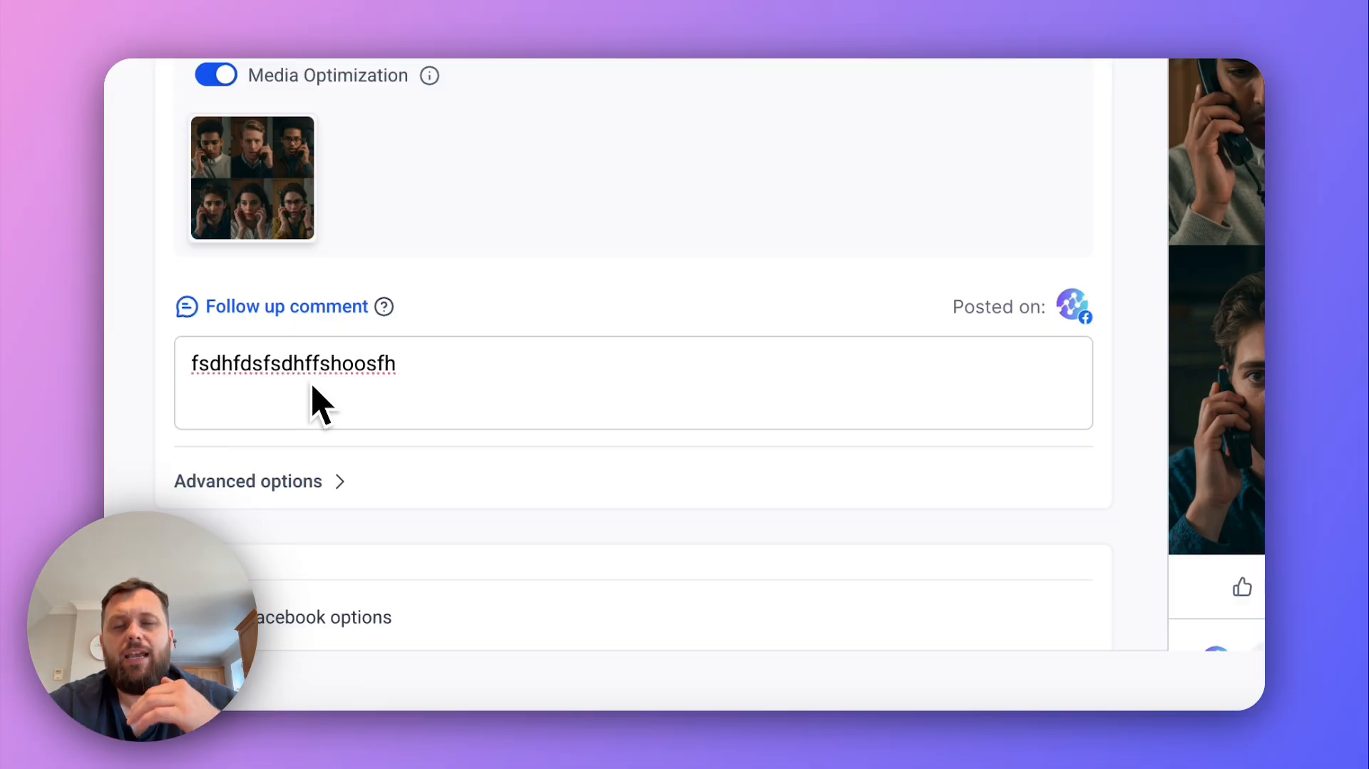
Step: Try out scheduling the post for 29 August 2025 in the suggested 5:00 PM - 6:00 PM slot, and close the scheduler without saving
scroll(322, 405, "down", 2)
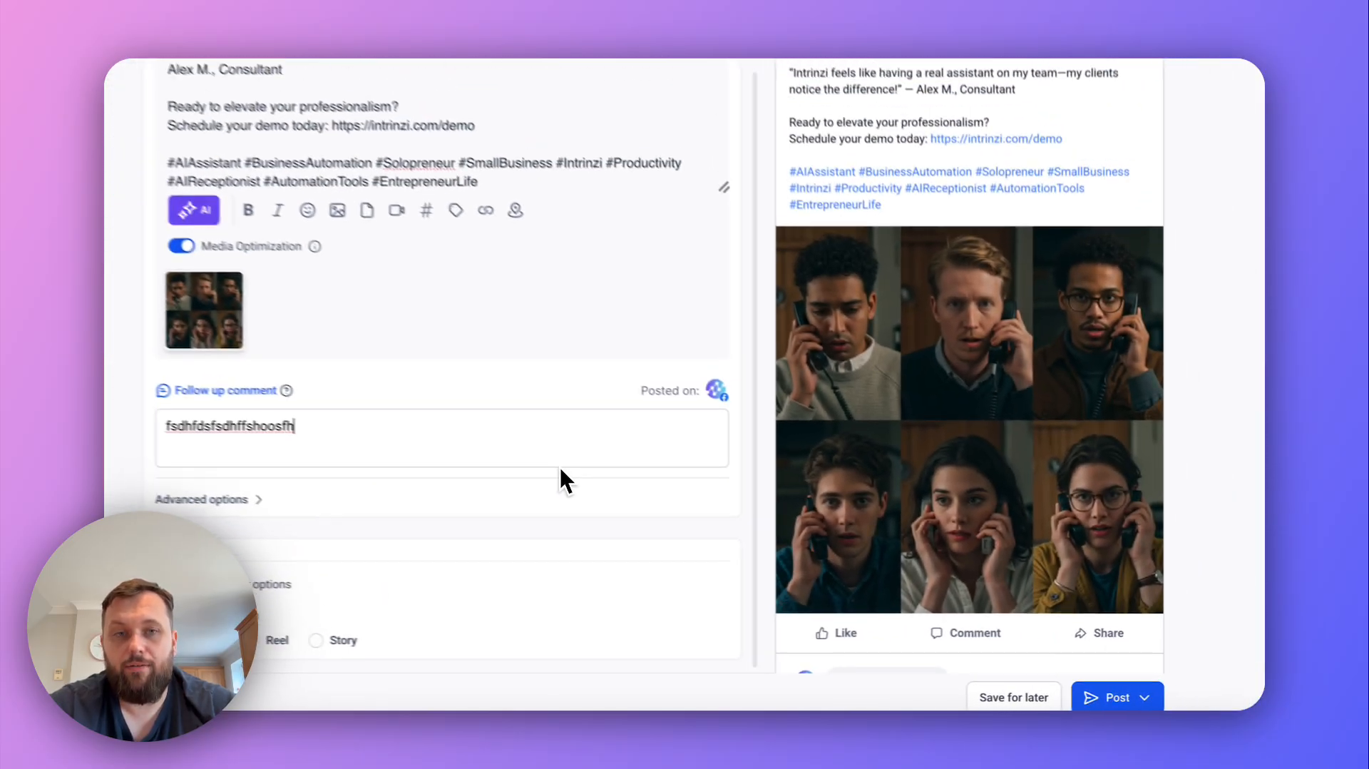
left_click(1143, 697)
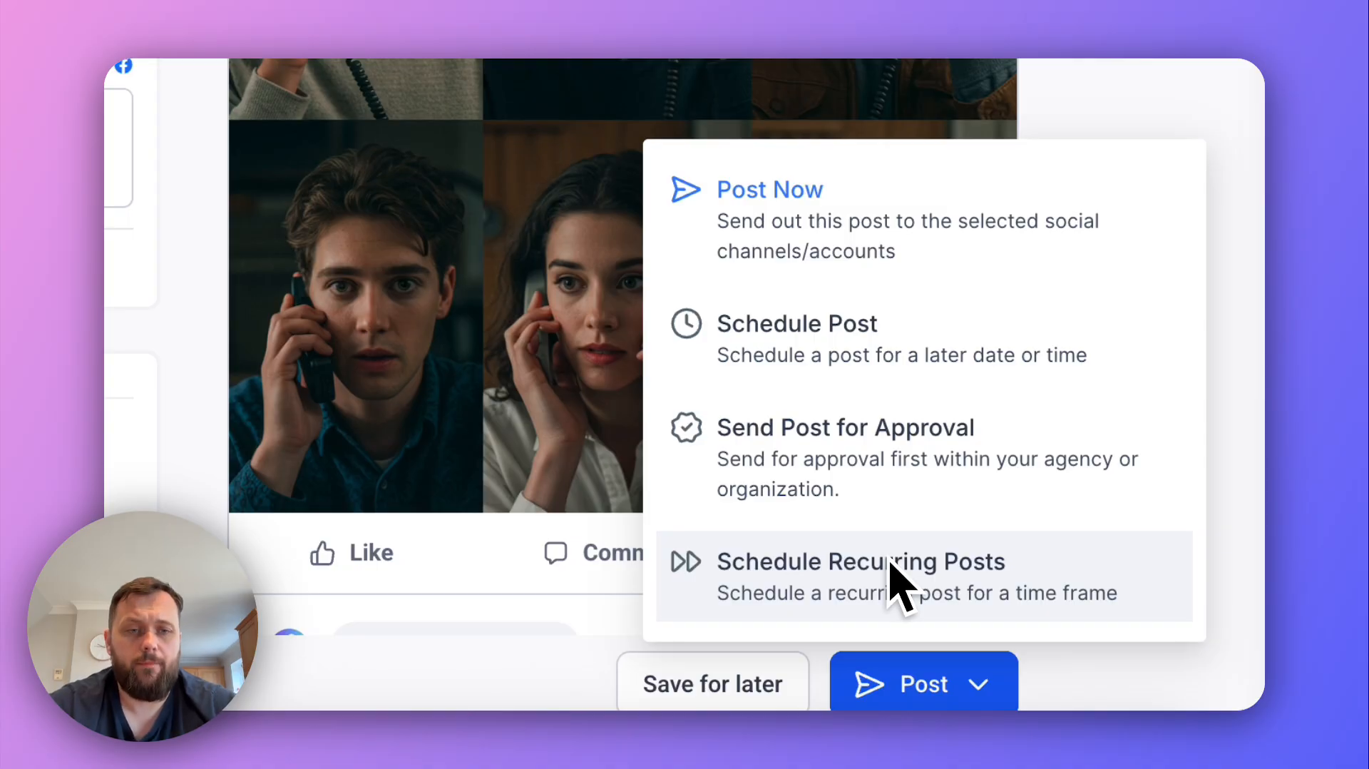
left_click(907, 369)
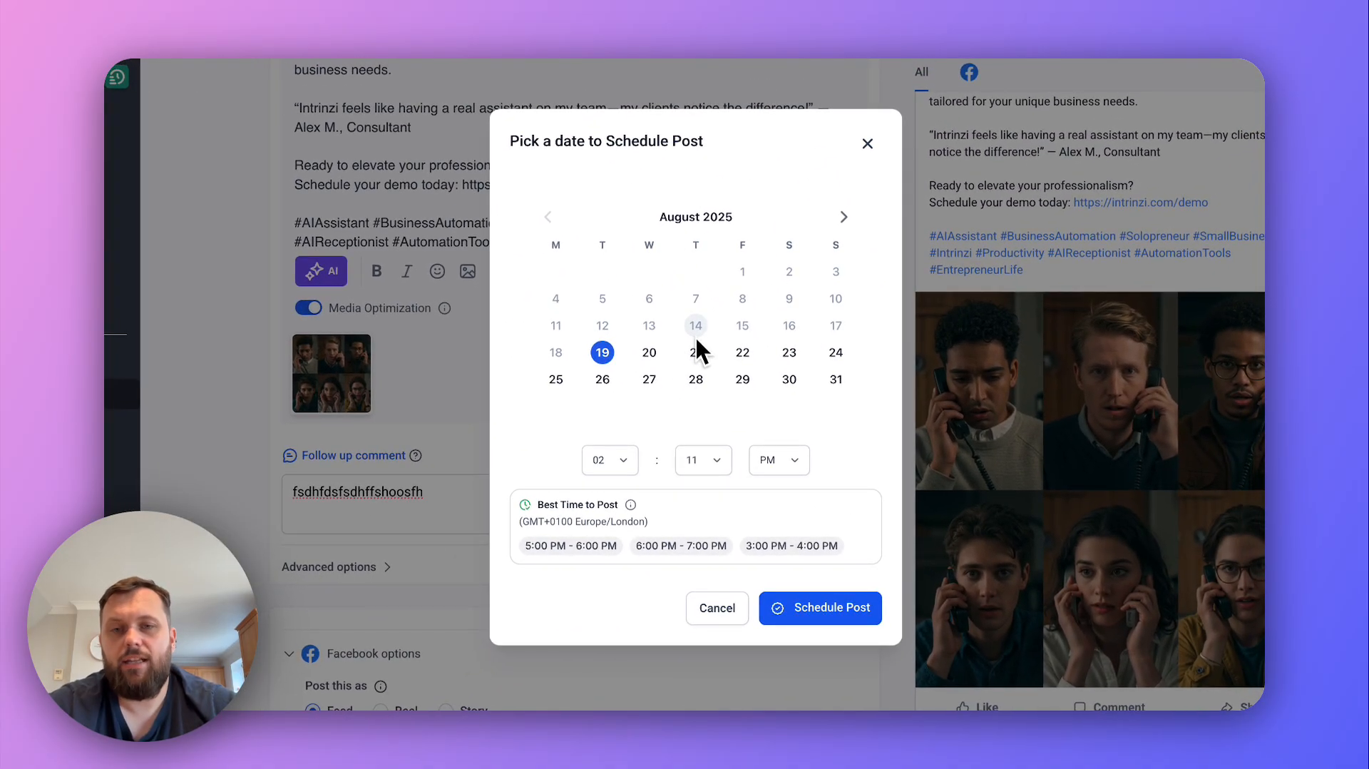
left_click(740, 381)
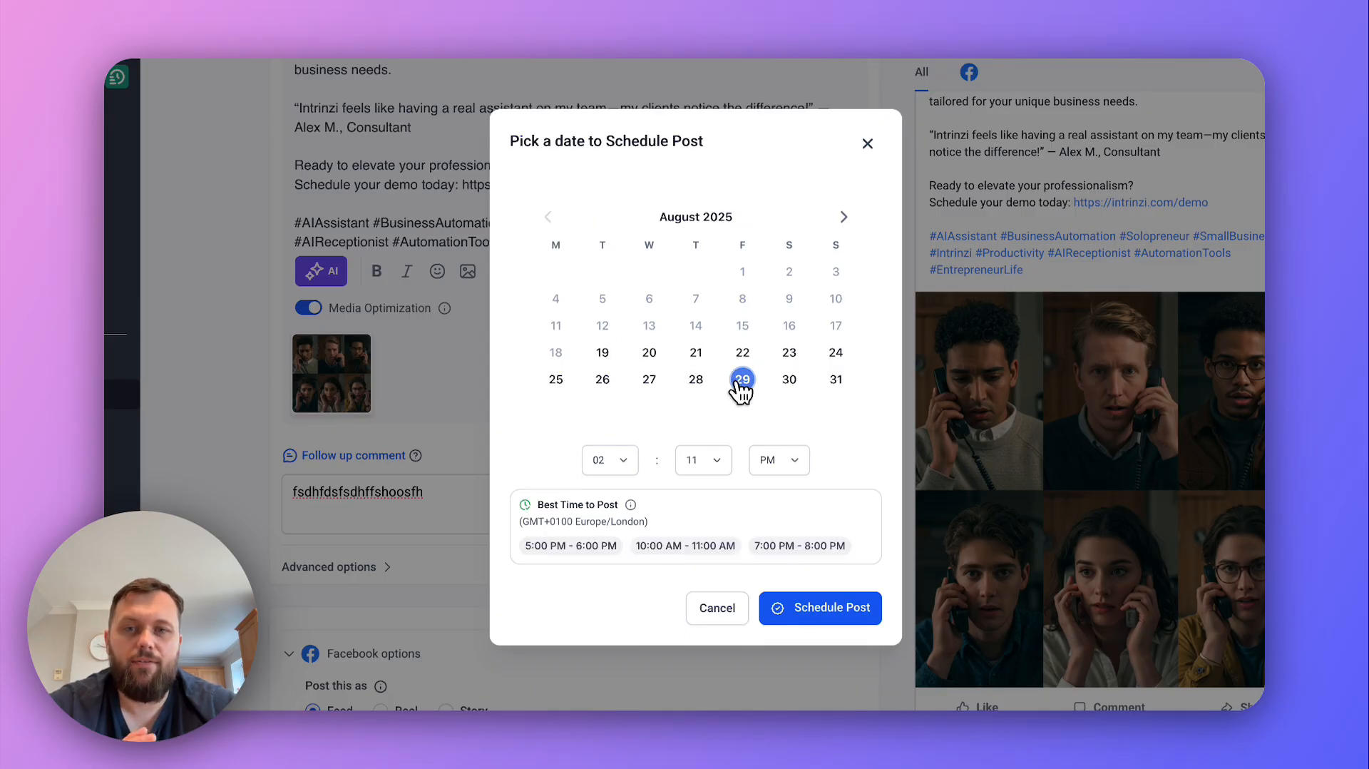
left_click(630, 457)
left_click(628, 491)
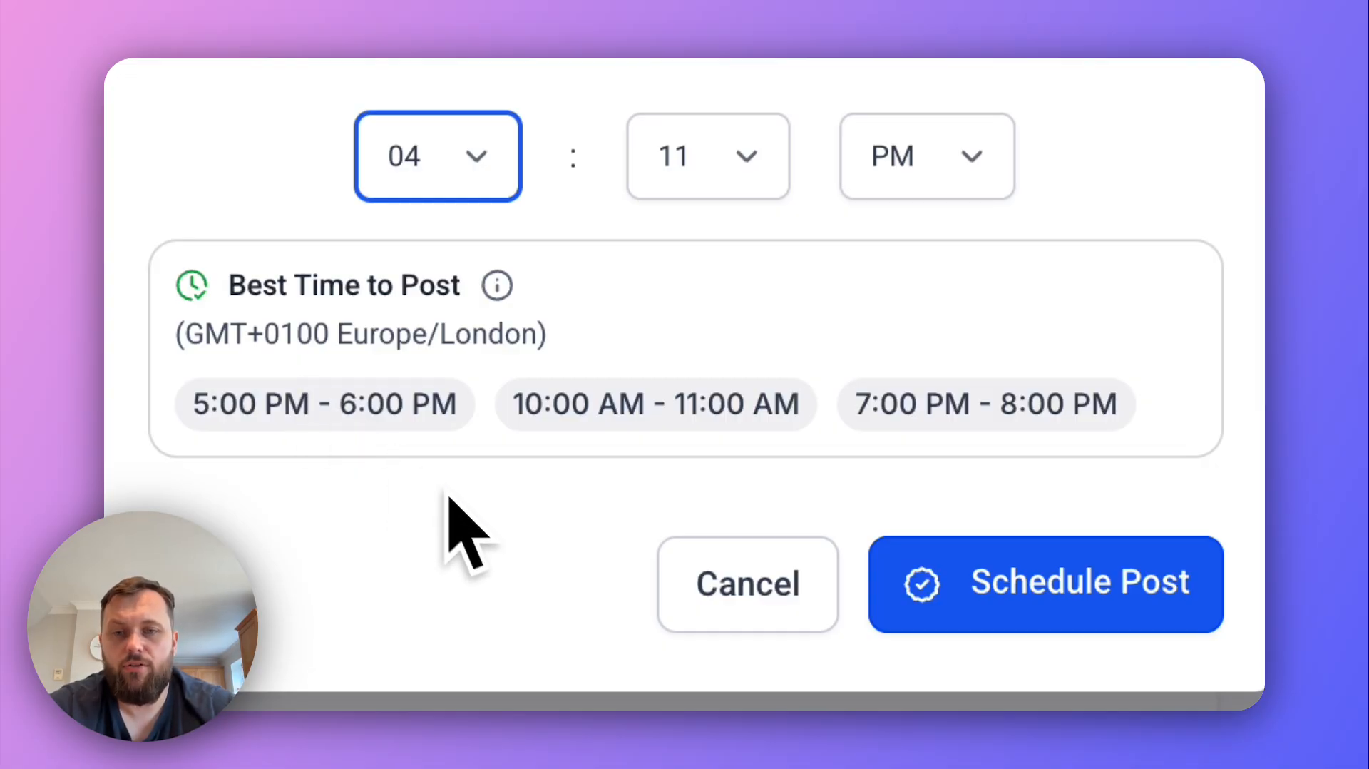
left_click(367, 411)
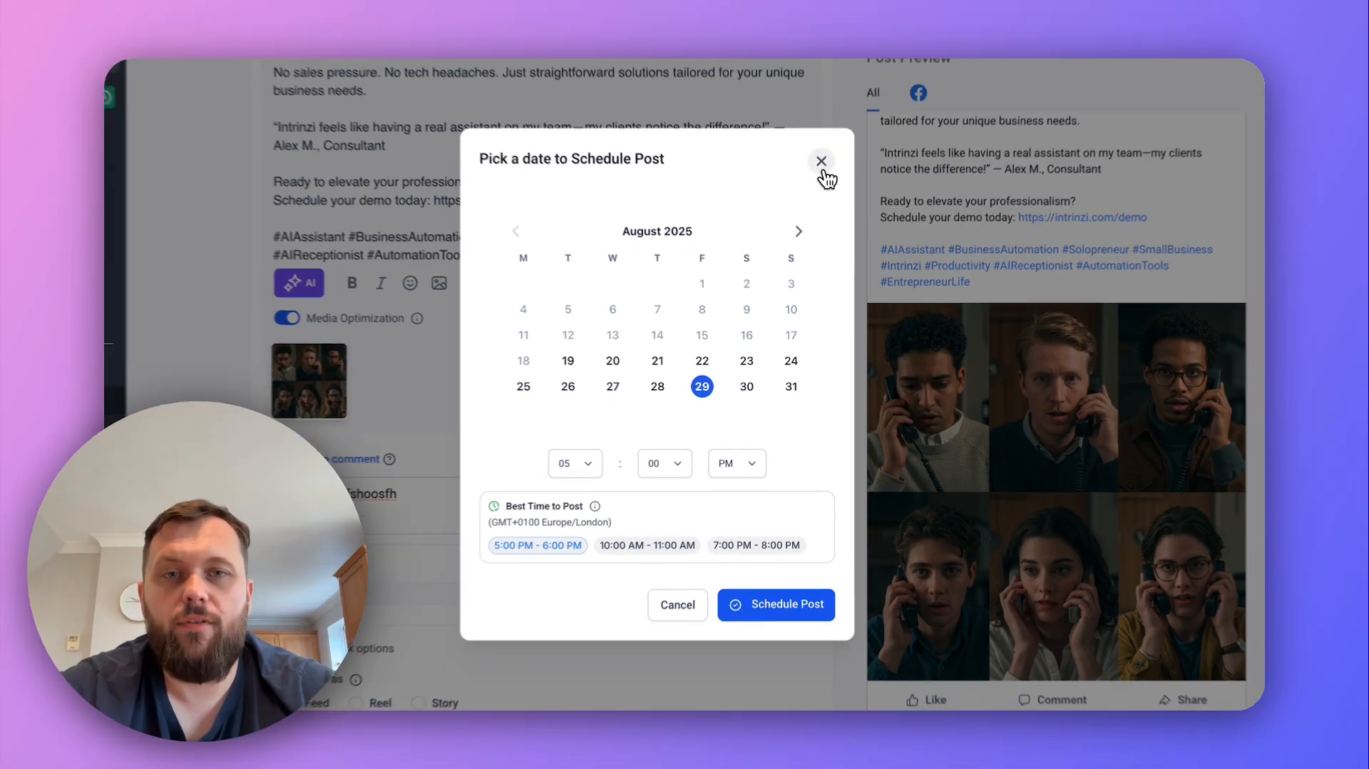
left_click(822, 144)
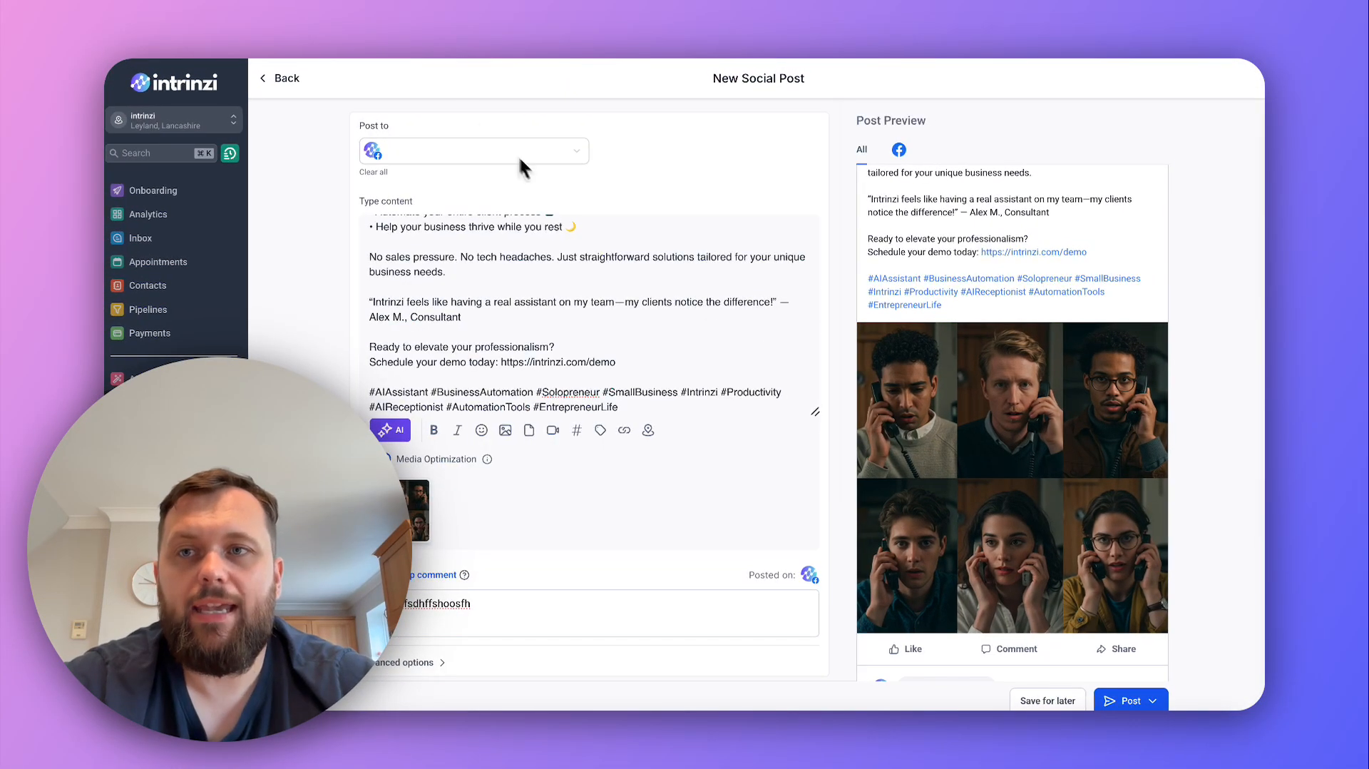
Step: Return to the Social Planner overview and view the social platforms available to connect
left_click(269, 78)
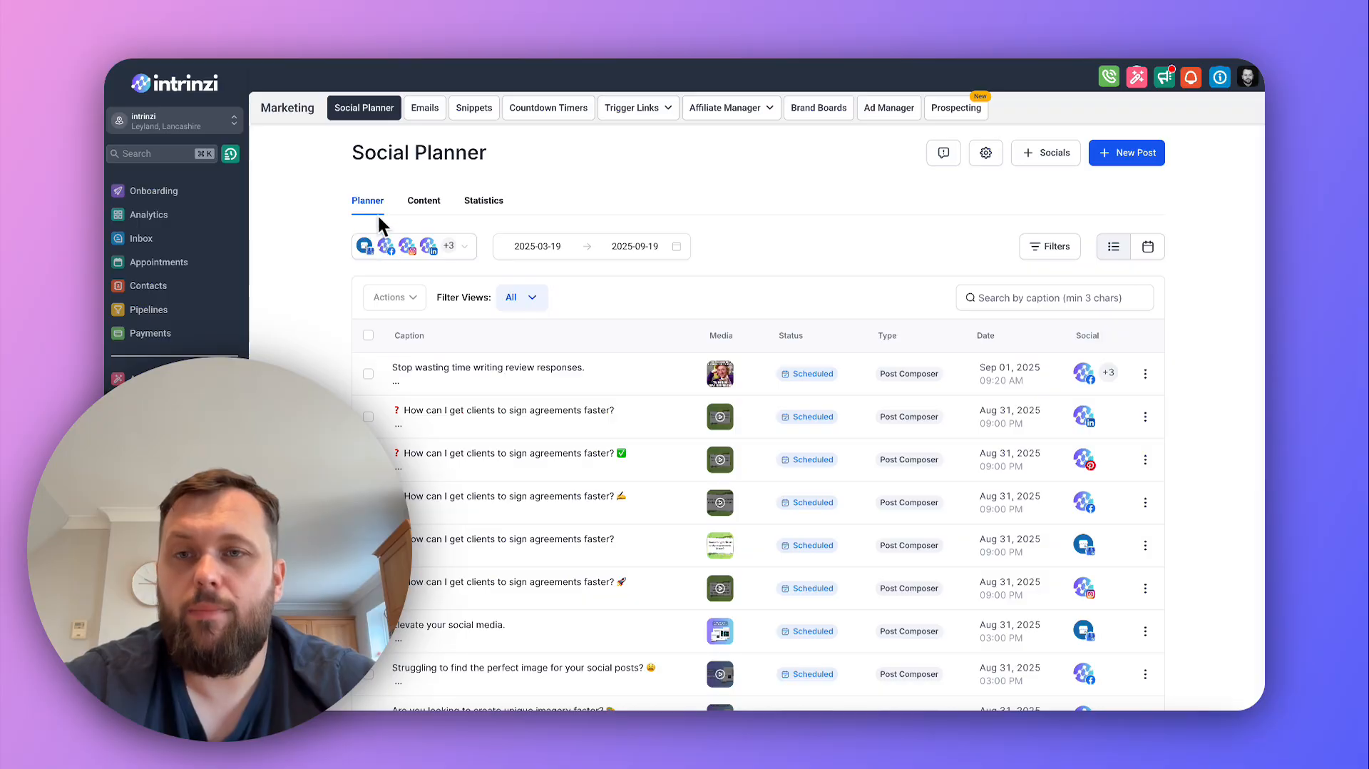
left_click(1058, 158)
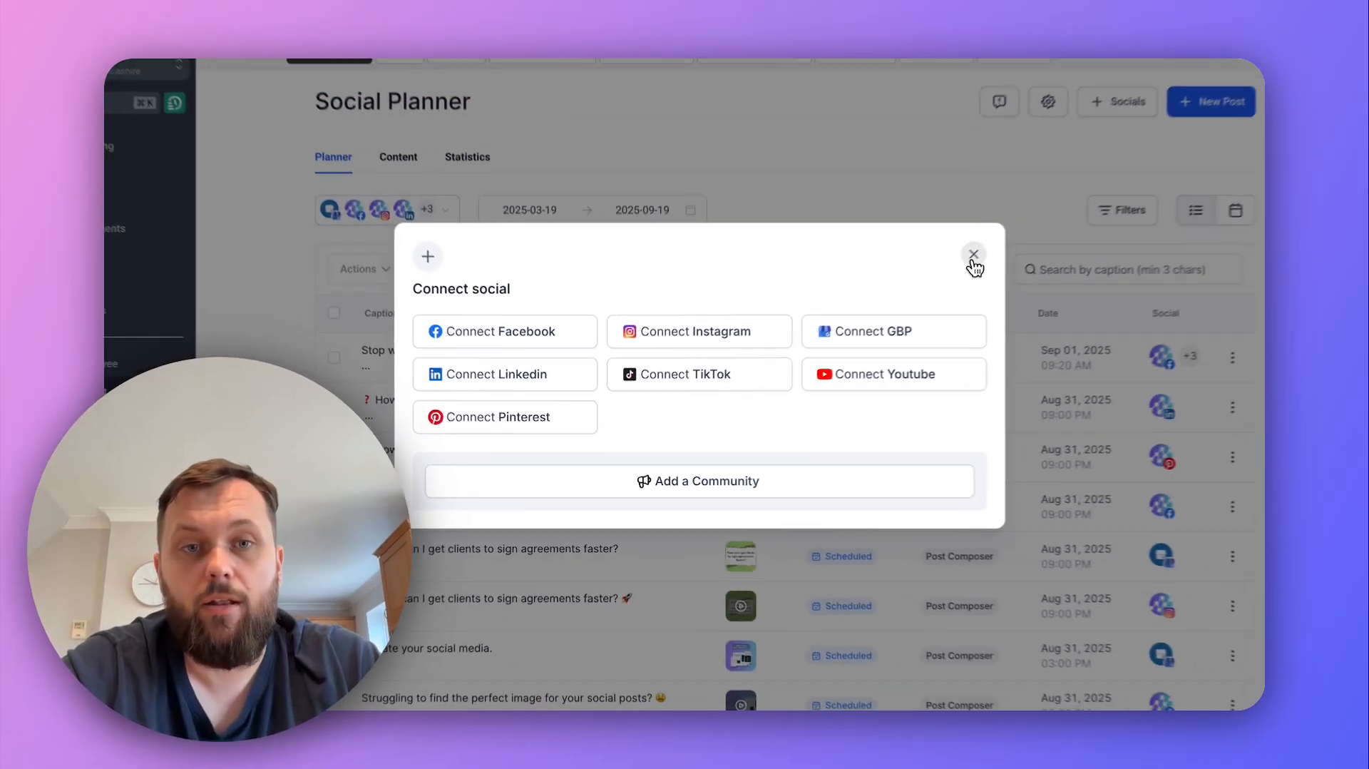
left_click(1191, 127)
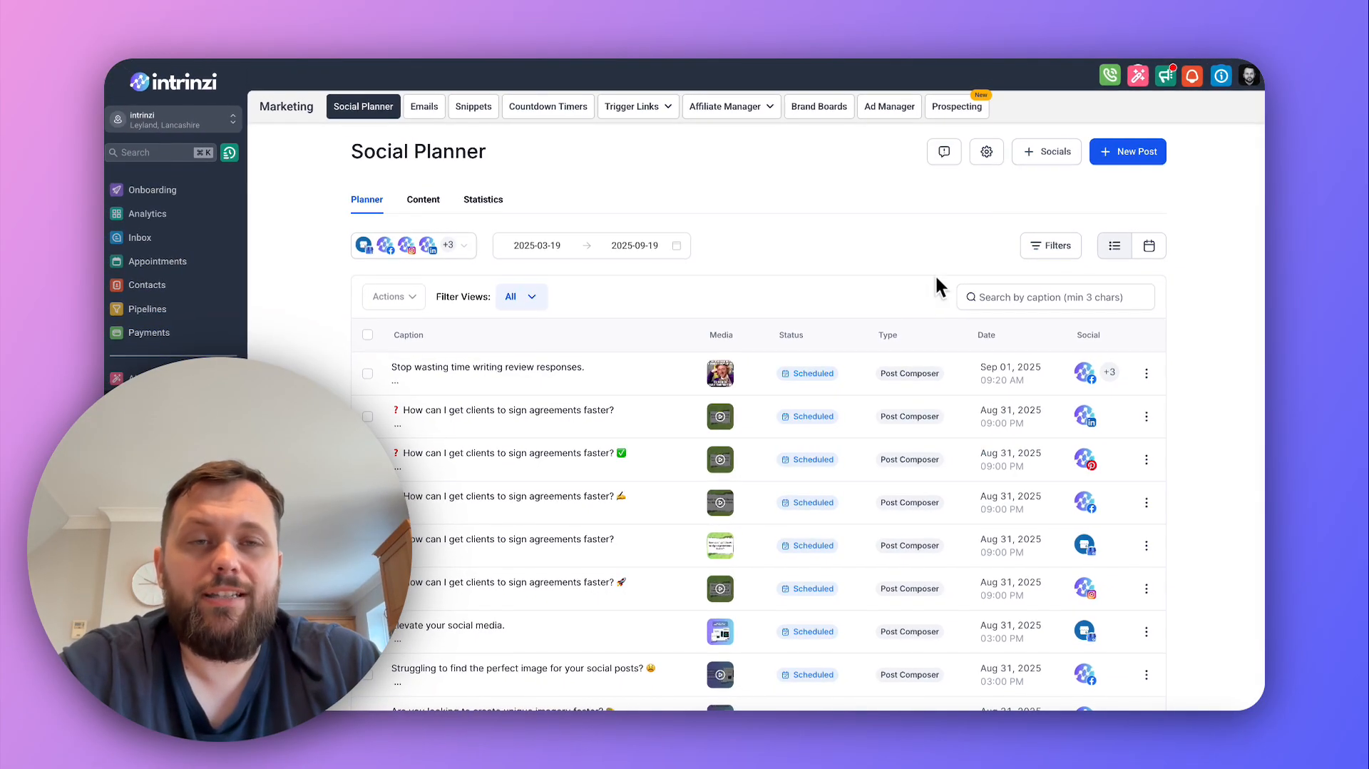
Step: Open the Social Planner template library from the new post options and browse the most popular templates
left_click(1134, 145)
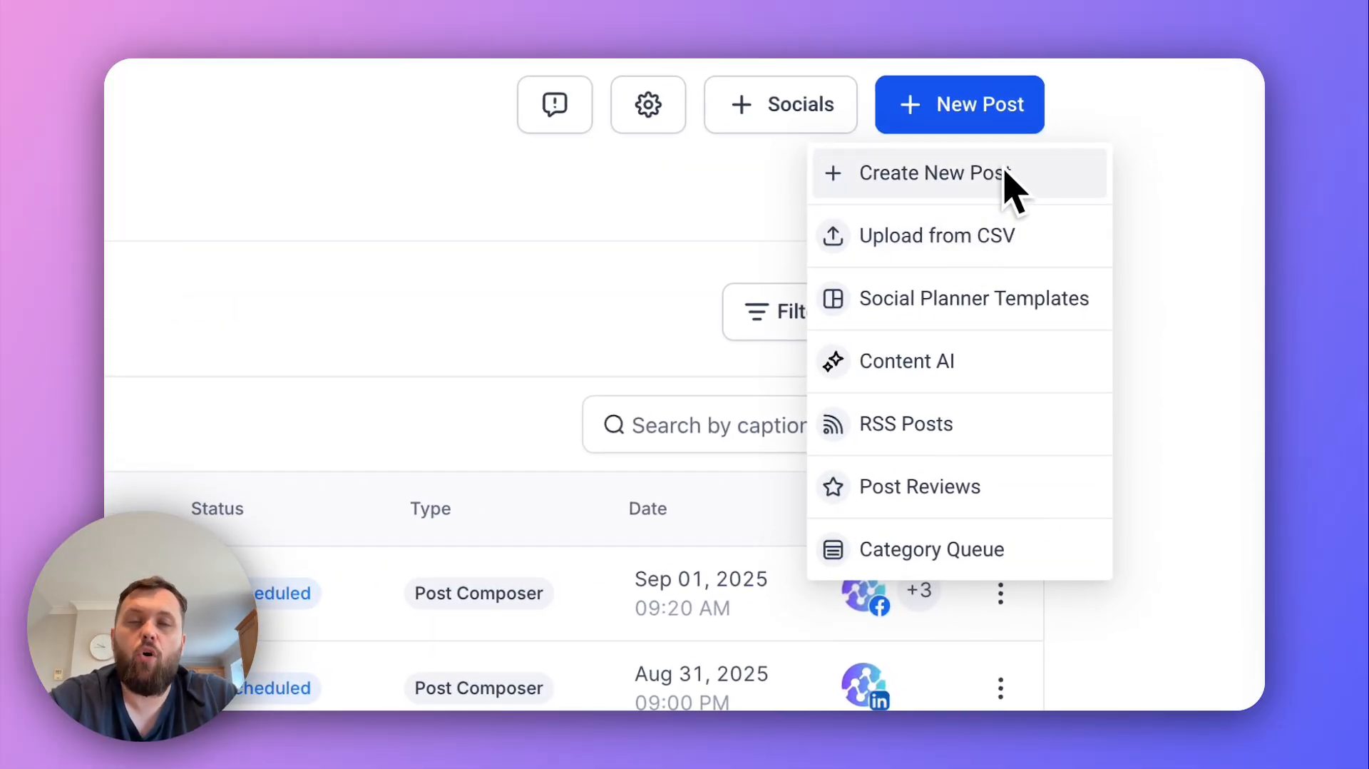
left_click(990, 319)
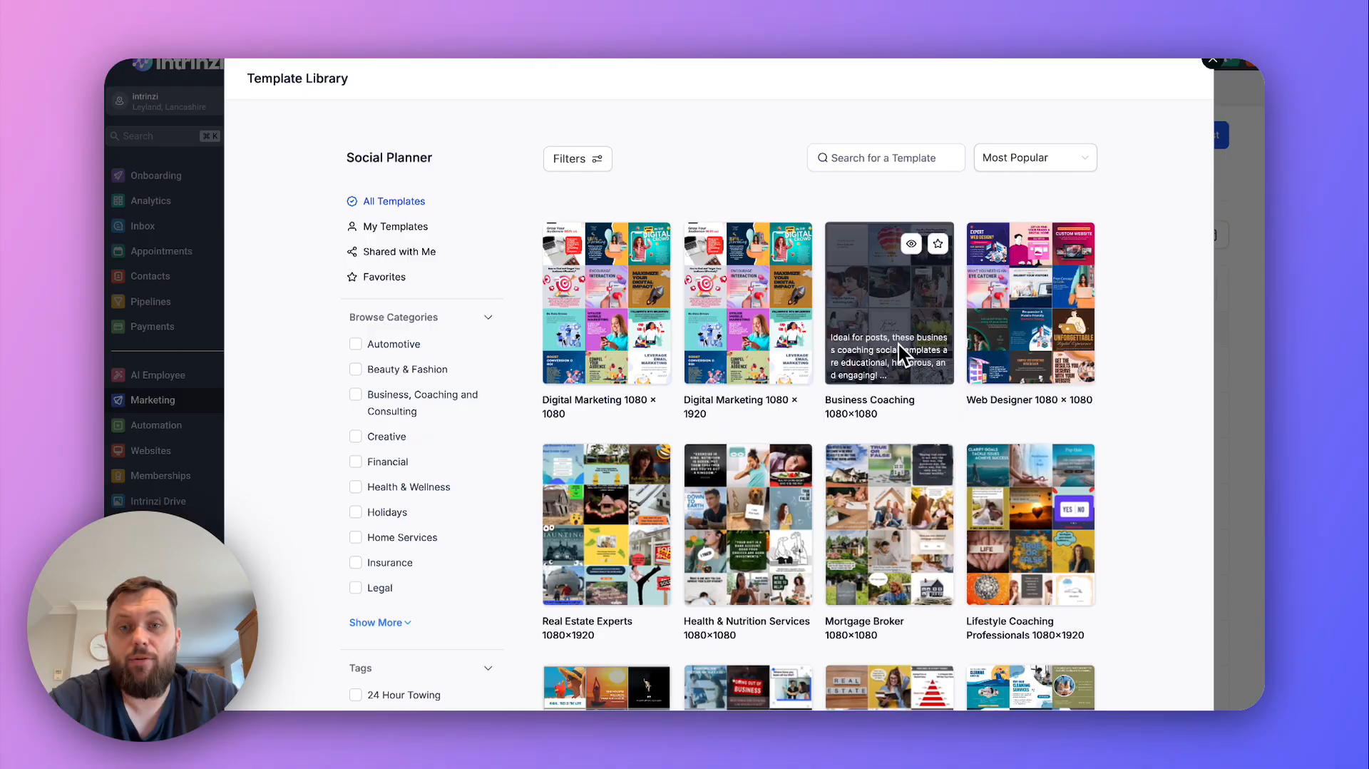
scroll(825, 450, "down", 2)
scroll(827, 452, "down", 5)
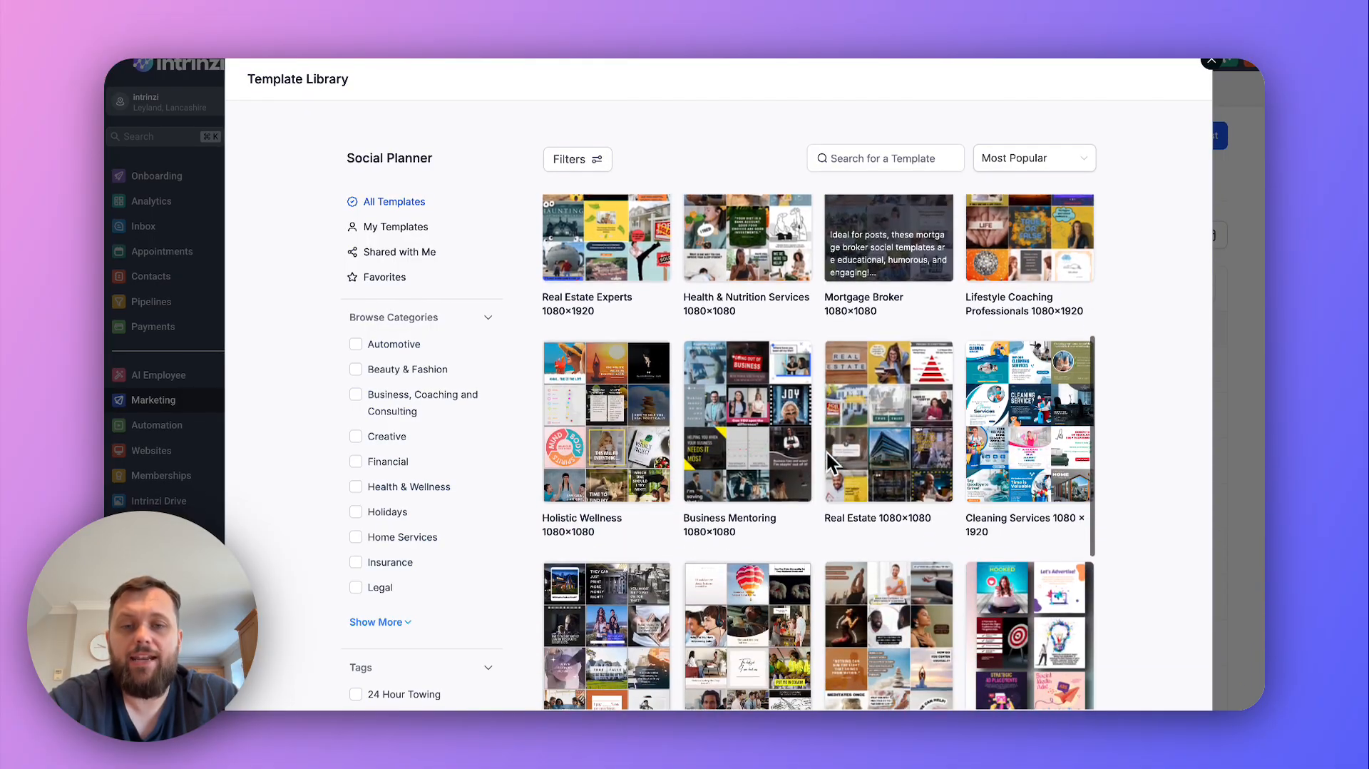
scroll(827, 456, "down", 5)
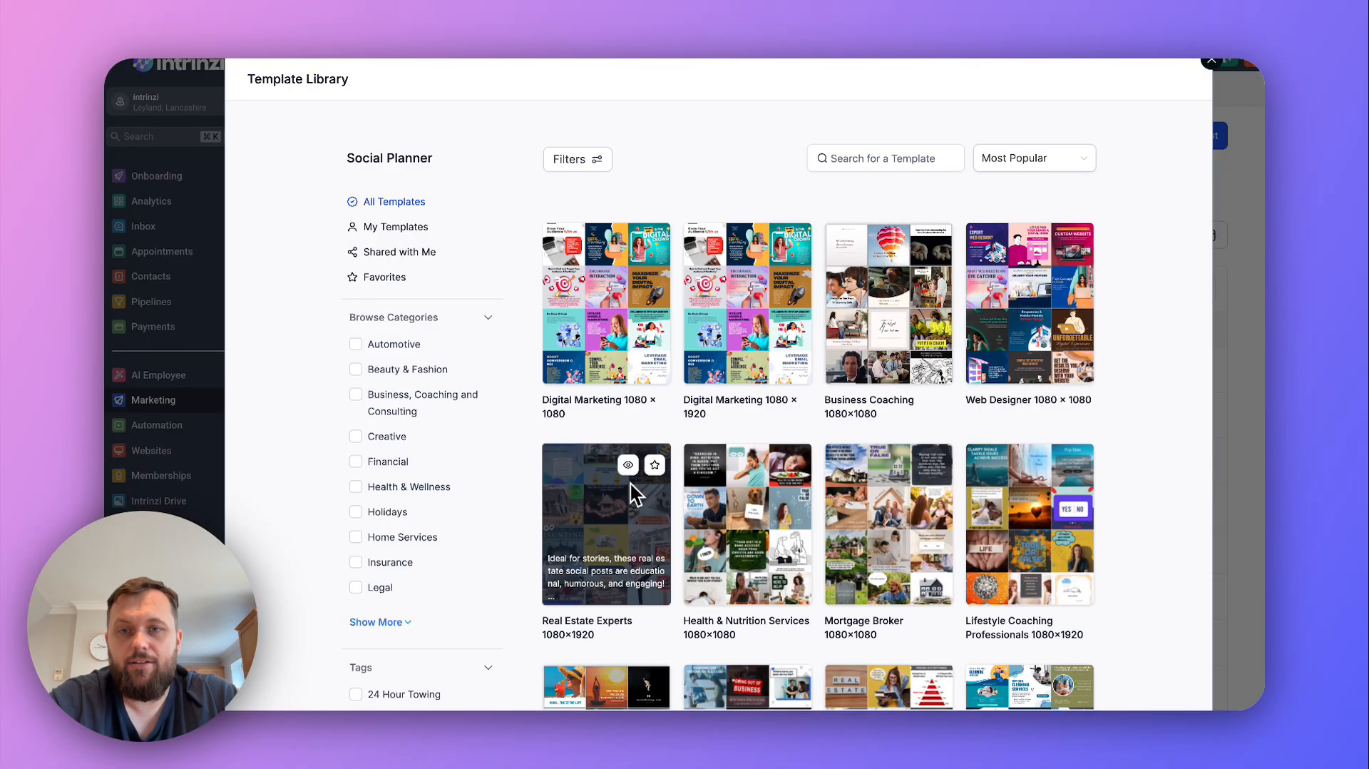
Step: Look through the posts of the Digital Marketing 1080 × 1080 template and import it into the planner's content
left_click(631, 257)
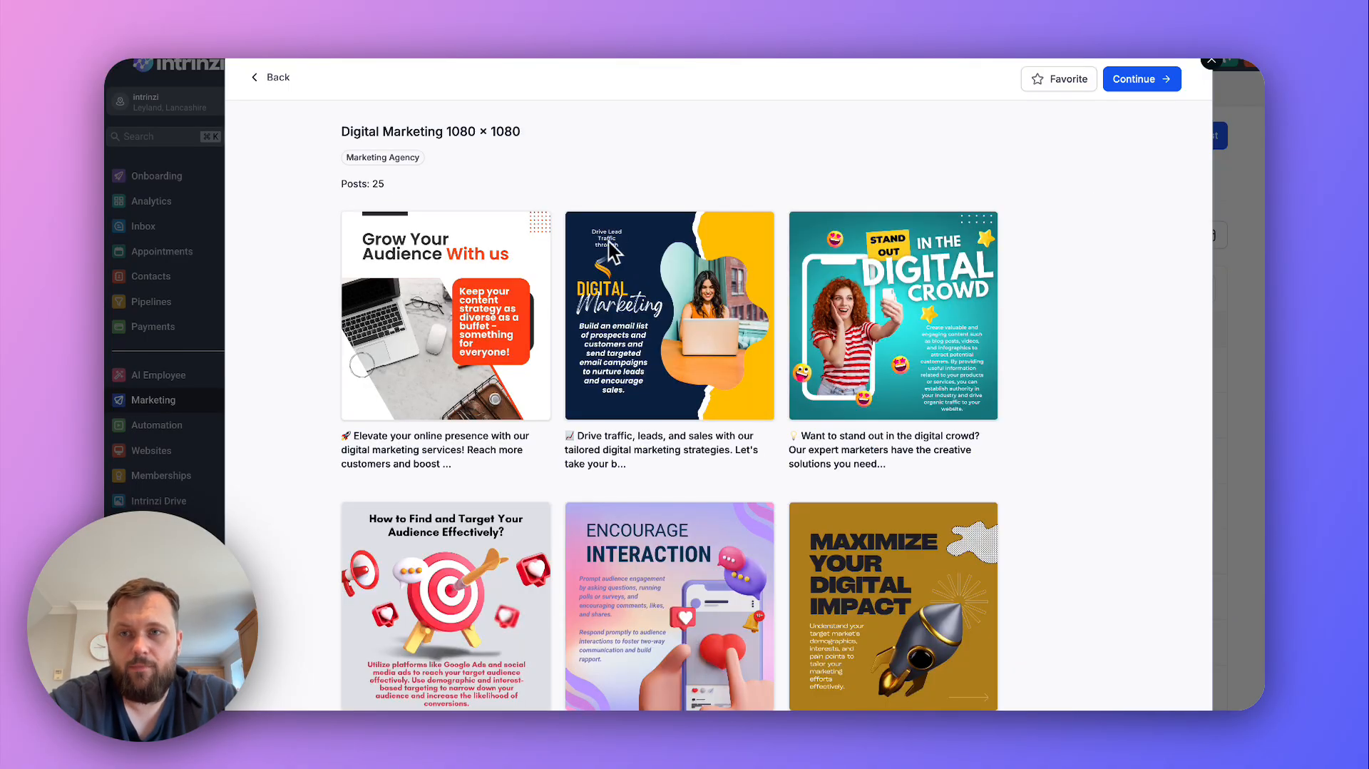
left_click_drag(347, 184, 414, 194)
left_click(406, 192)
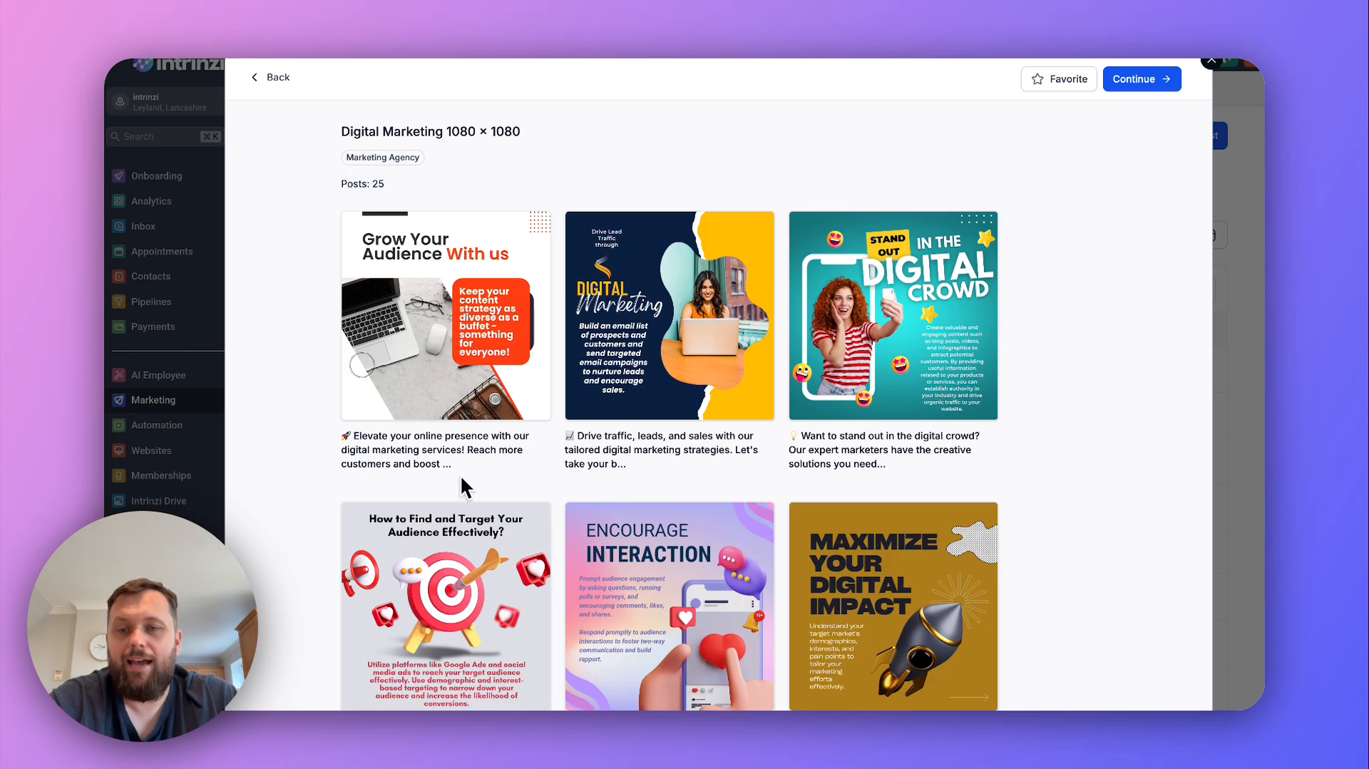
scroll(459, 473, "down", 10)
scroll(459, 482, "down", 20)
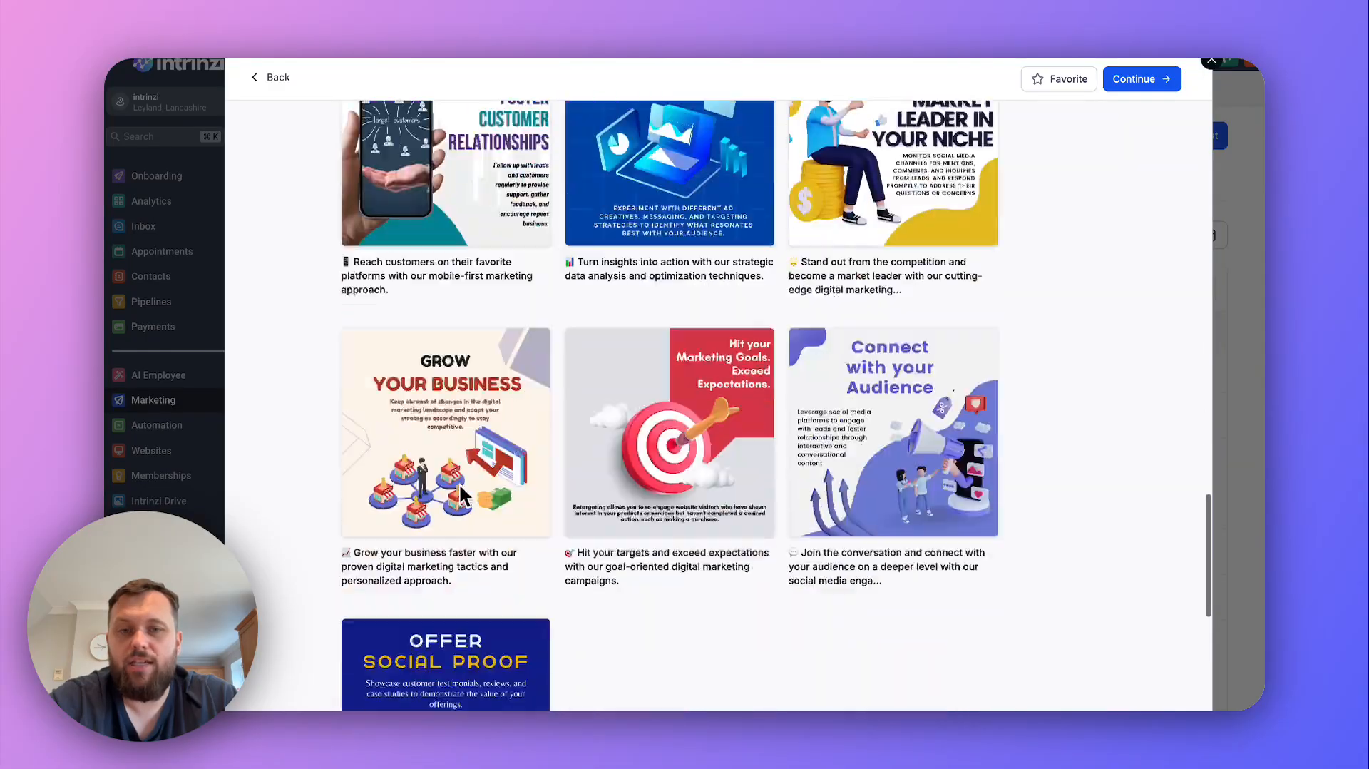
scroll(459, 482, "up", 7)
scroll(459, 482, "up", 15)
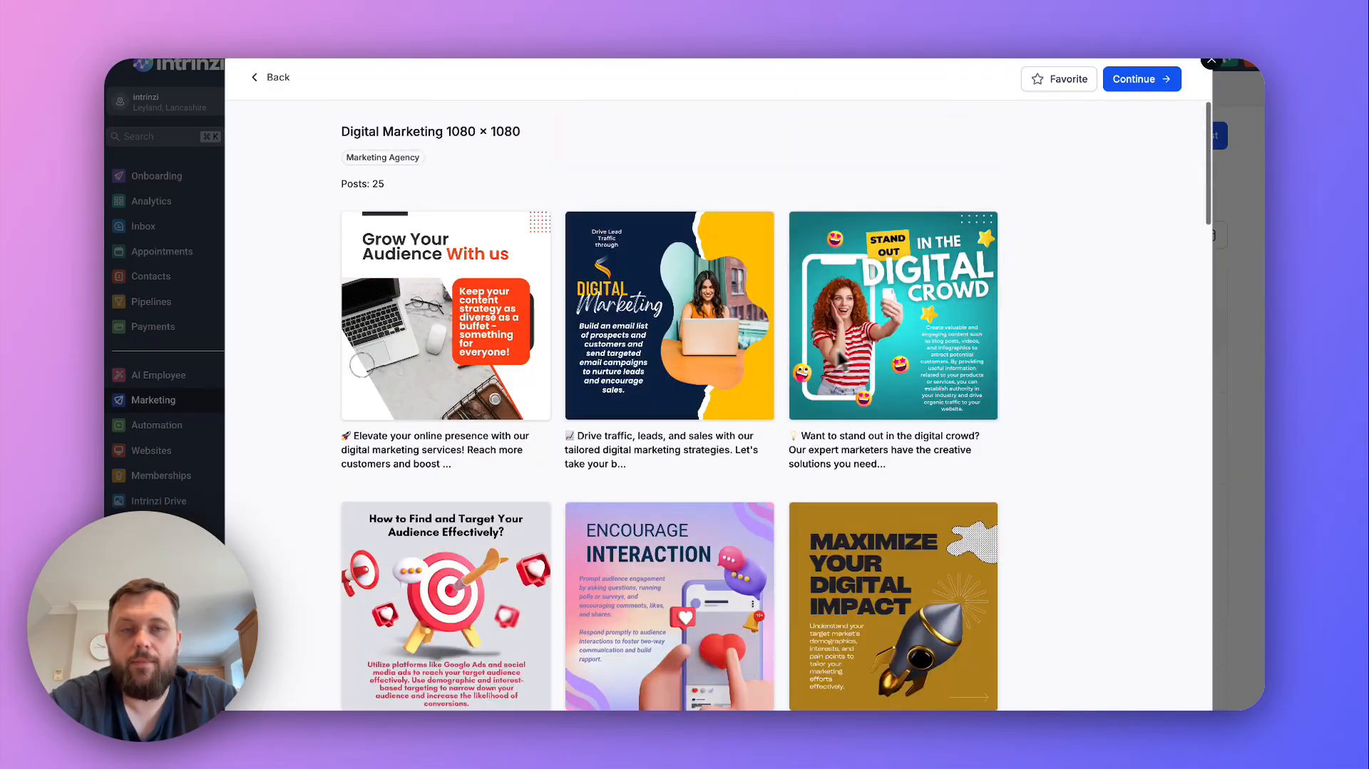
left_click(1143, 79)
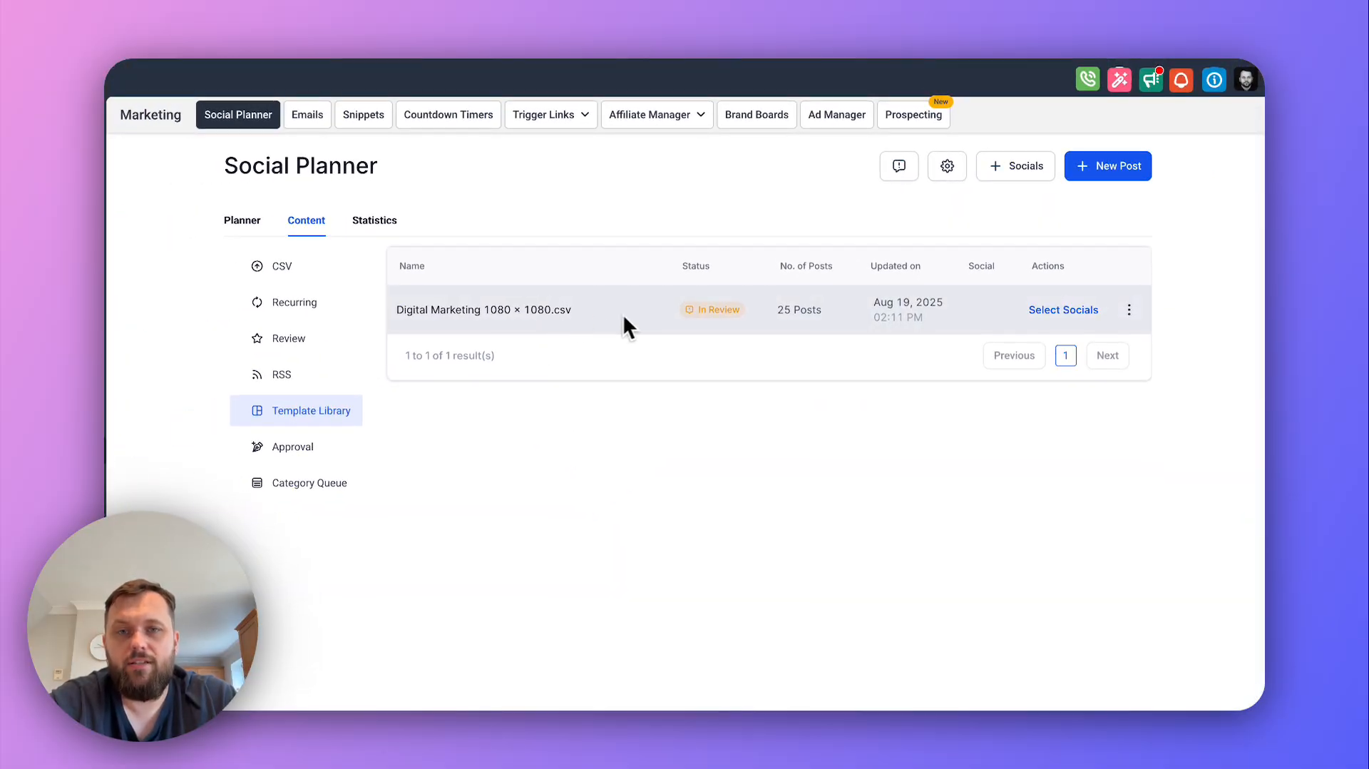
Step: Start scheduling the imported template posts and select the Intrinzi Facebook account for them
left_click(1090, 311)
left_click(673, 298)
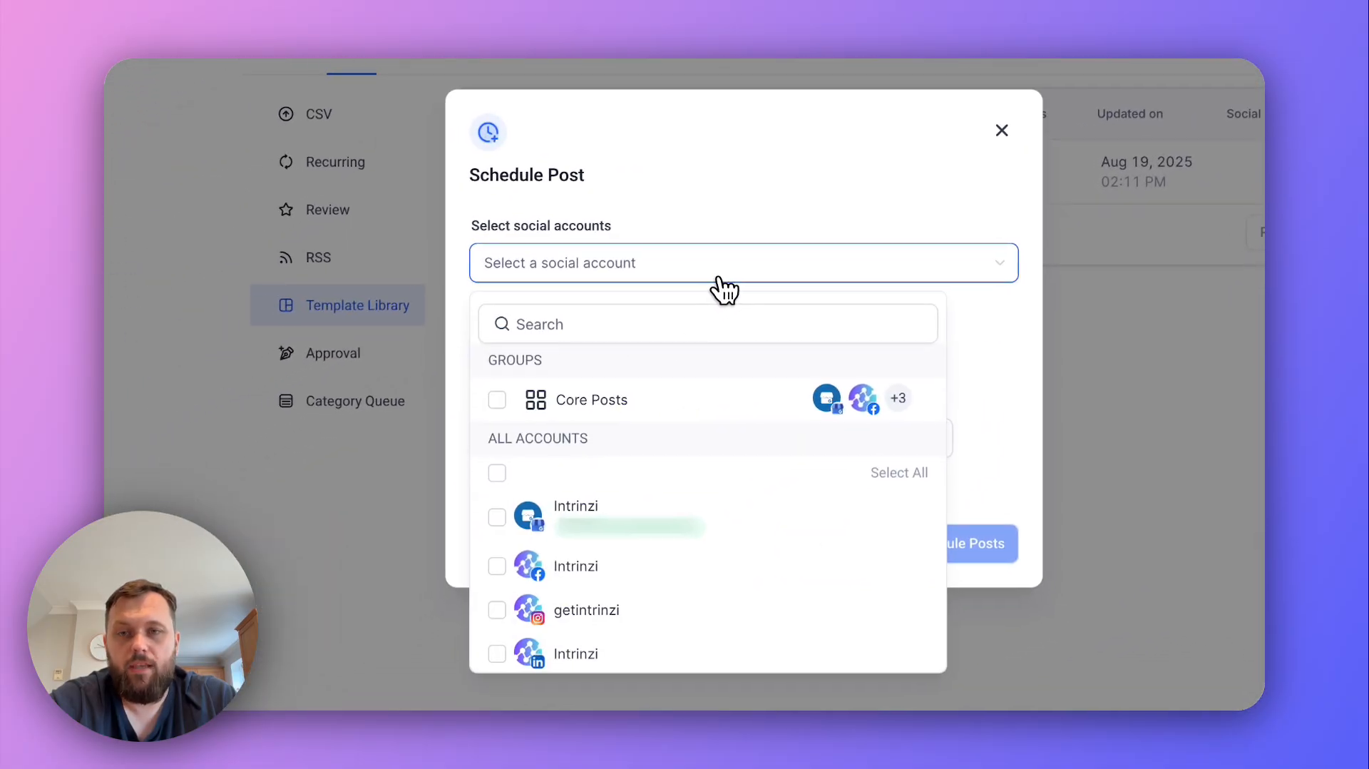
left_click(621, 574)
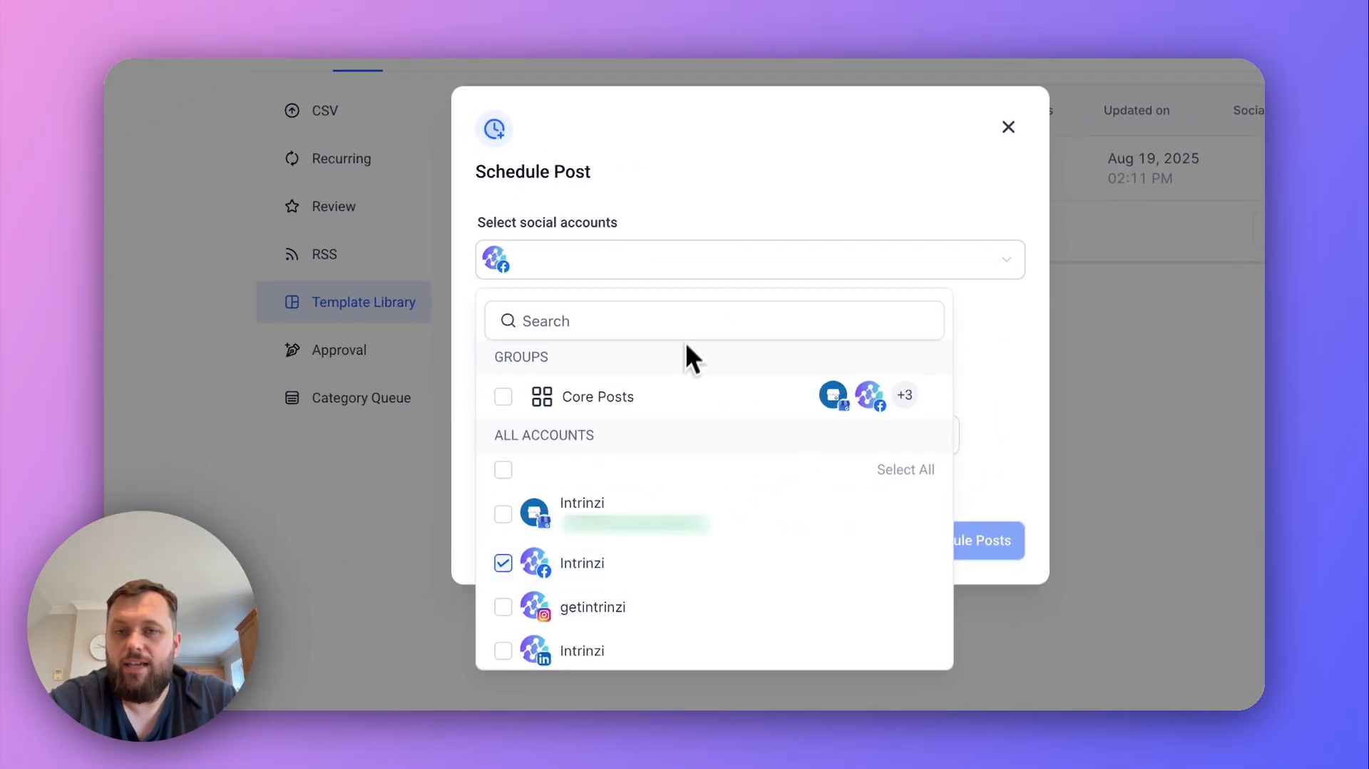
left_click(735, 198)
Step: Try Monday, Wednesday, Friday and Sunday as posting days with more posts, and close the scheduling dialog without scheduling
left_click(484, 396)
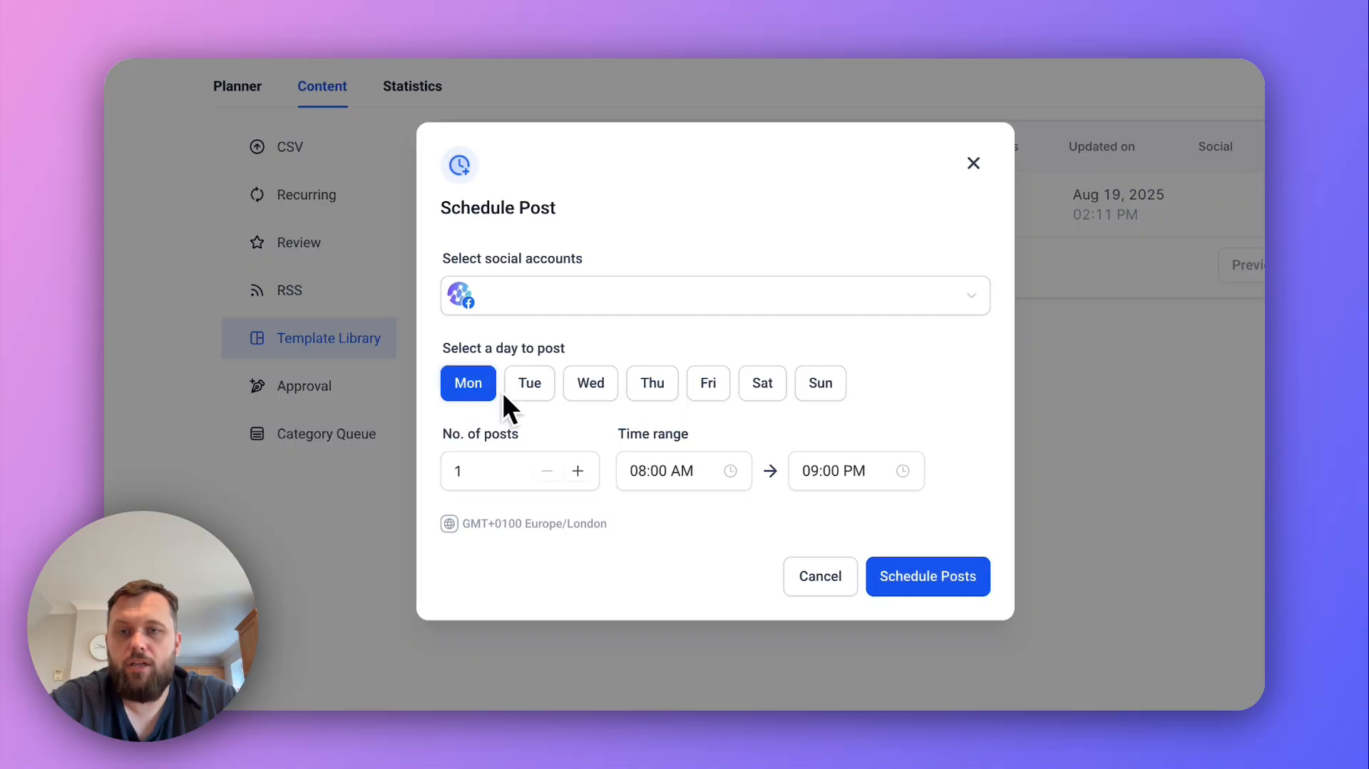
left_click(595, 396)
left_click(706, 396)
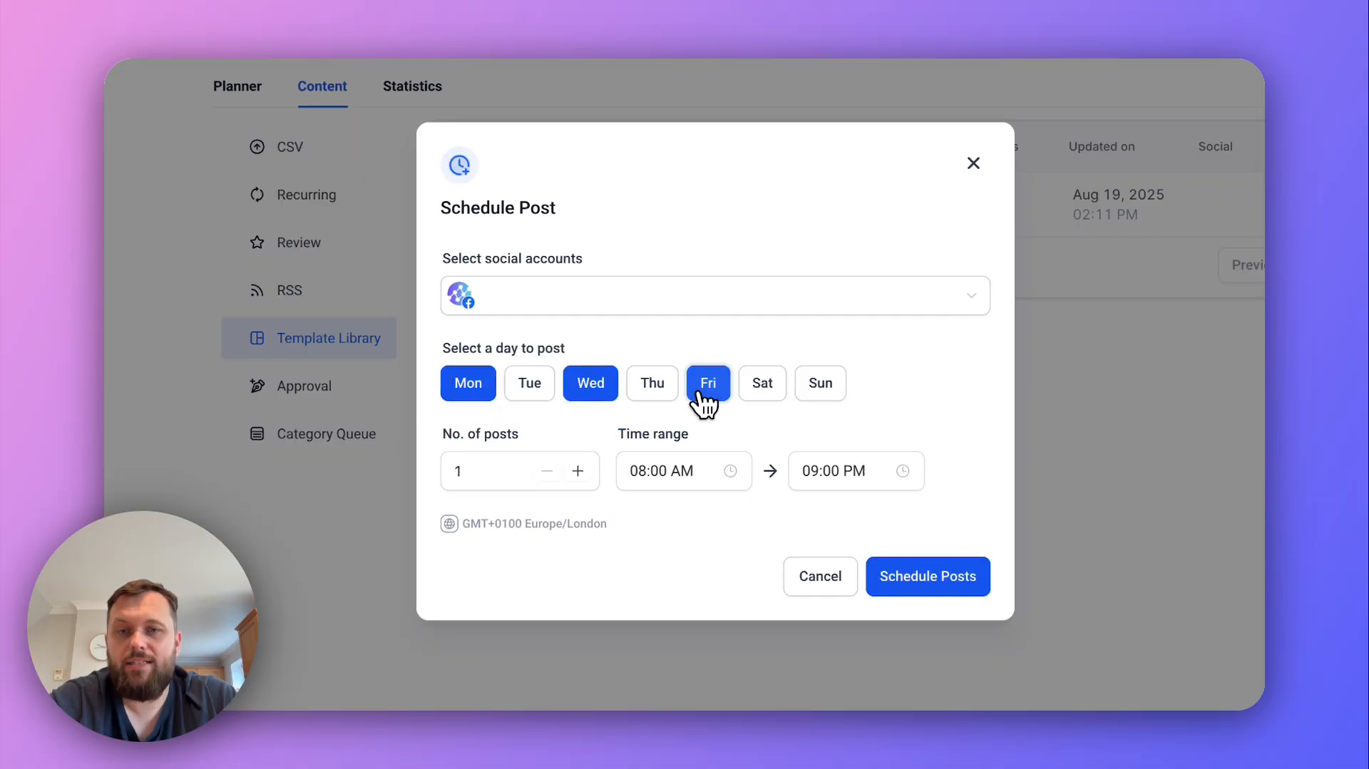
left_click(816, 391)
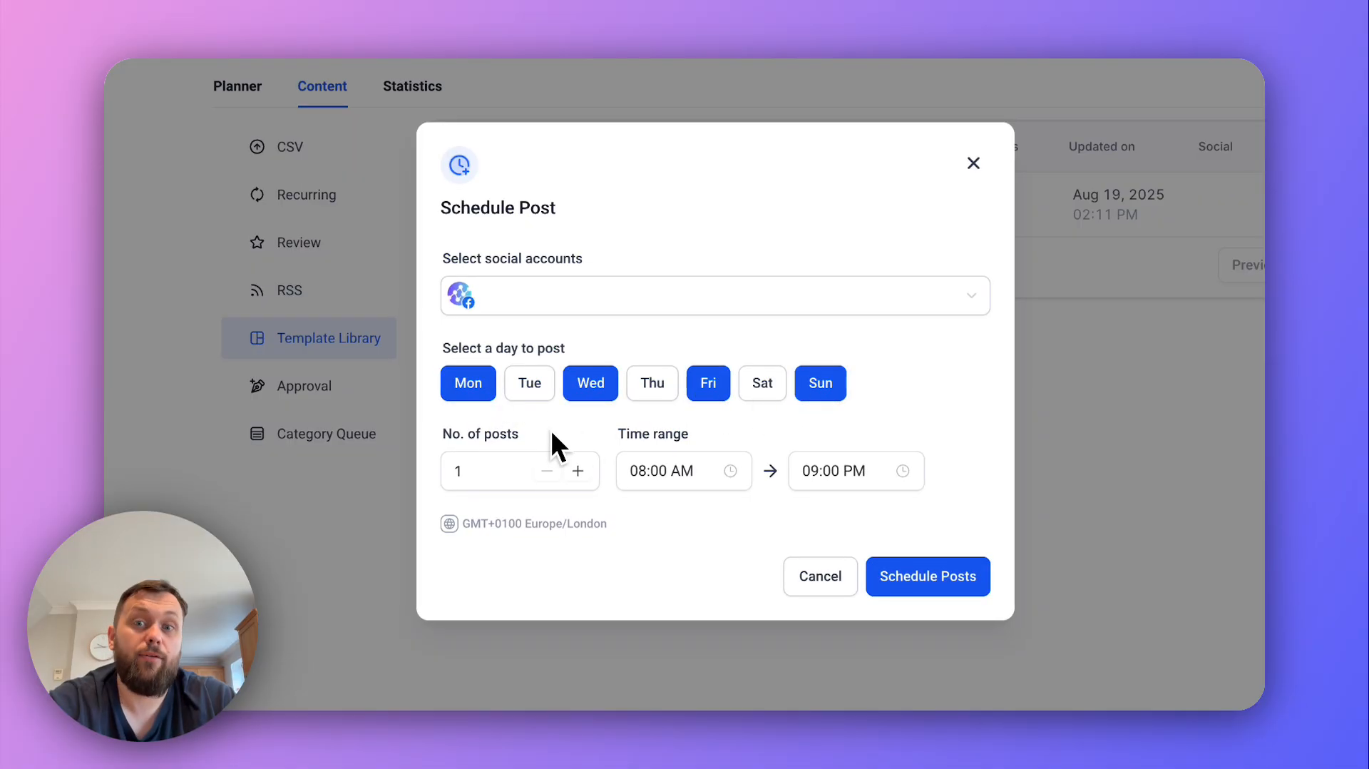
left_click(578, 472)
left_click(578, 471)
left_click(578, 471)
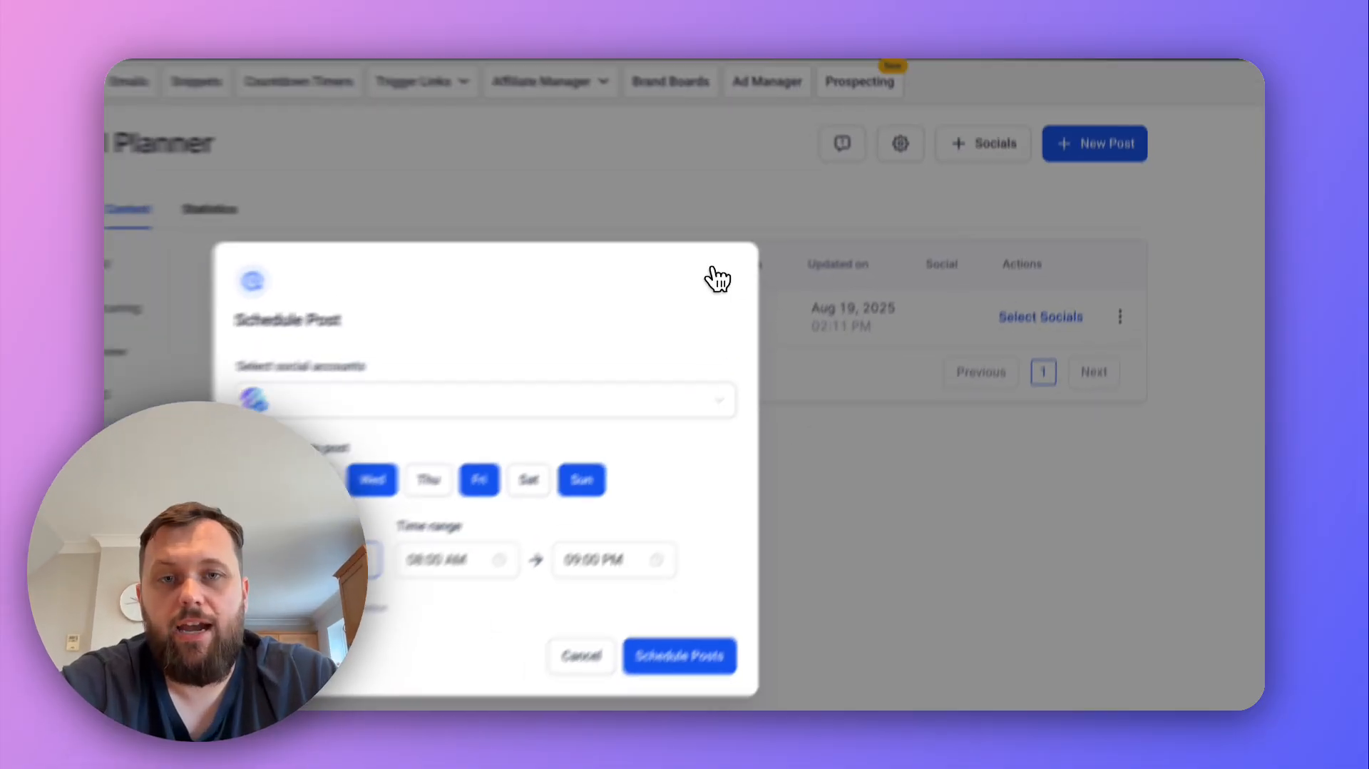
left_click(690, 147)
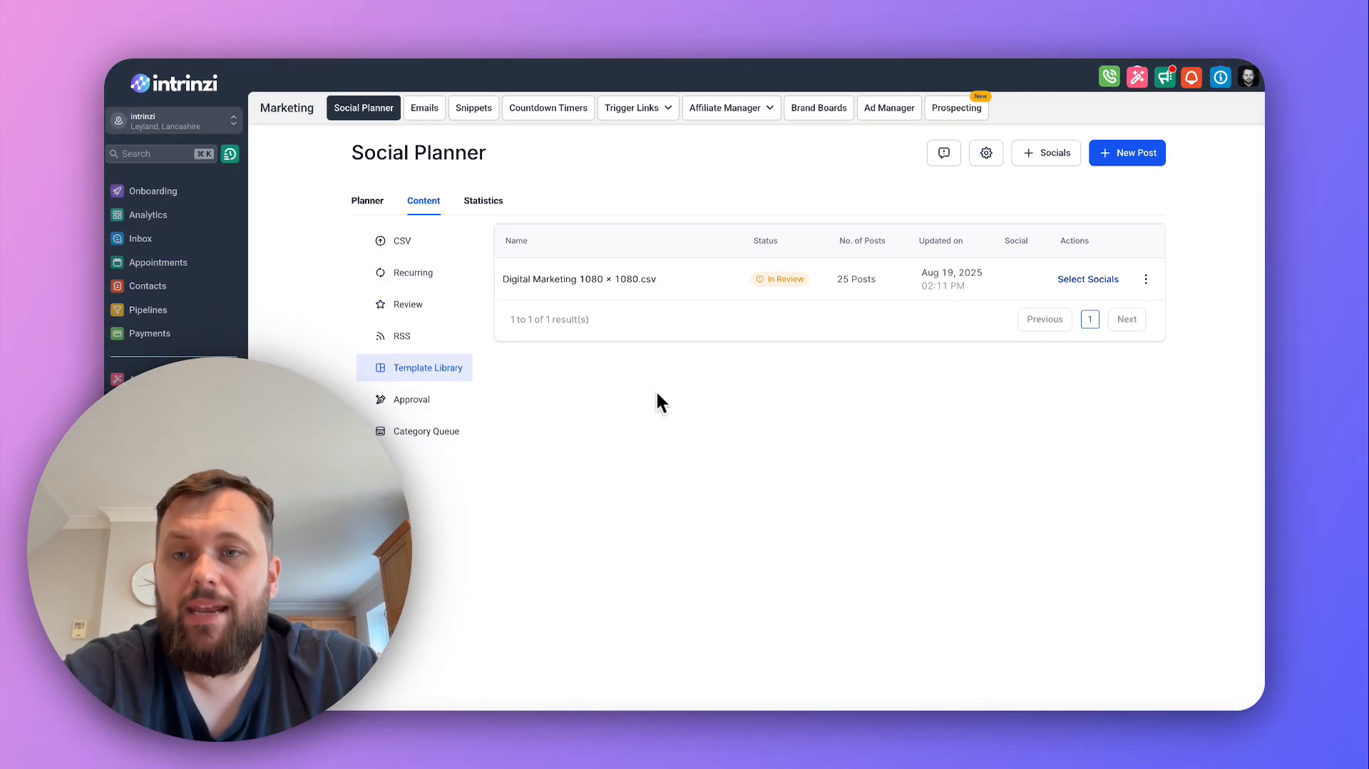
Step: Show the Approval section of the planner's content
left_click(449, 401)
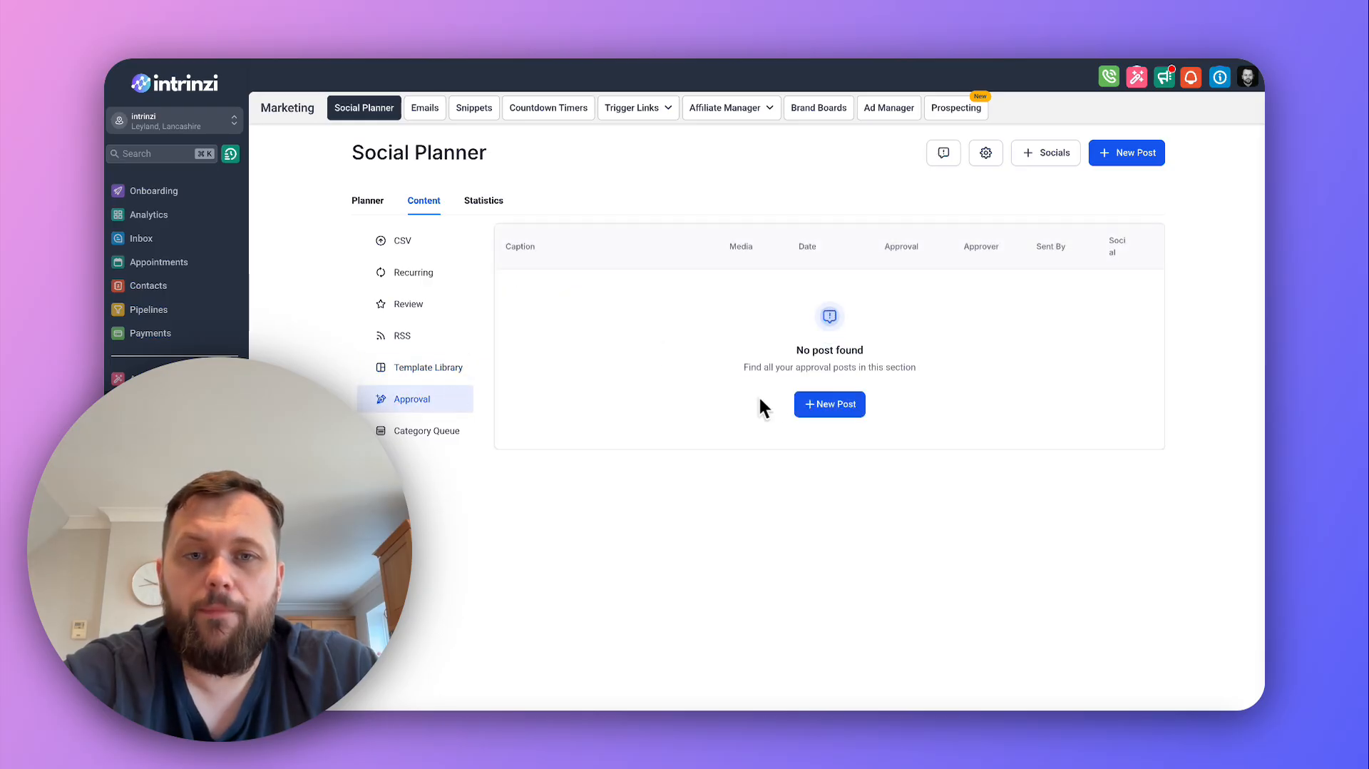